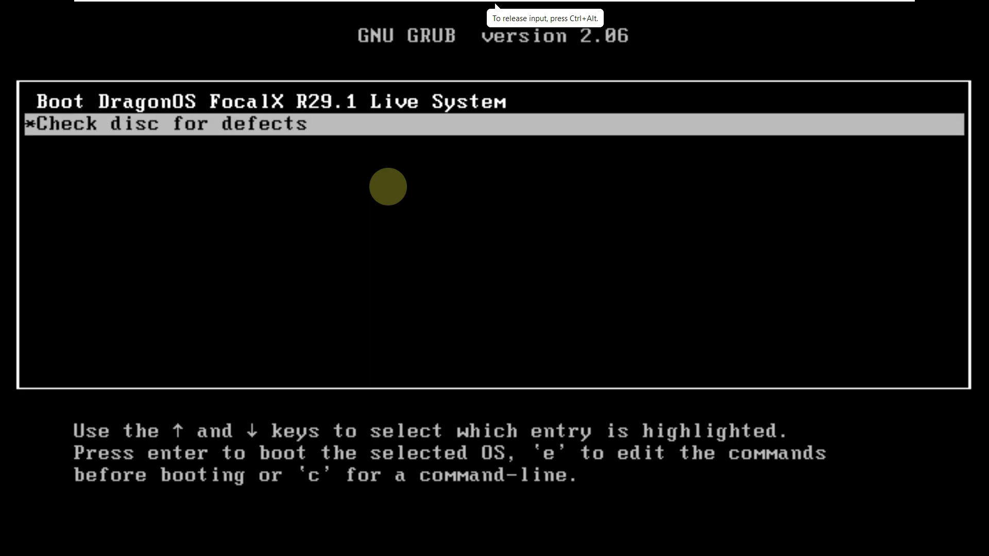
- Boot the DragonOS FocalX R29.1 Live System entry from the GRUB list
key(Down)
key(Up)
key(Down)
key(Up)
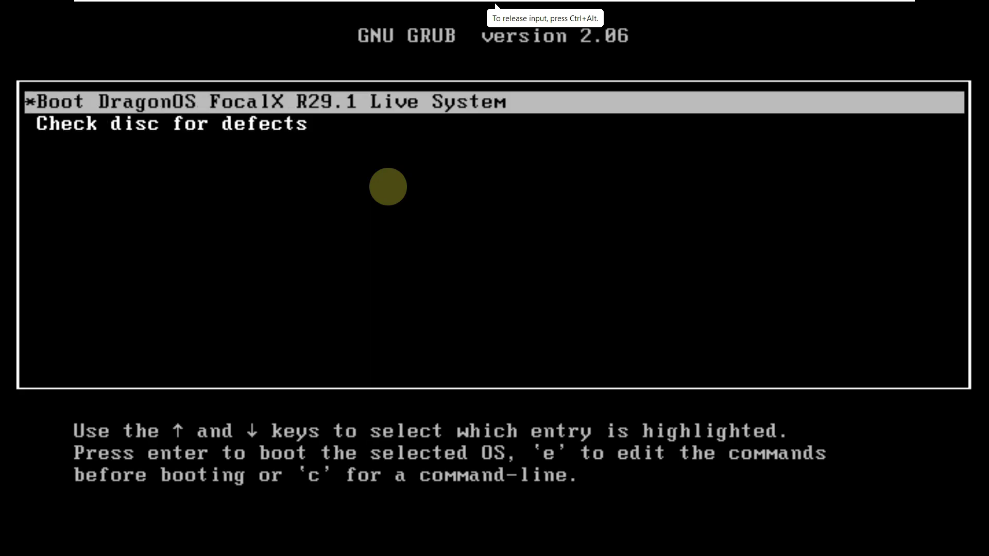
key(Return)
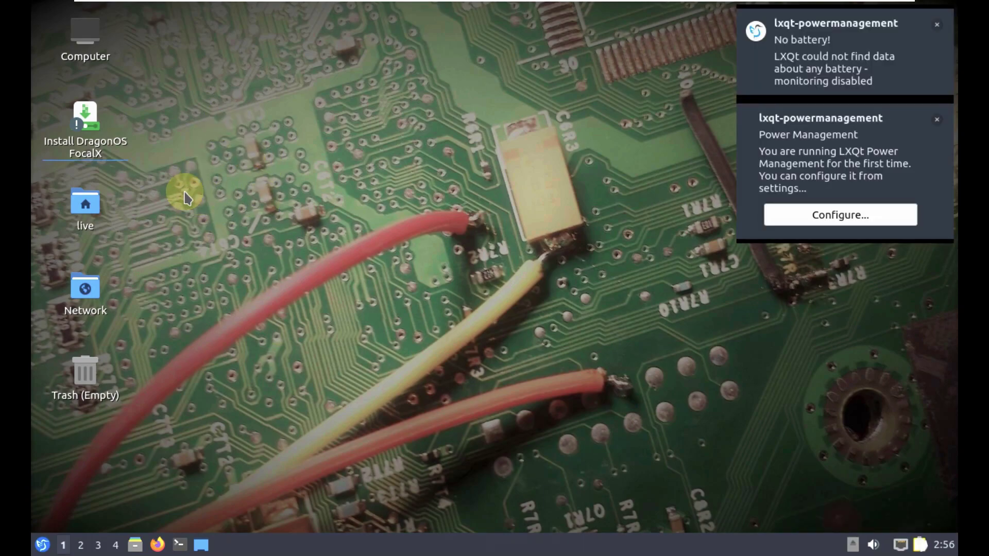
- Open the monitor settings from the LXQt preferences
right_click(222, 165)
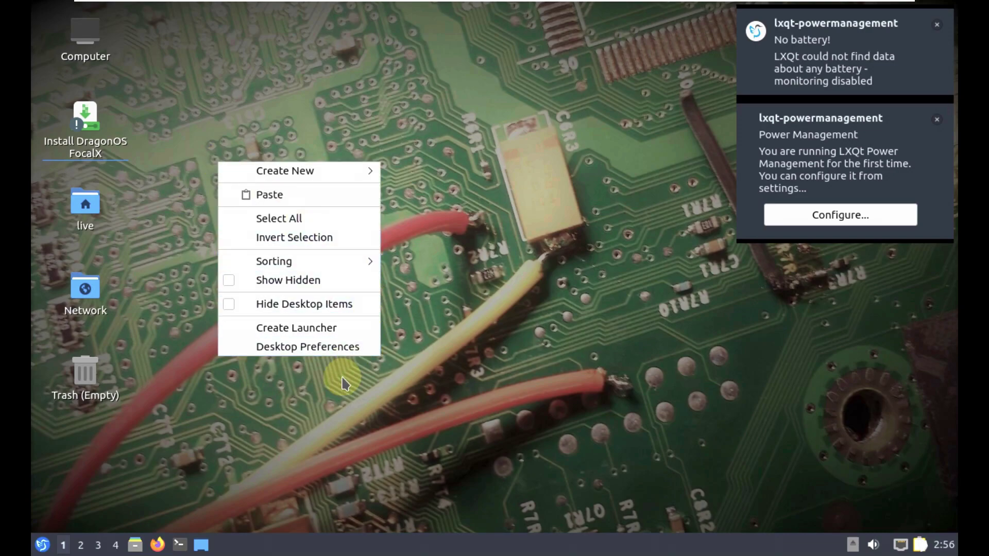
click(44, 546)
click(45, 546)
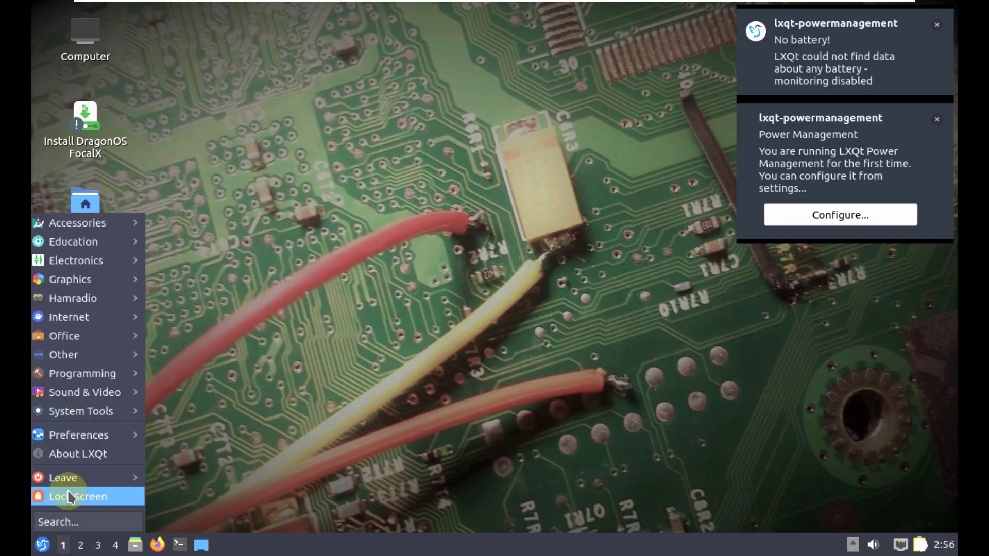
mouse_move(124, 433)
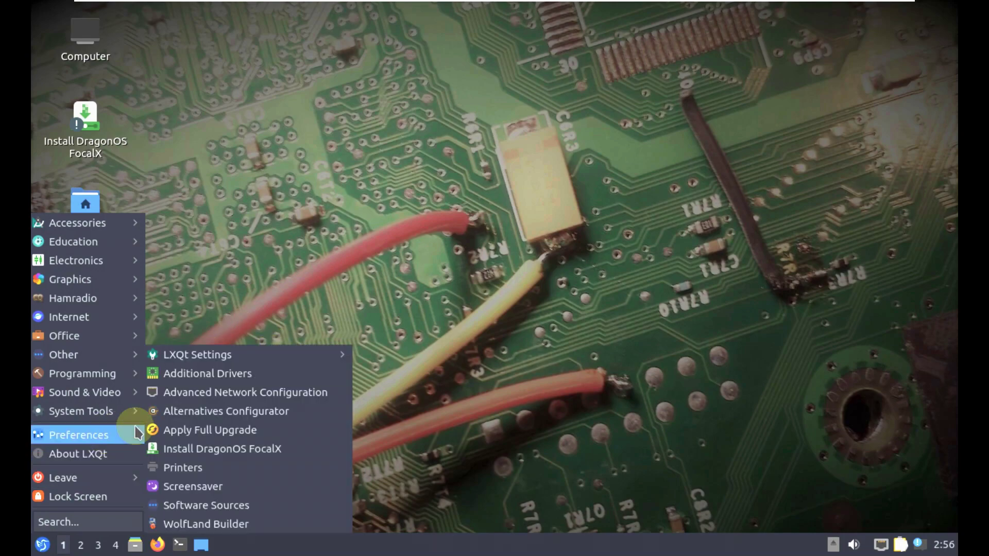
mouse_move(288, 354)
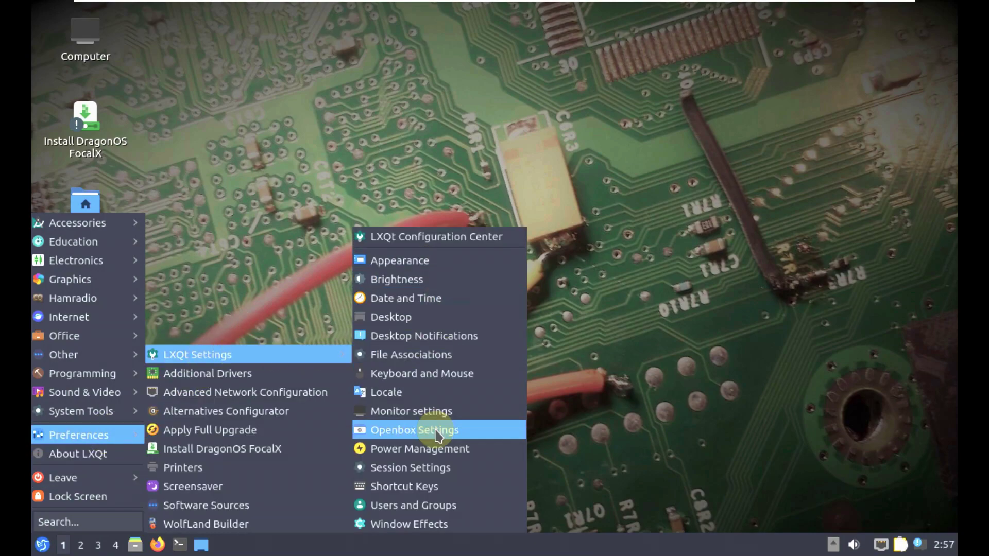
click(419, 411)
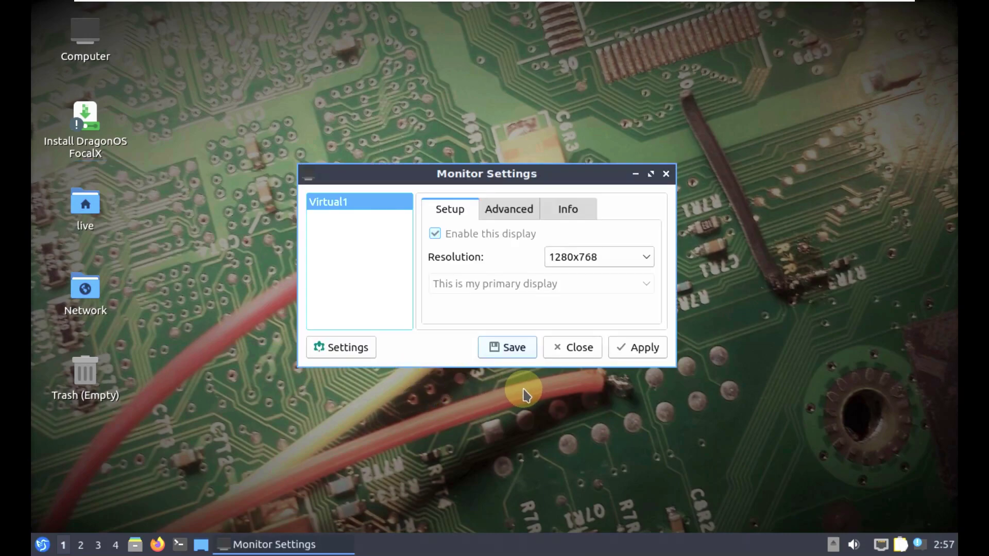
- Choose a wider resolution for the Virtual1 display, apply and save it with confirmation, and close the monitor settings
click(550, 259)
click(582, 360)
click(625, 347)
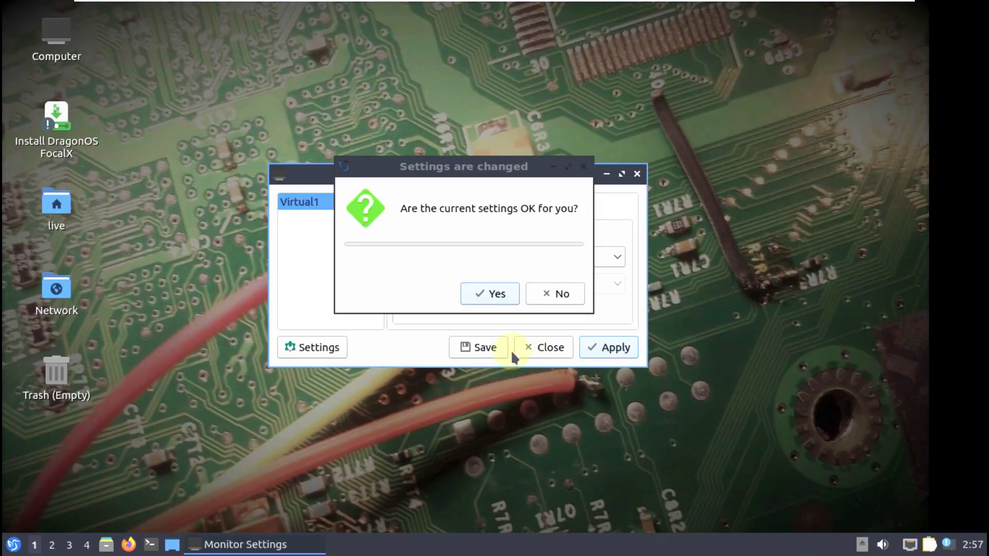
click(487, 296)
click(486, 356)
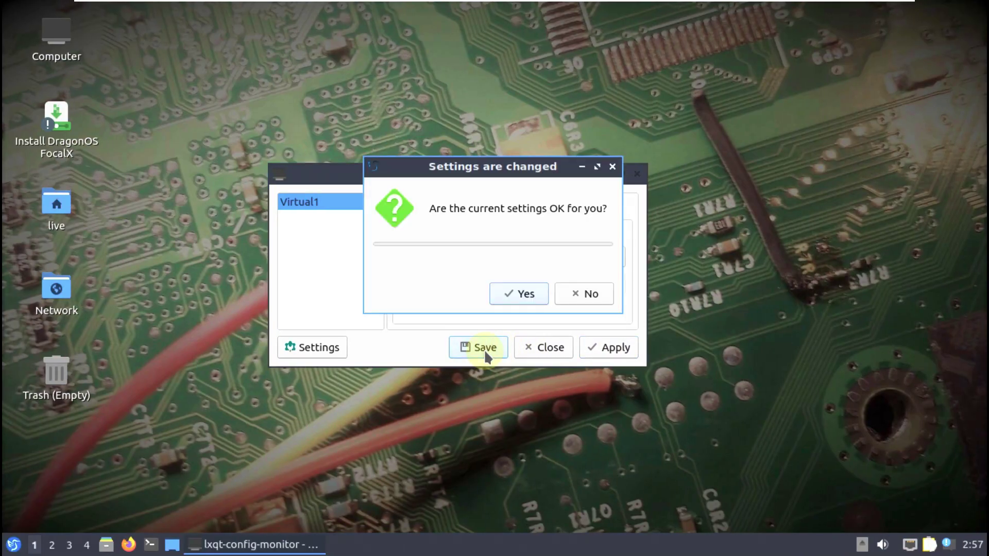
click(541, 289)
click(541, 349)
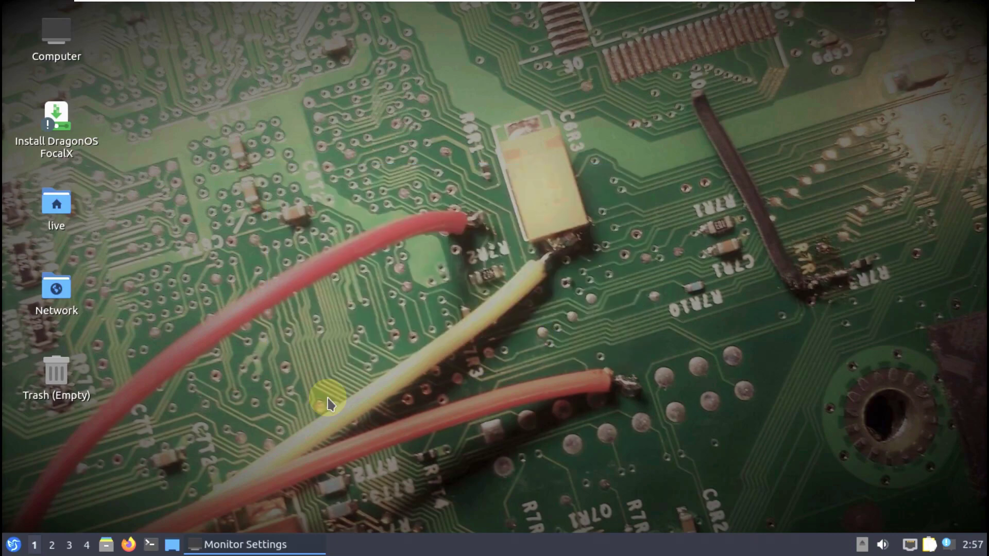
- Launch the qps process manager from the system tools and maximize its window
click(11, 547)
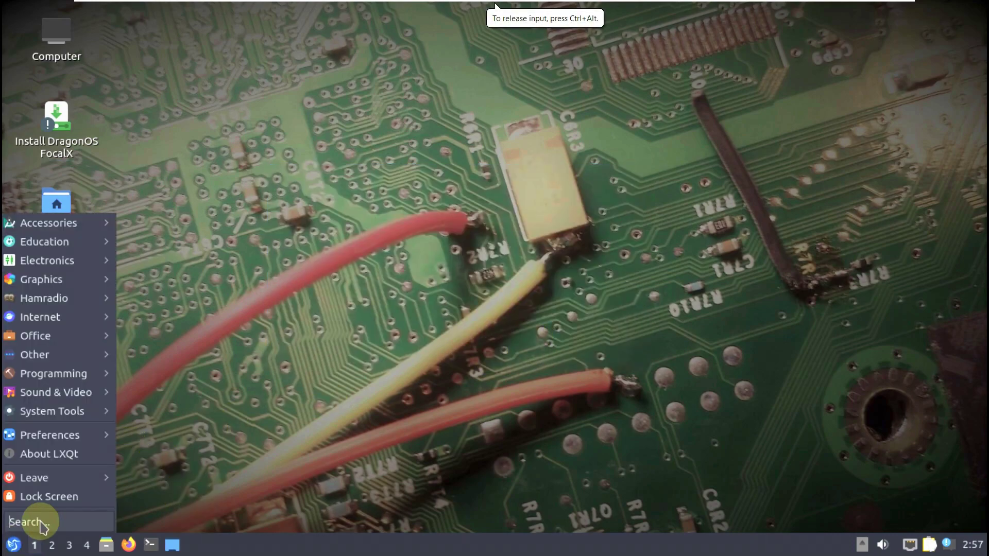
mouse_move(63, 437)
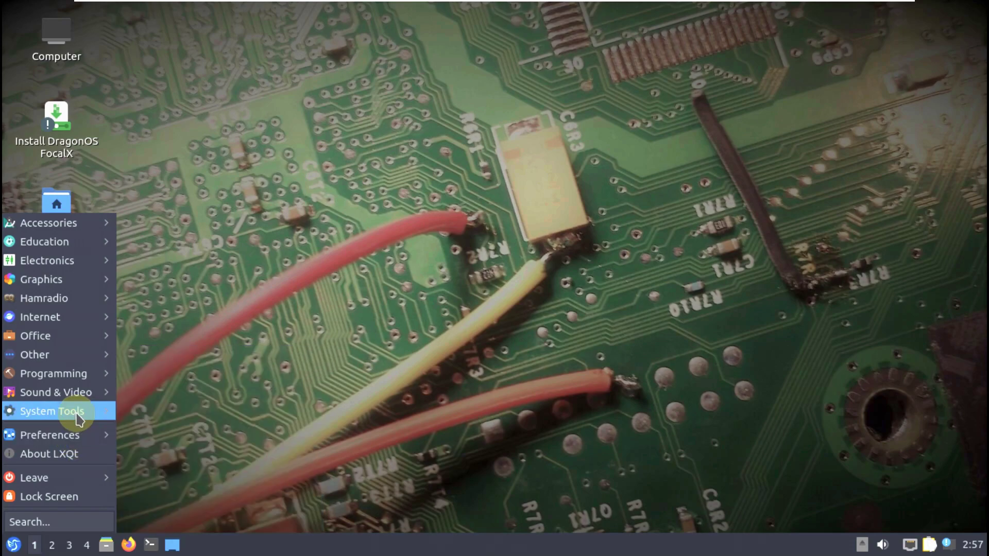
mouse_move(52, 411)
click(182, 516)
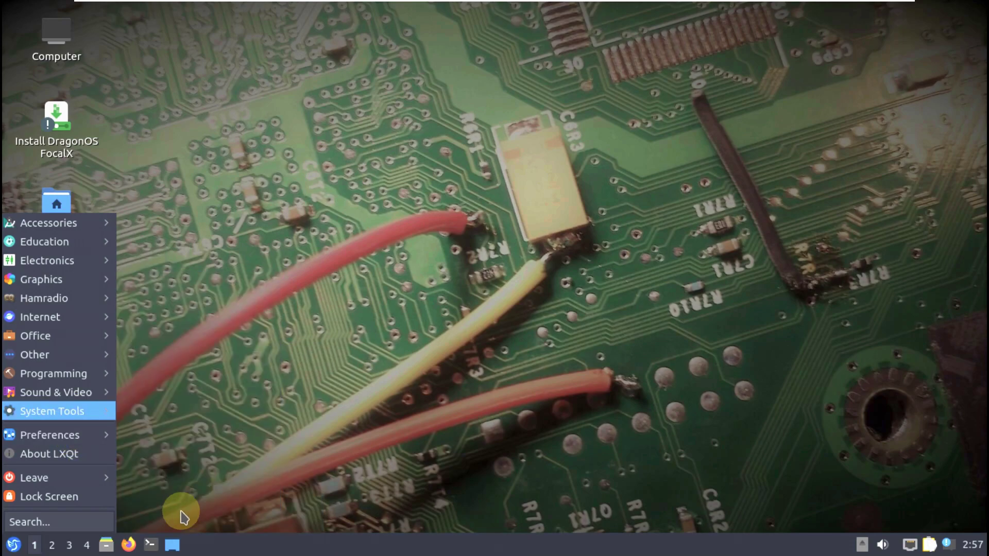
click(723, 121)
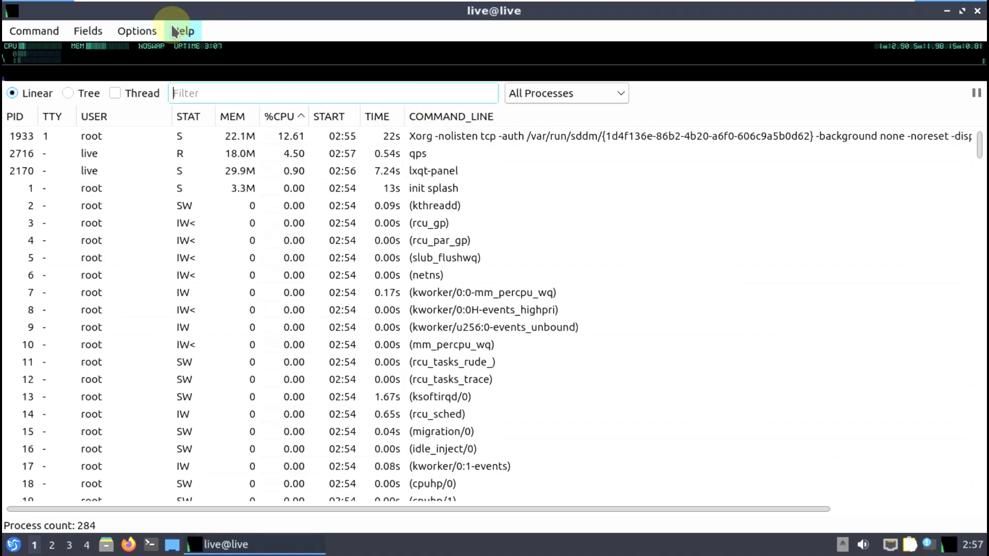
- View the process manager's version information and close it
click(183, 31)
click(202, 55)
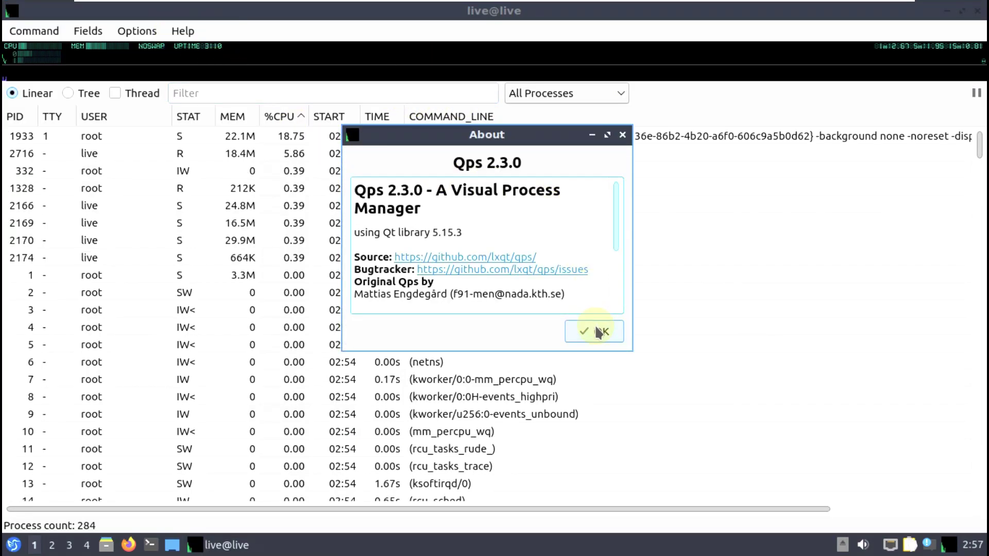
click(597, 331)
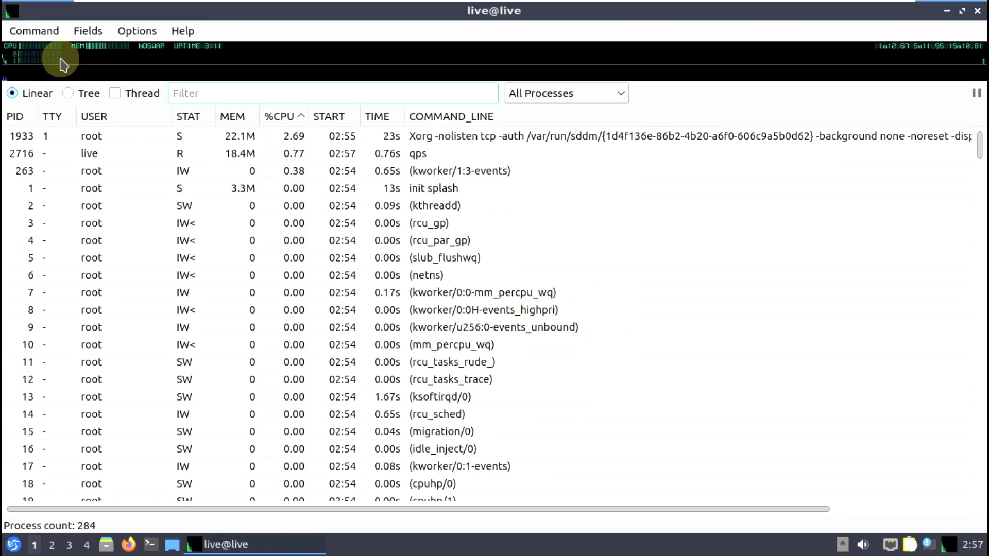
- Examine the CPU, memory and swap usage read-outs in the process manager
mouse_move(58, 54)
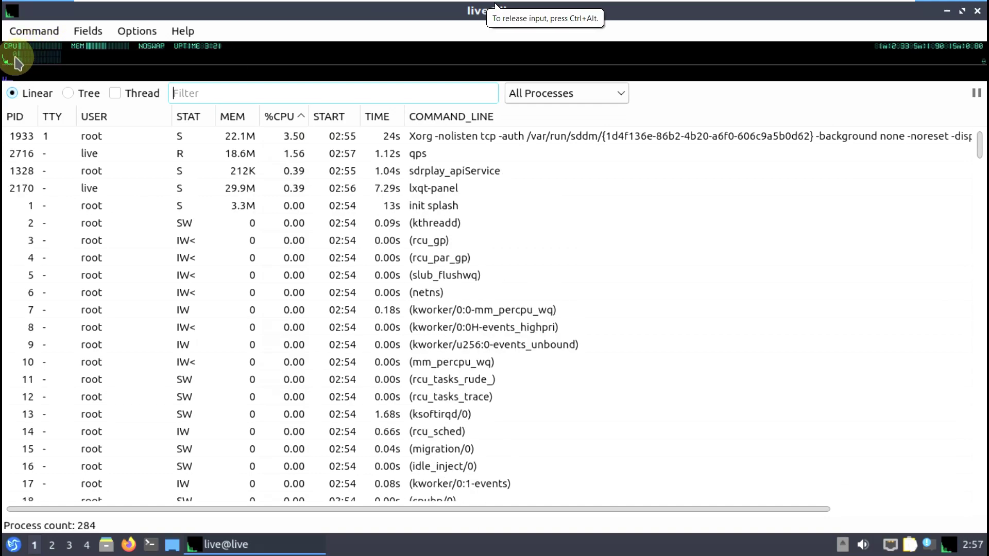
mouse_move(103, 56)
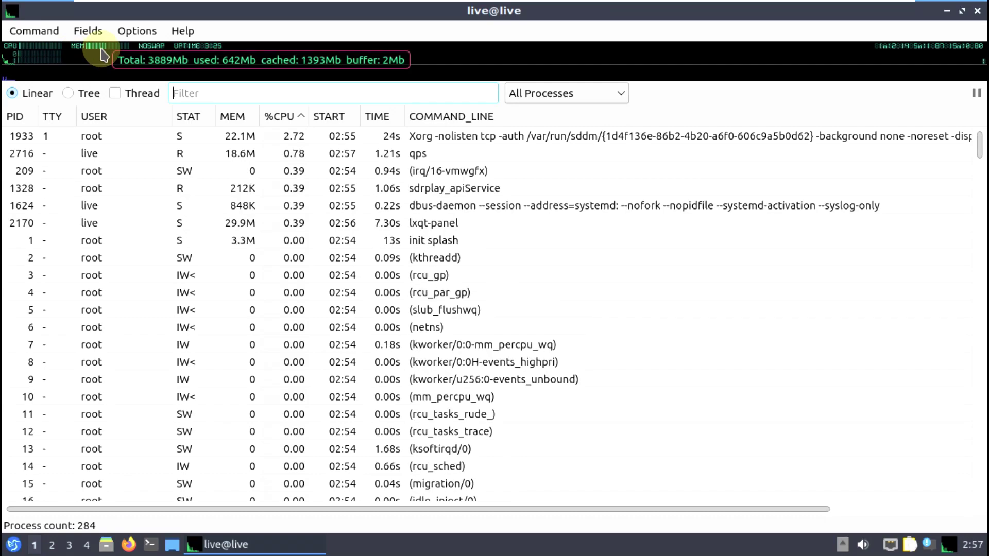
mouse_move(159, 57)
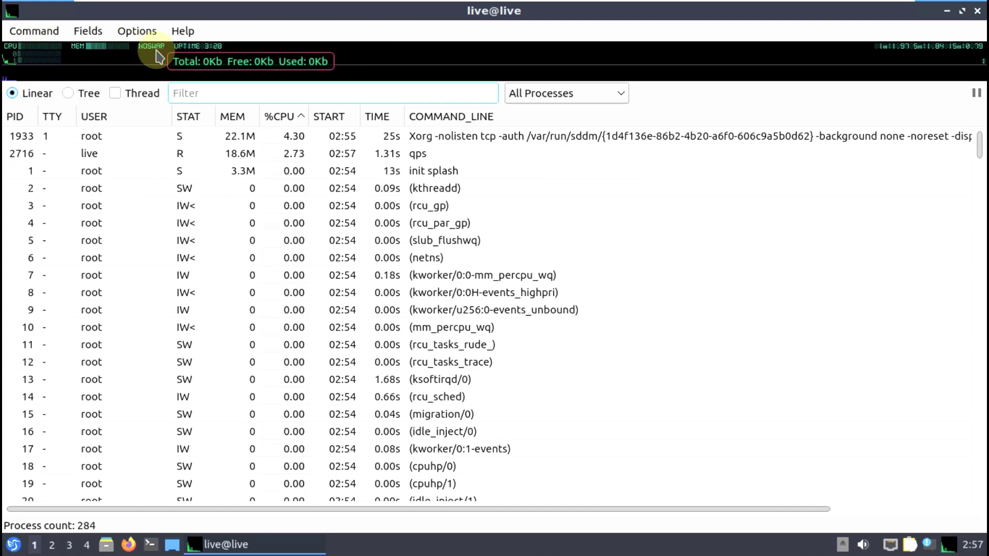
- Show the processes as a tree including threads, look through the whole list, and close the process manager
click(76, 93)
click(116, 92)
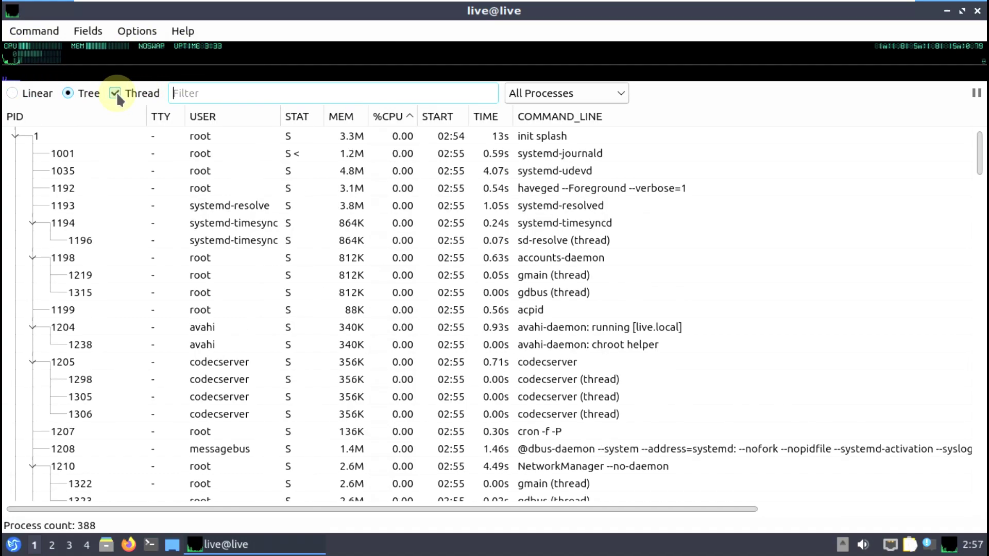
scroll(199, 189, down, 3)
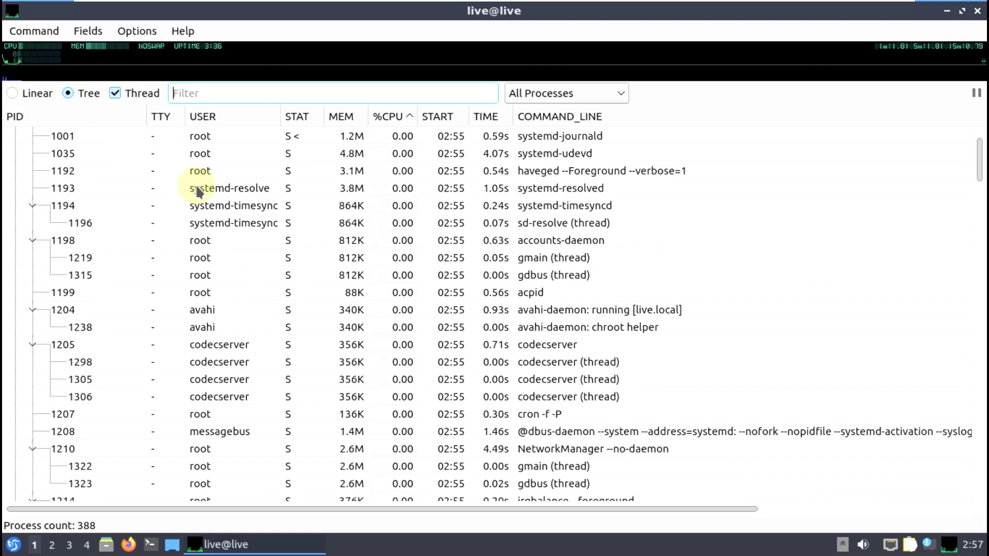
scroll(199, 188, down, 10)
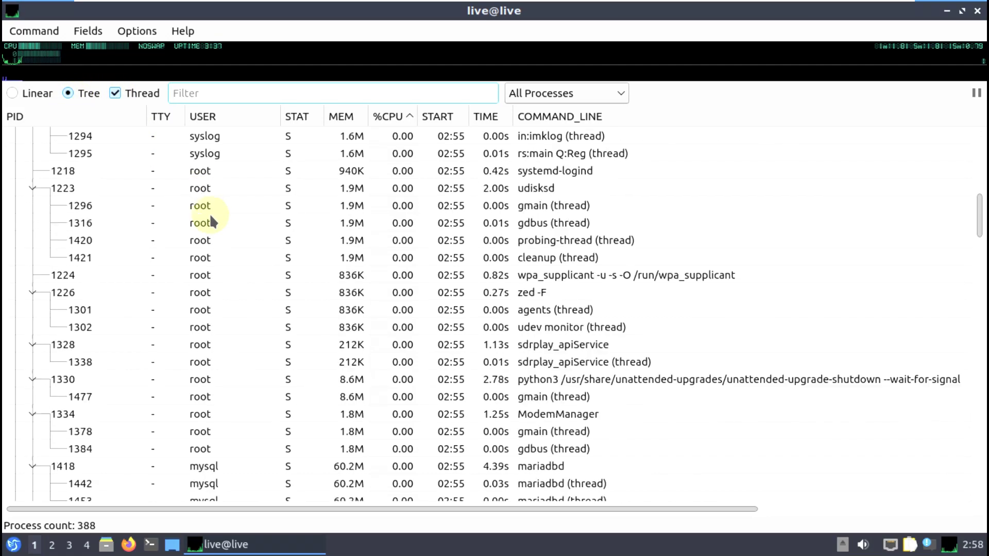
scroll(209, 213, down, 12)
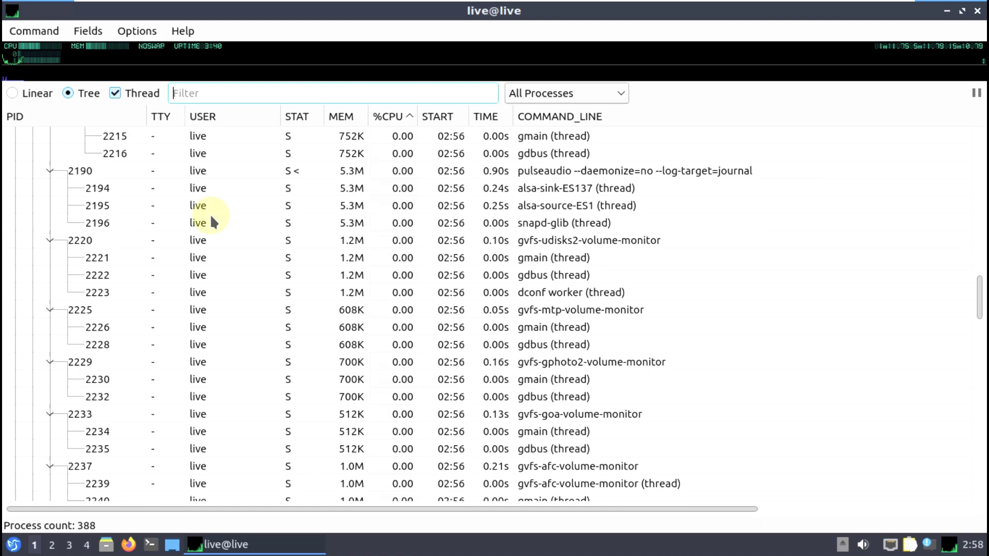
scroll(209, 213, down, 10)
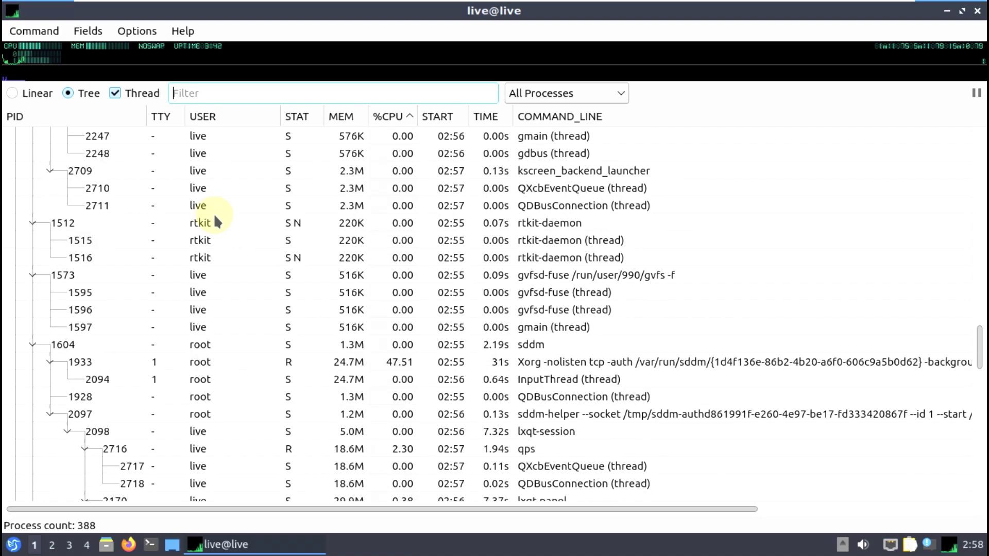
scroll(216, 219, down, 14)
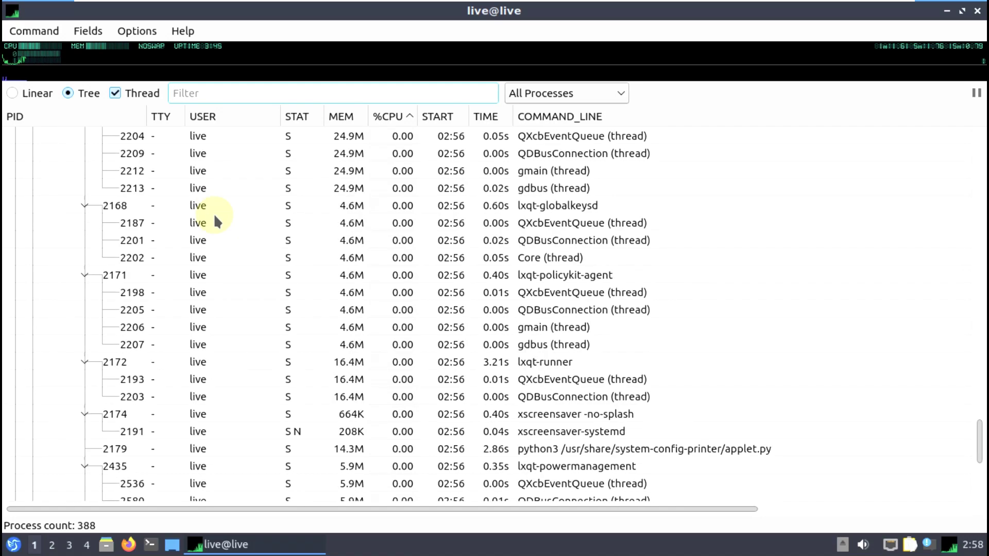
scroll(228, 252, up, 1)
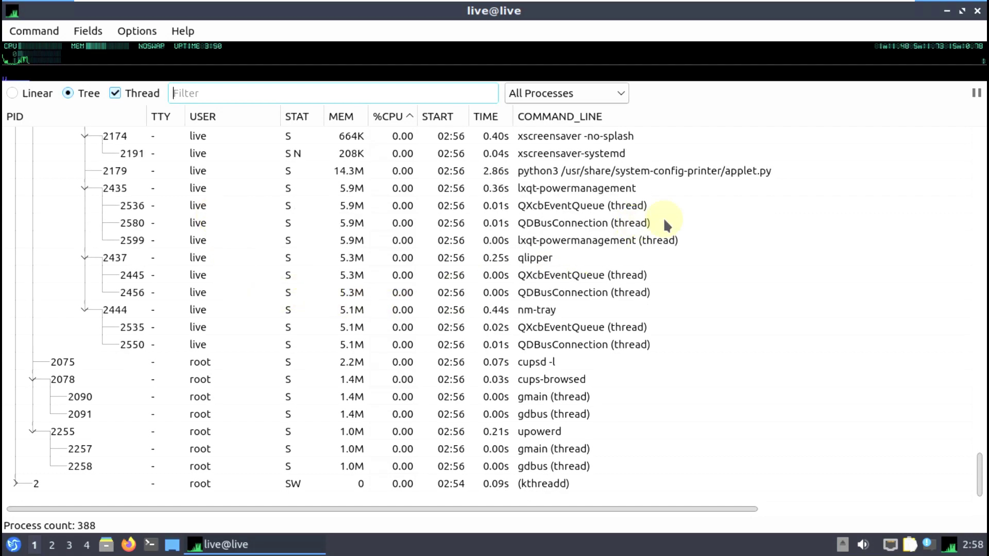
click(977, 11)
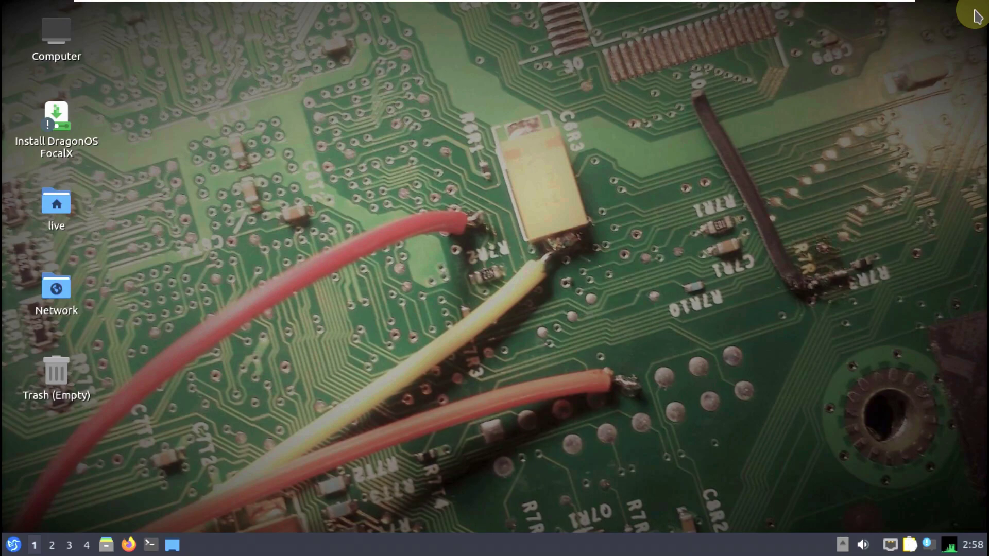
- Open a terminal window and maximize it
click(150, 544)
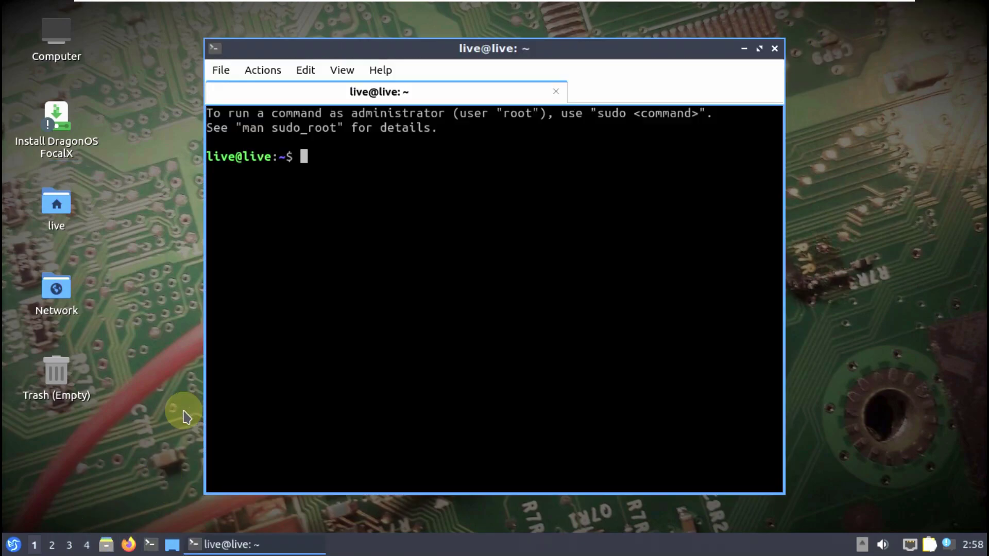
click(759, 48)
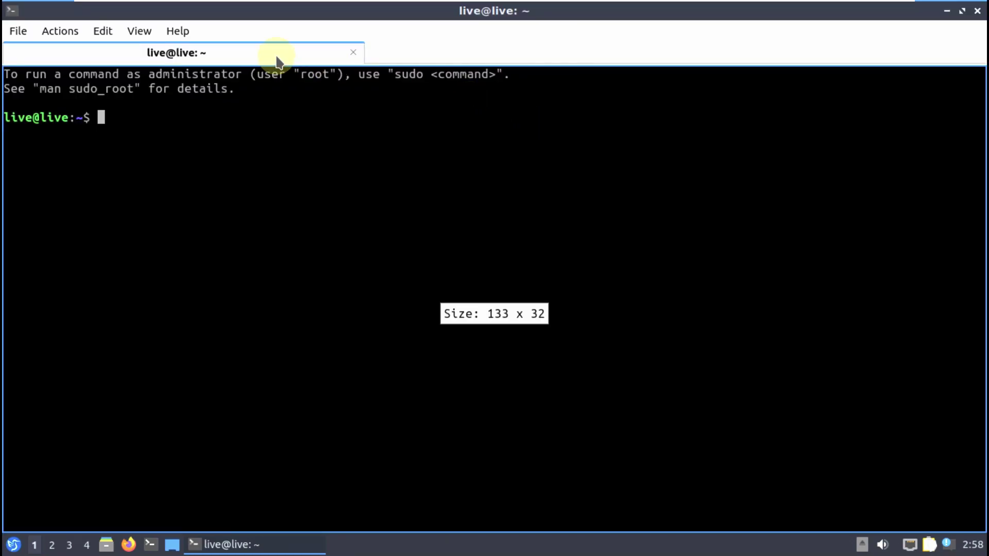
- View the terminal's version information and its About Qt information, closing each dialog
click(184, 34)
click(191, 53)
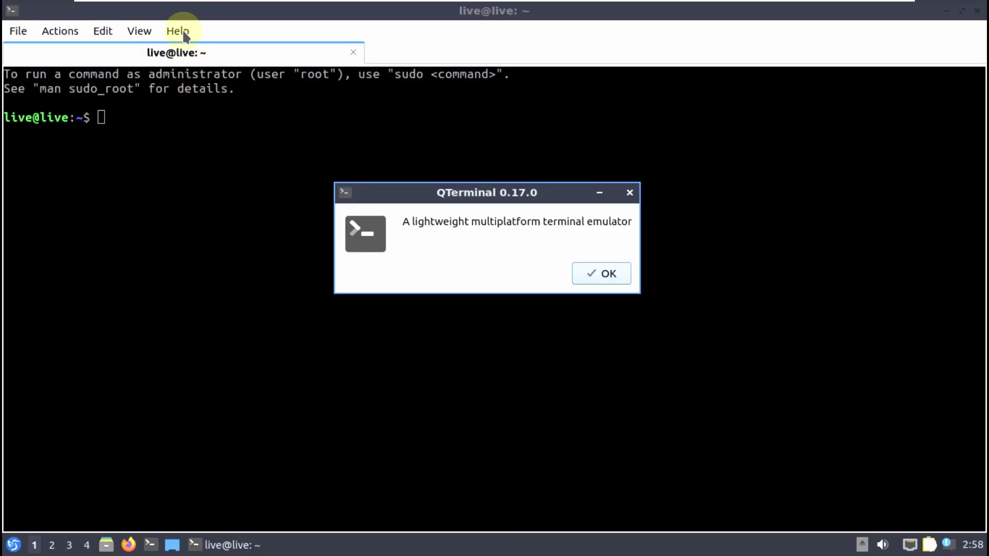
click(587, 272)
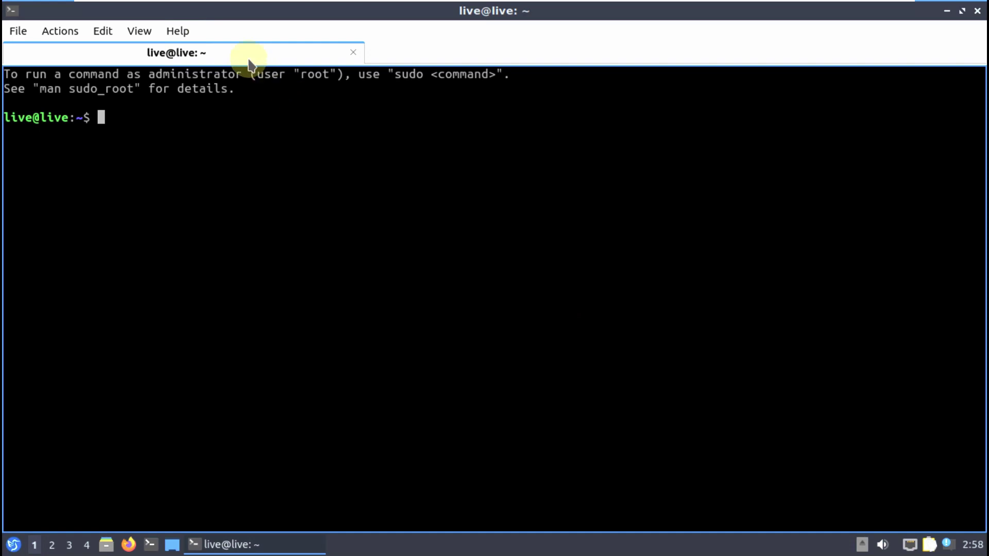
click(193, 27)
click(220, 68)
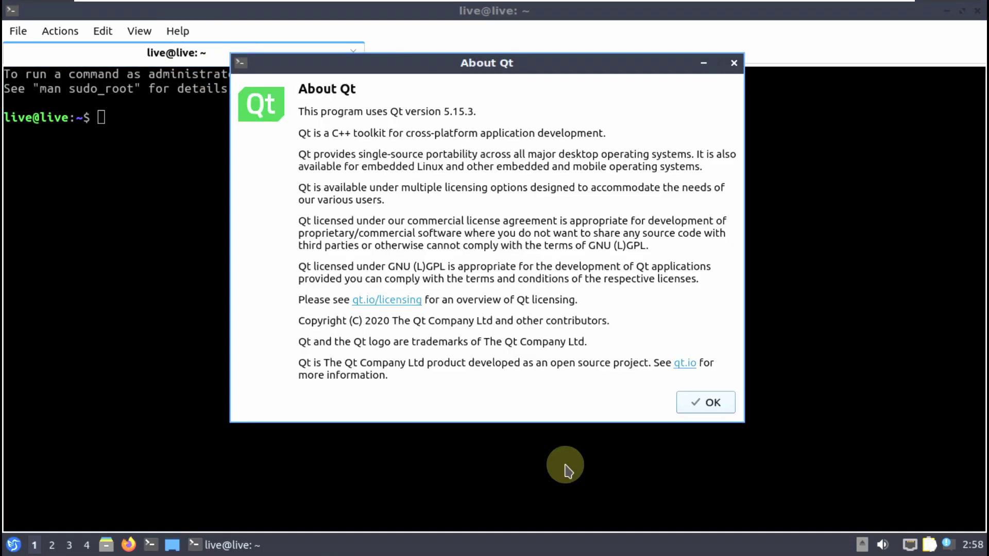
click(707, 402)
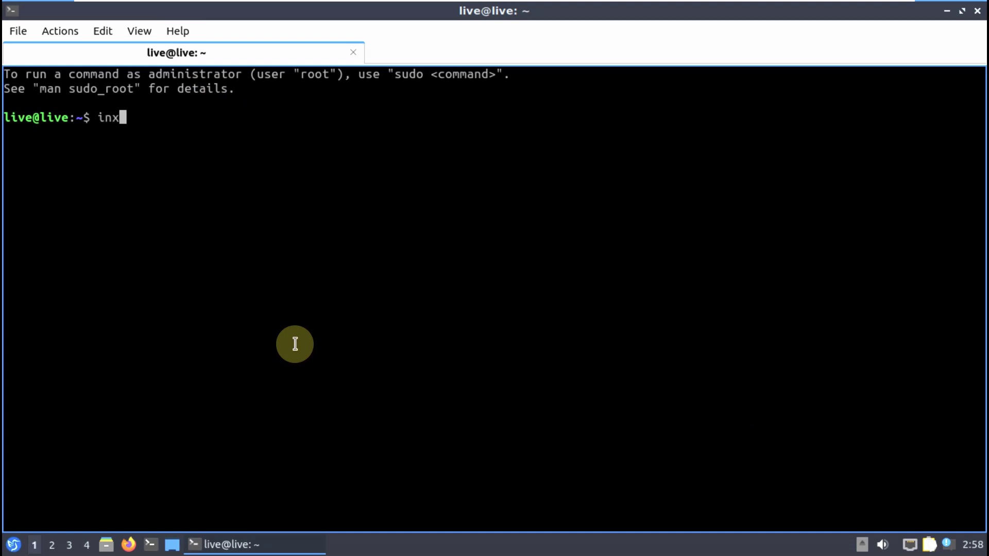
- Run inxi, copy the suggested command "sudo apt install inxi" from the output, and run it to install the tool, confirming with y
key(Return)
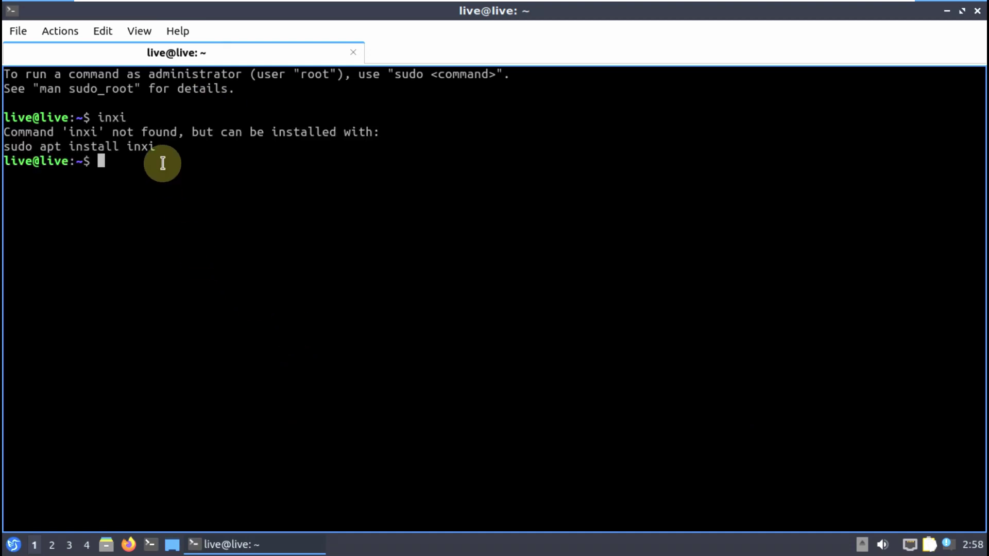
drag(157, 147, 4, 147)
right_click(6, 144)
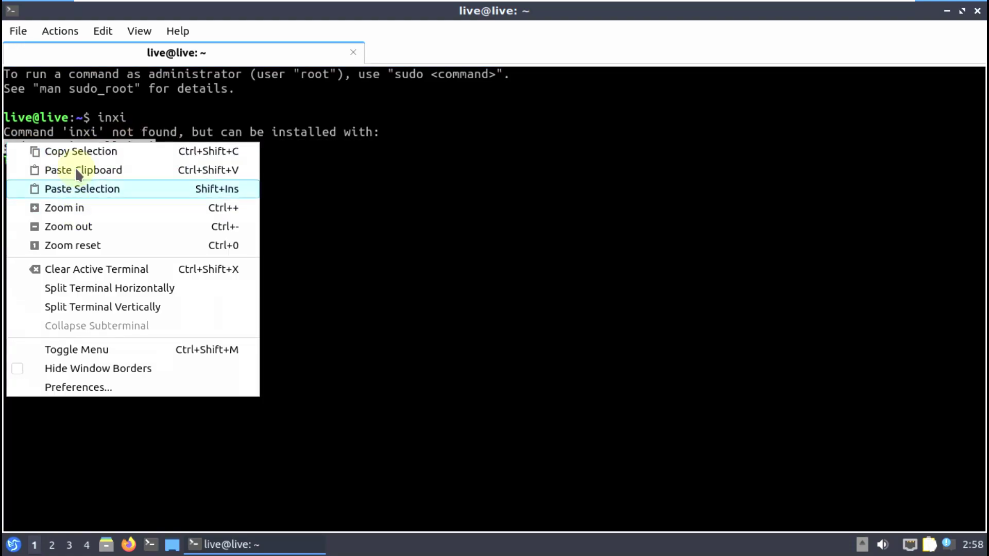
click(76, 149)
right_click(109, 157)
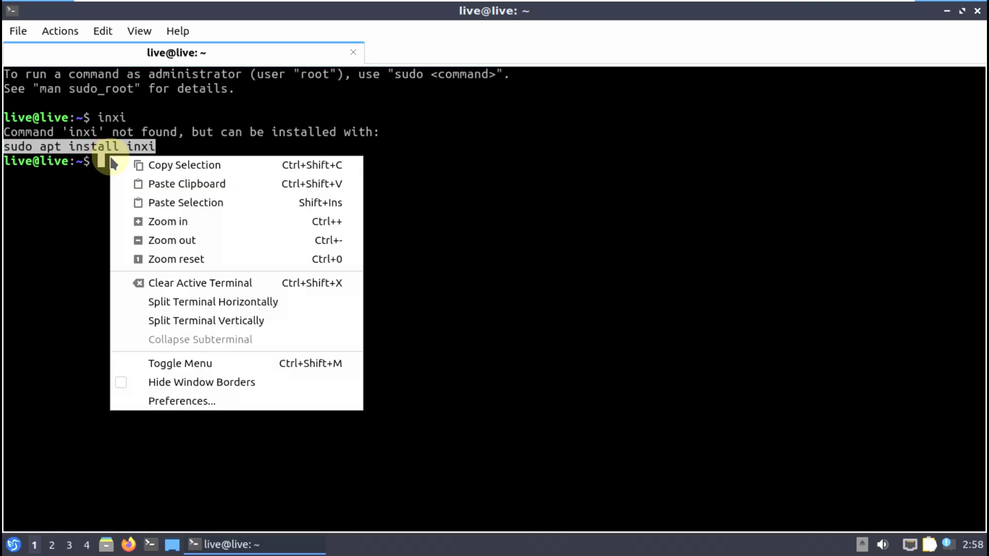
click(124, 189)
key(Return)
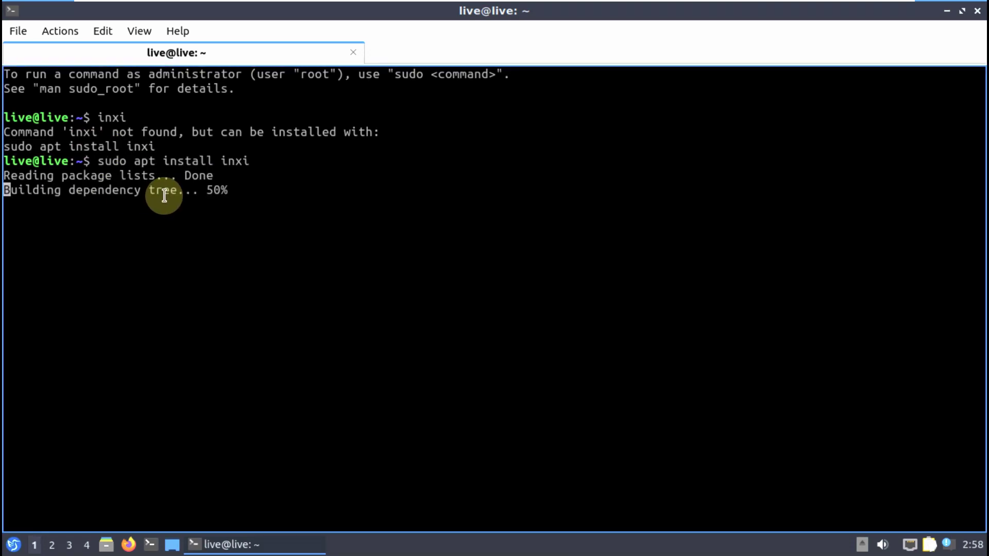
text(y)
key(Return)
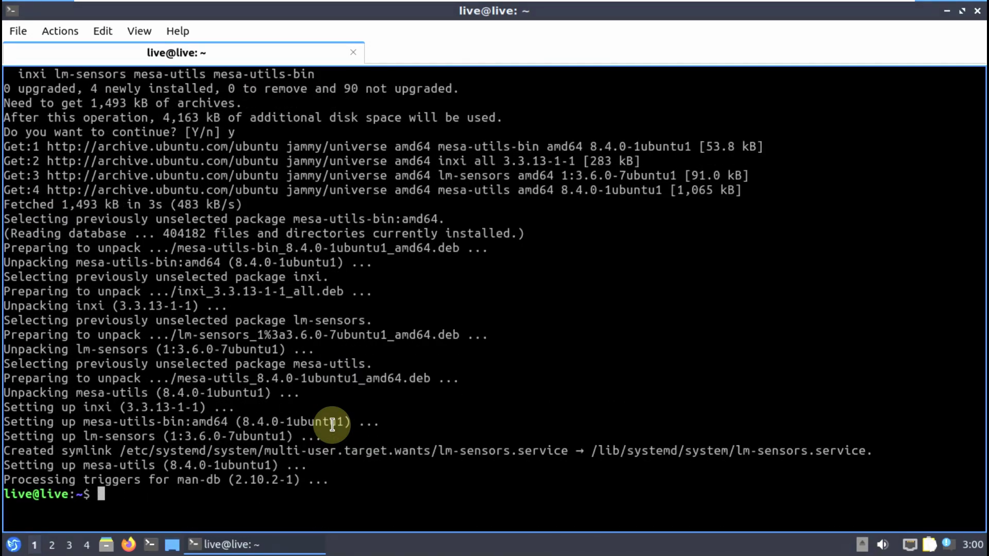
- Print the system and graphics information in the terminal using inxi, inxi -b, inxi -G and neofetch
key(Return)
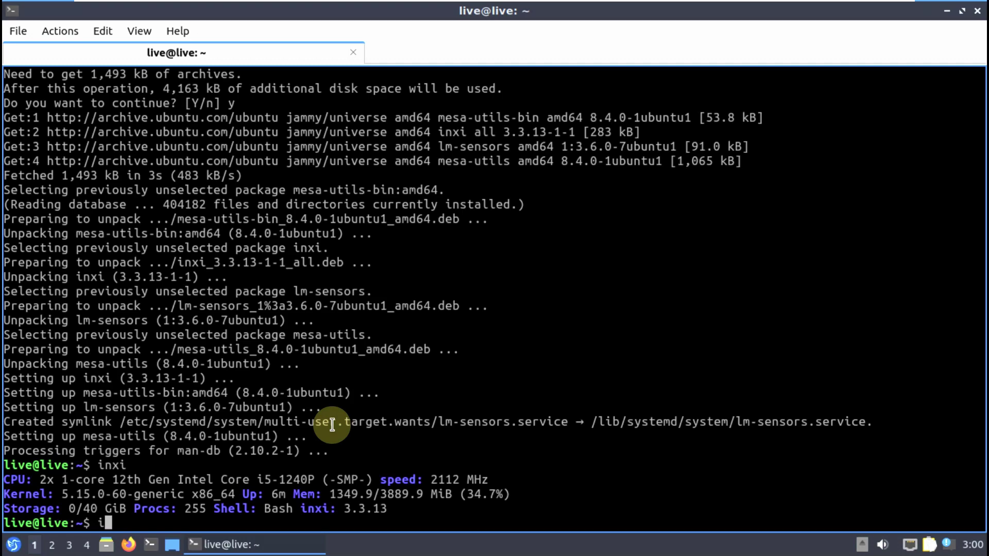
text(inxi -b)
key(Return)
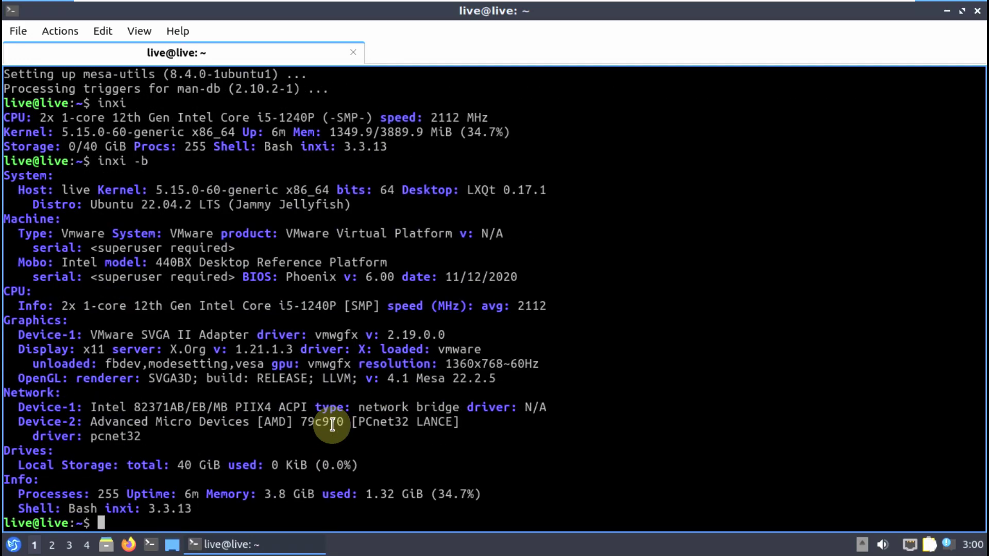
text(inxi -G)
key(Return)
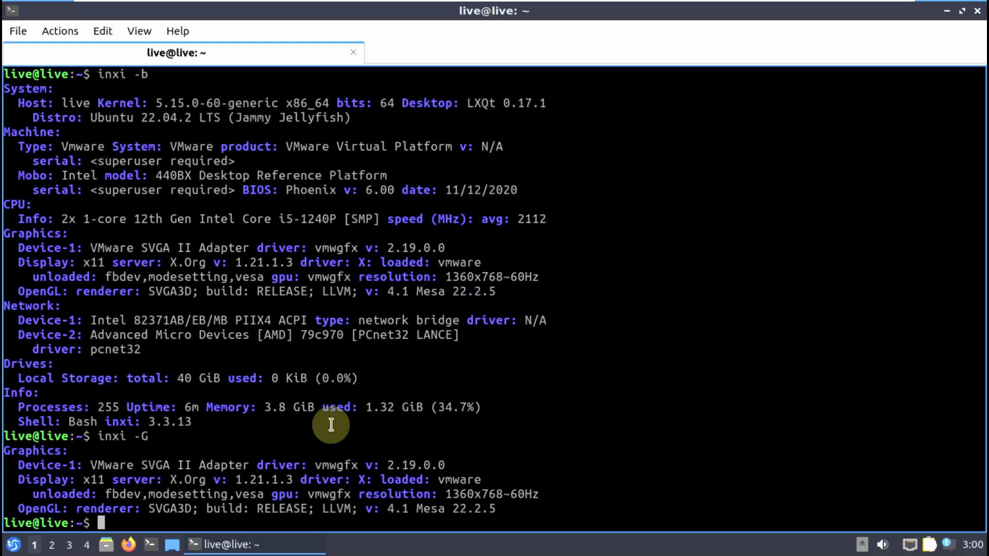
text(neofetch)
key(Return)
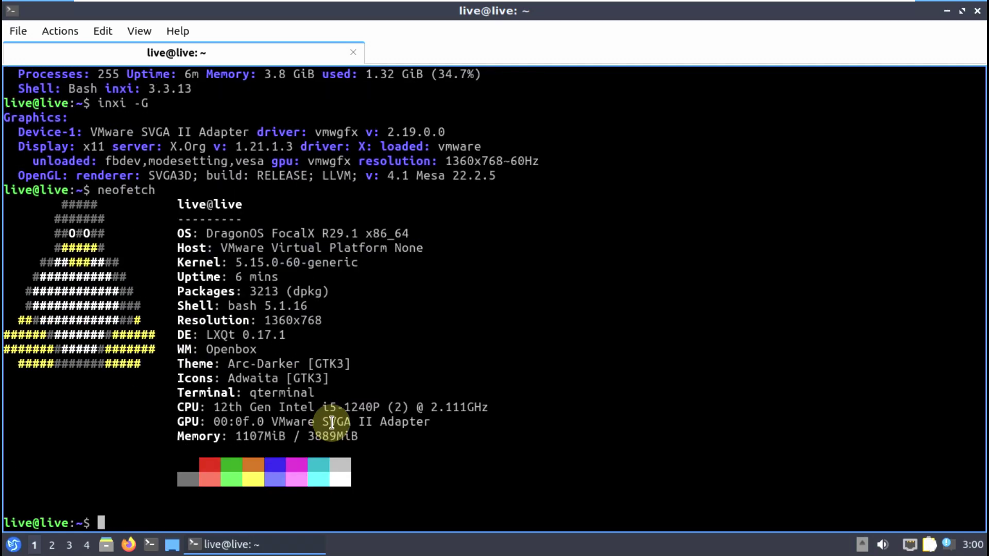
- View the running processes in htop, open and leave its filter, and close the terminal, confirming the exit
text(htop)
key(Return)
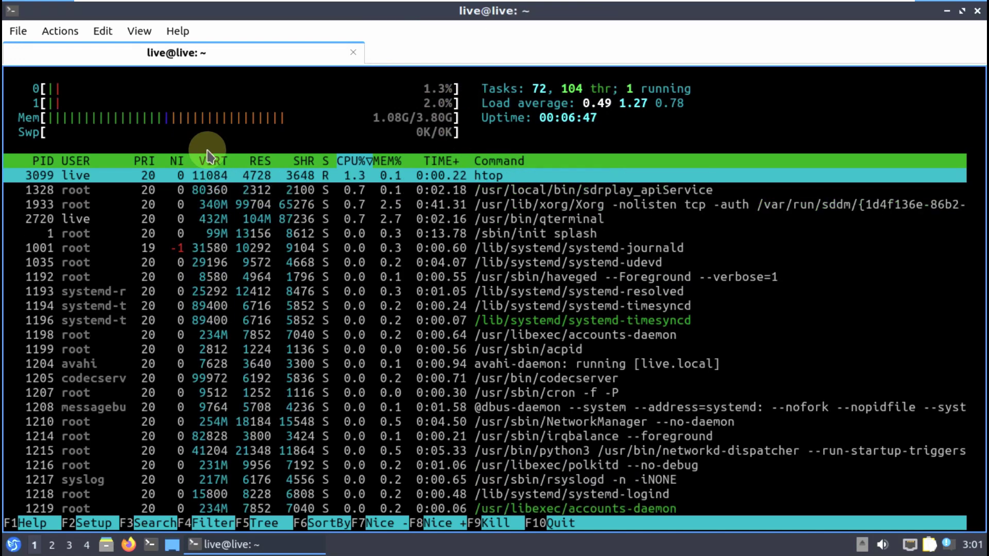
key(F4)
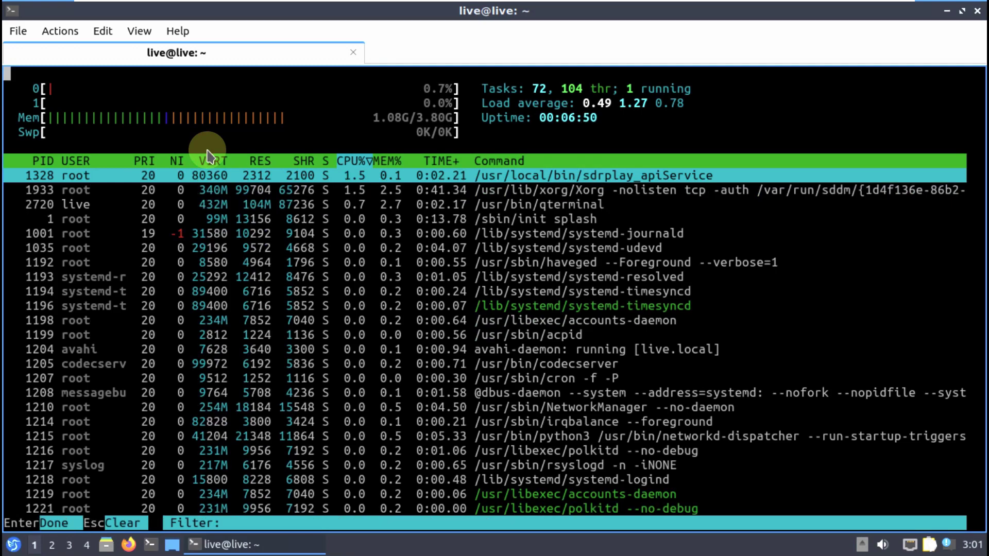
key(Escape)
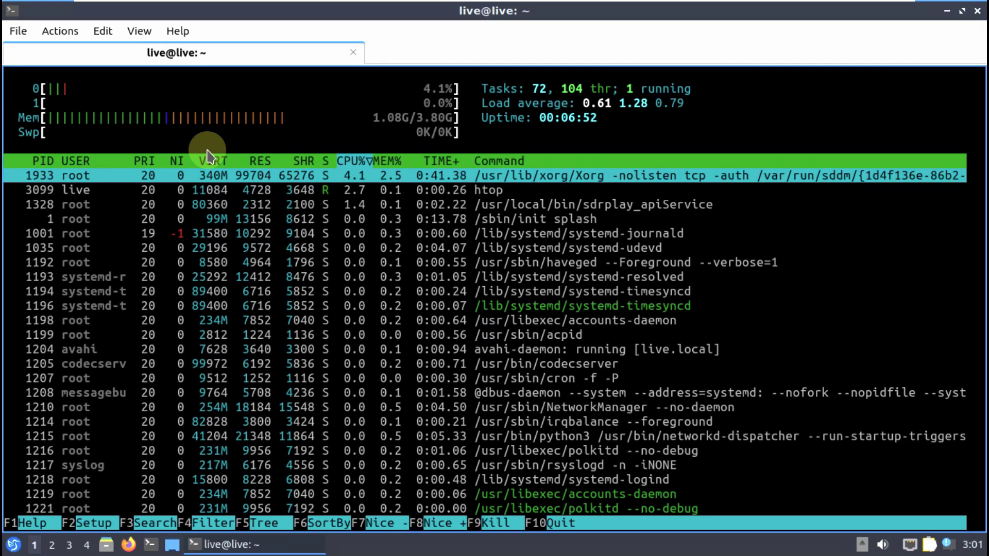
click(977, 11)
click(468, 262)
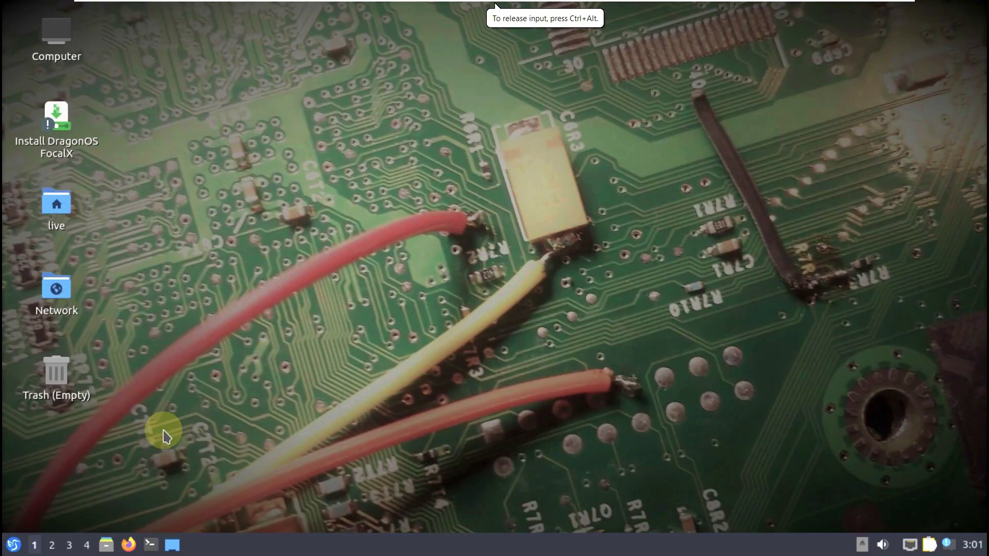
- Look through the application menu's categories, from Accessories and Education down to Preferences and Leave, and close the menu
click(8, 549)
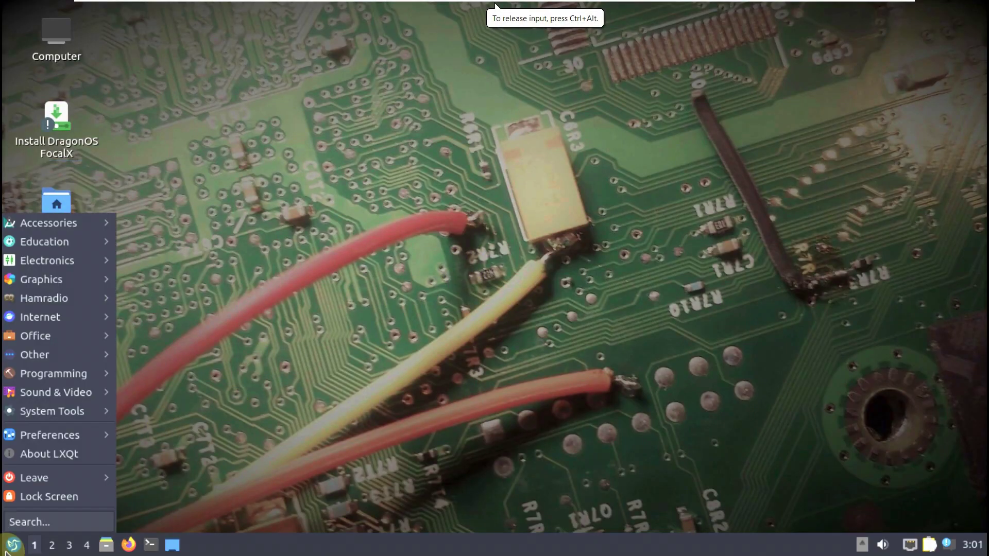
mouse_move(63, 227)
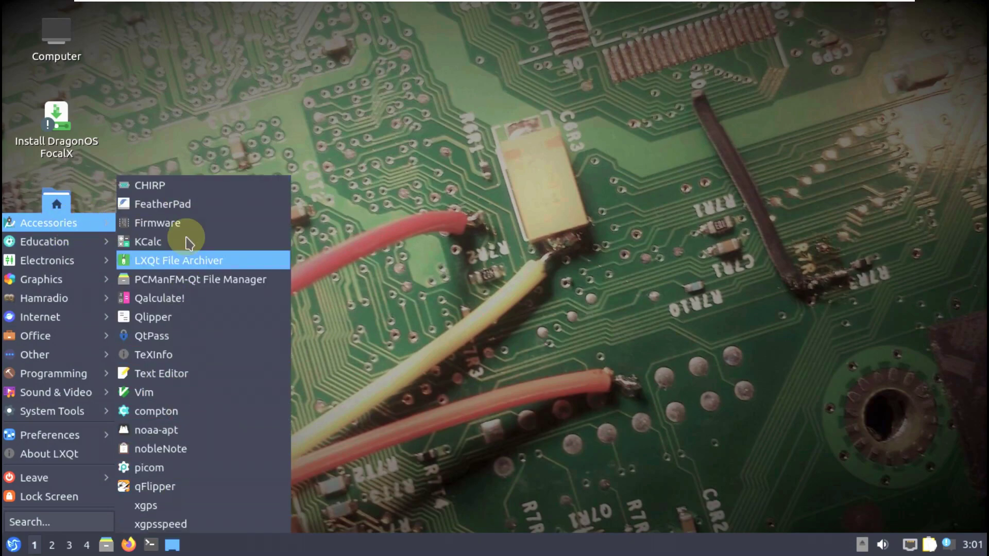
mouse_move(50, 248)
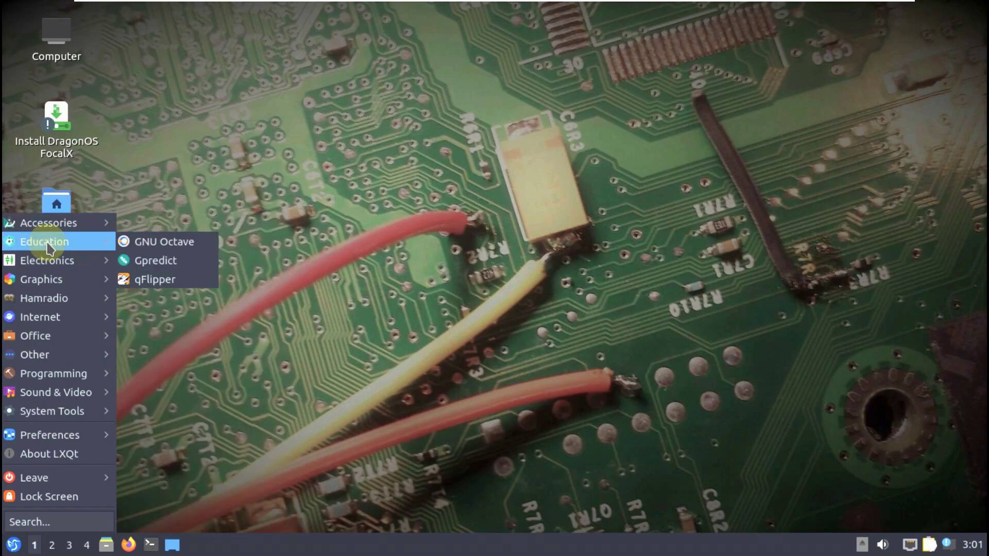
mouse_move(62, 278)
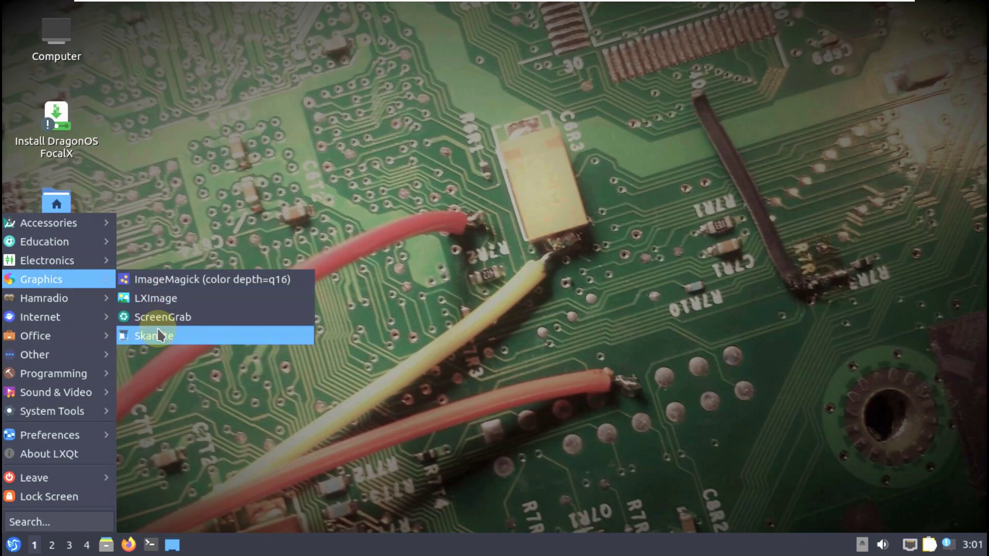
mouse_move(88, 303)
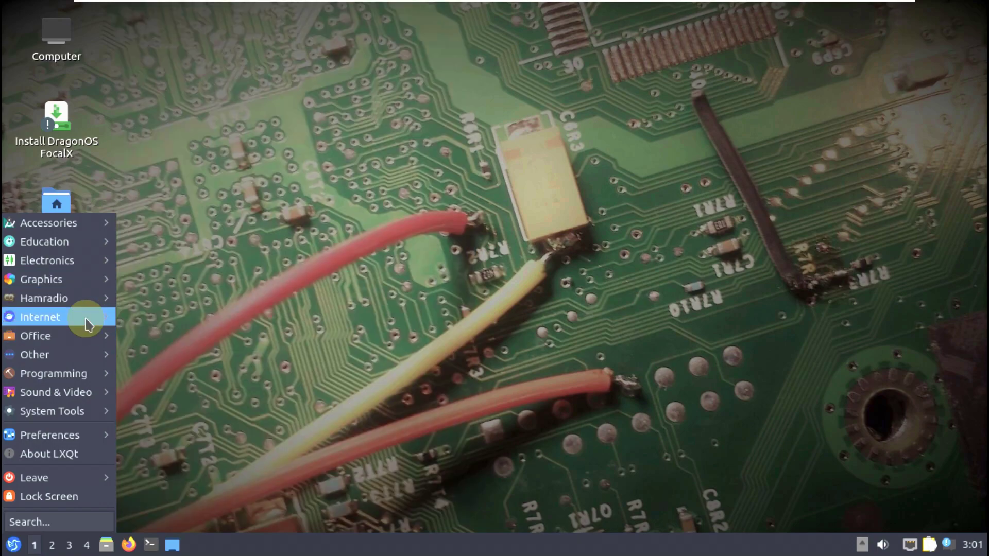
mouse_move(86, 322)
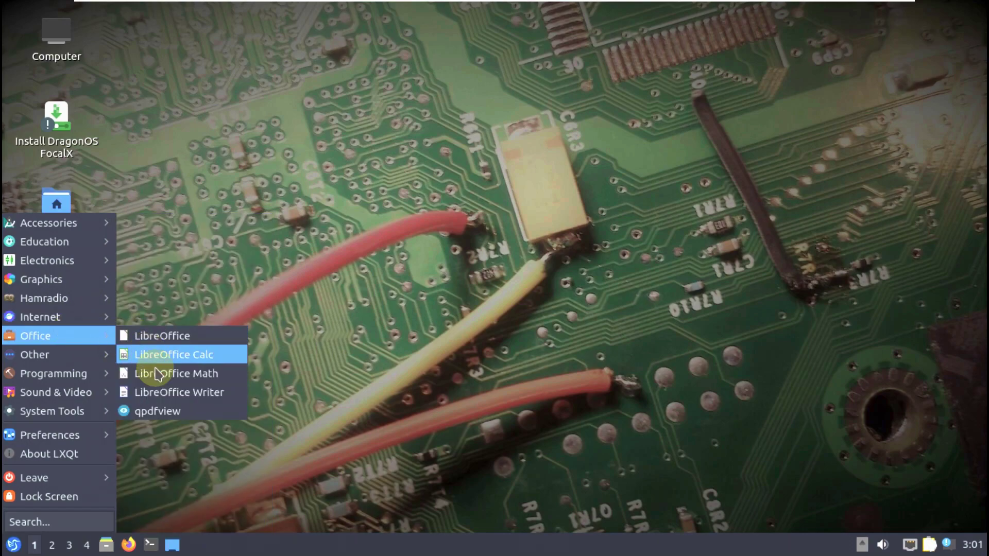
mouse_move(94, 354)
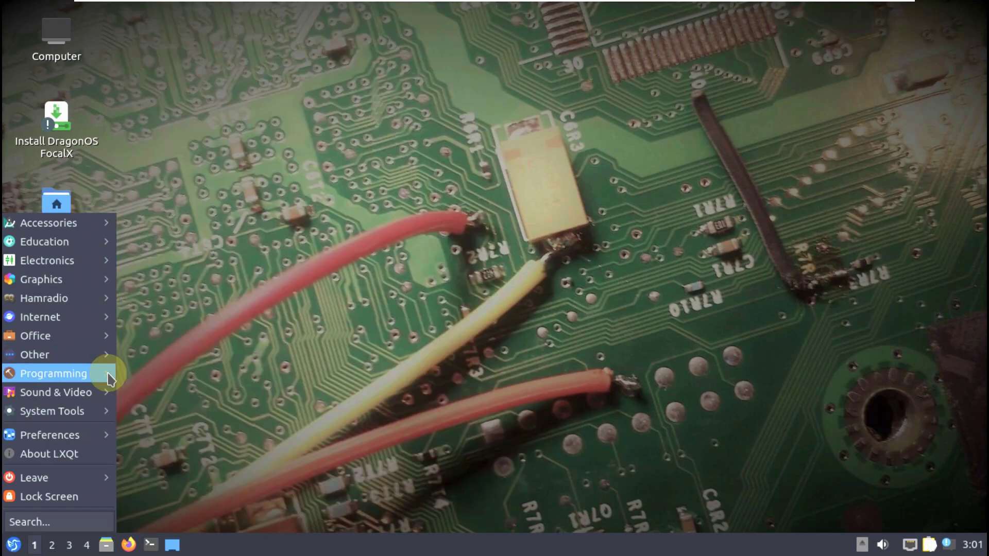
mouse_move(111, 380)
mouse_move(101, 396)
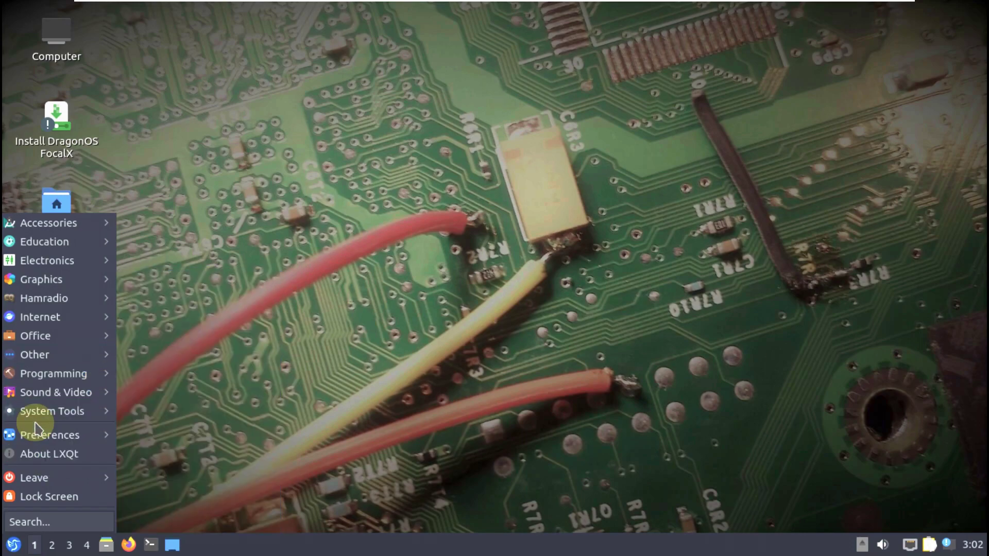
mouse_move(52, 442)
mouse_move(154, 354)
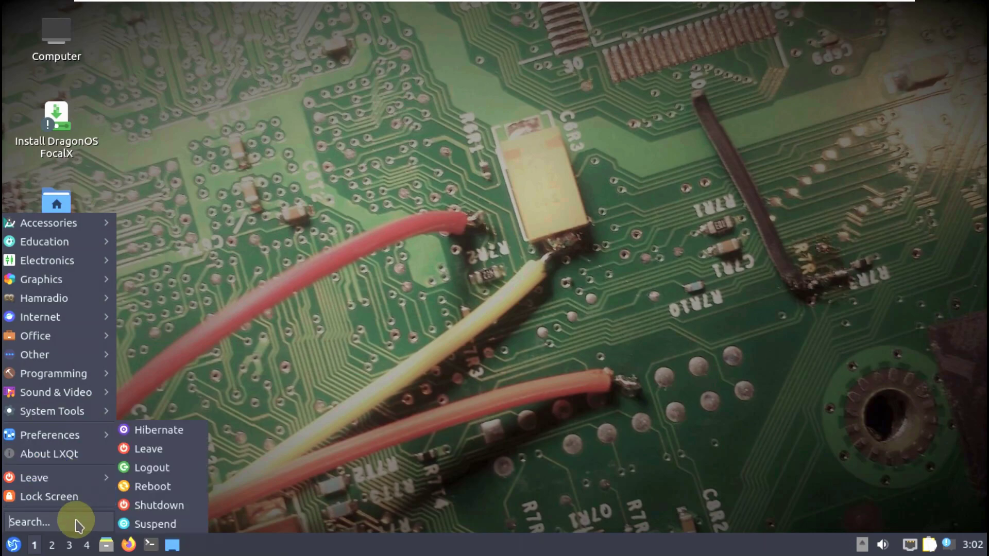
click(397, 263)
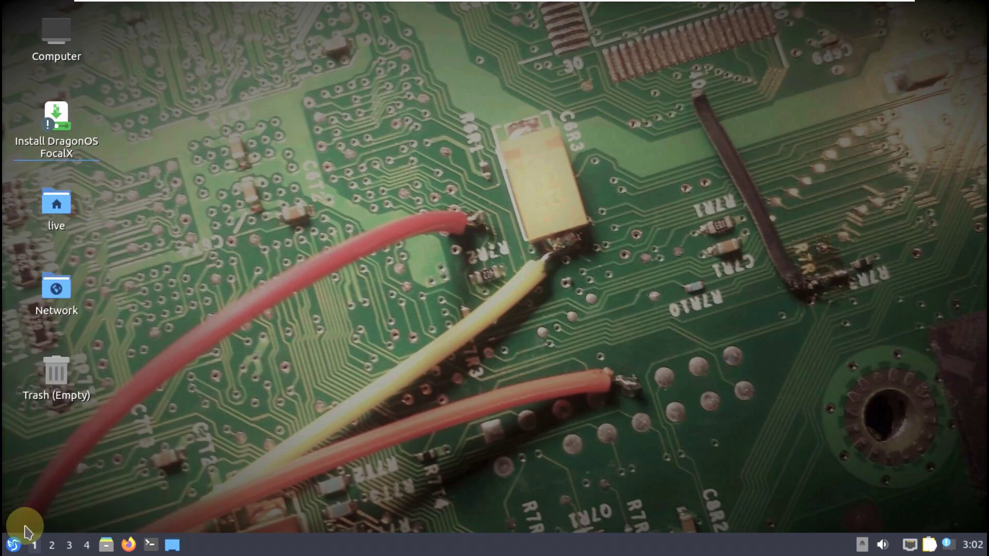
click(9, 548)
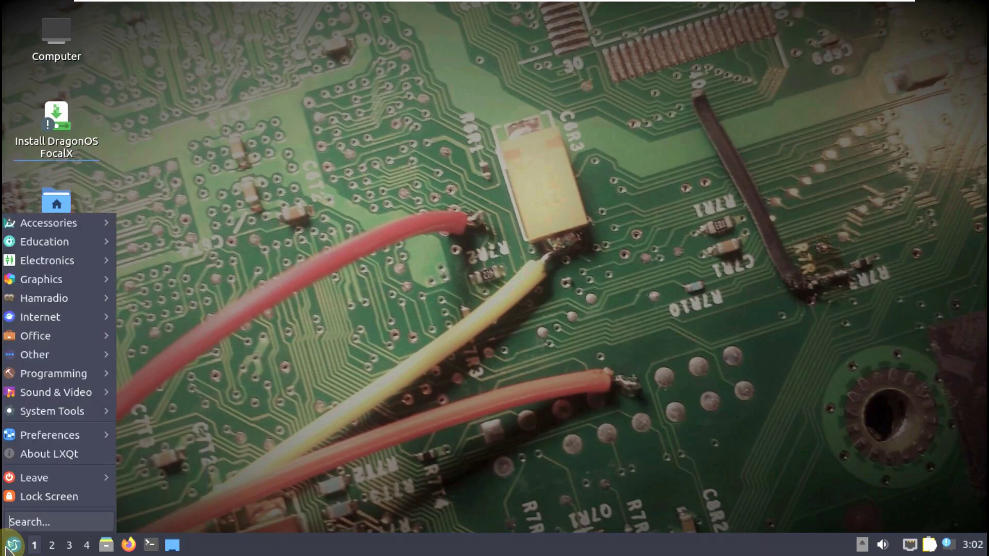
click(359, 290)
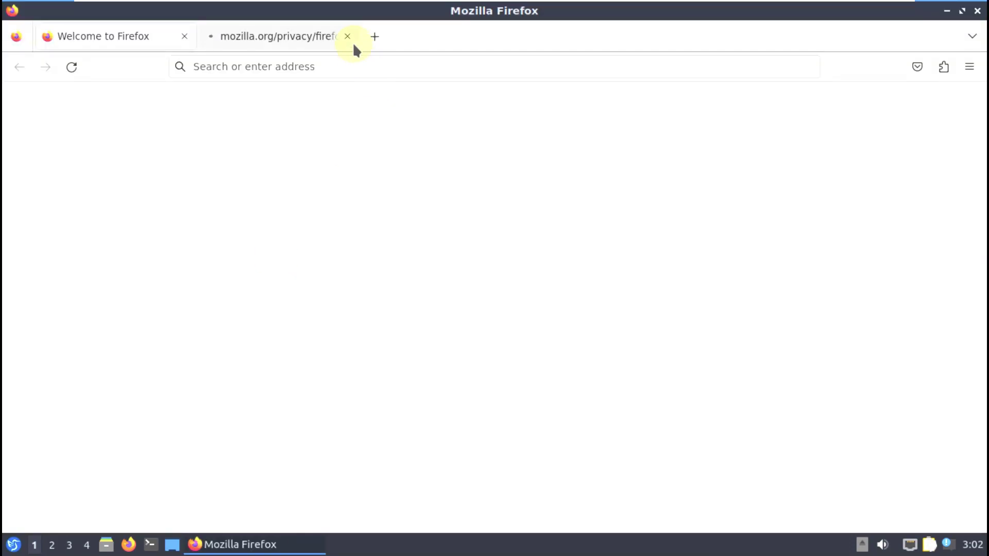
- In Firefox, close the privacy notice tab, view the browser's version information, and close the About Mozilla Firefox window
click(348, 37)
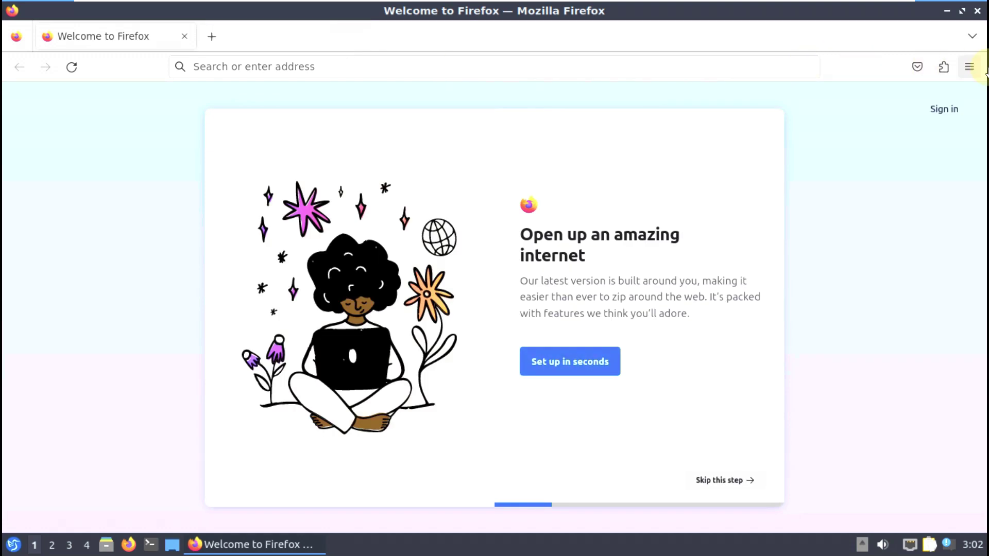
click(965, 69)
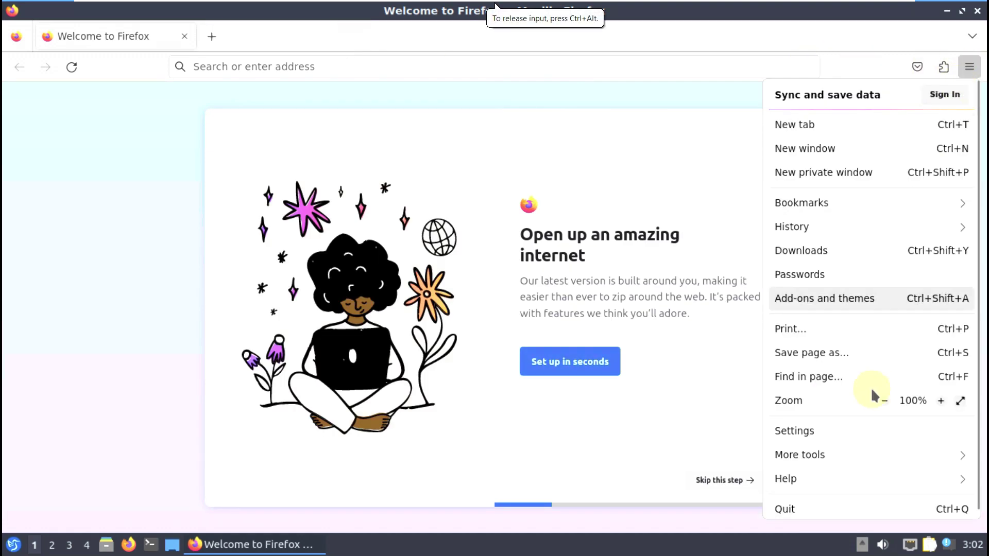
click(856, 475)
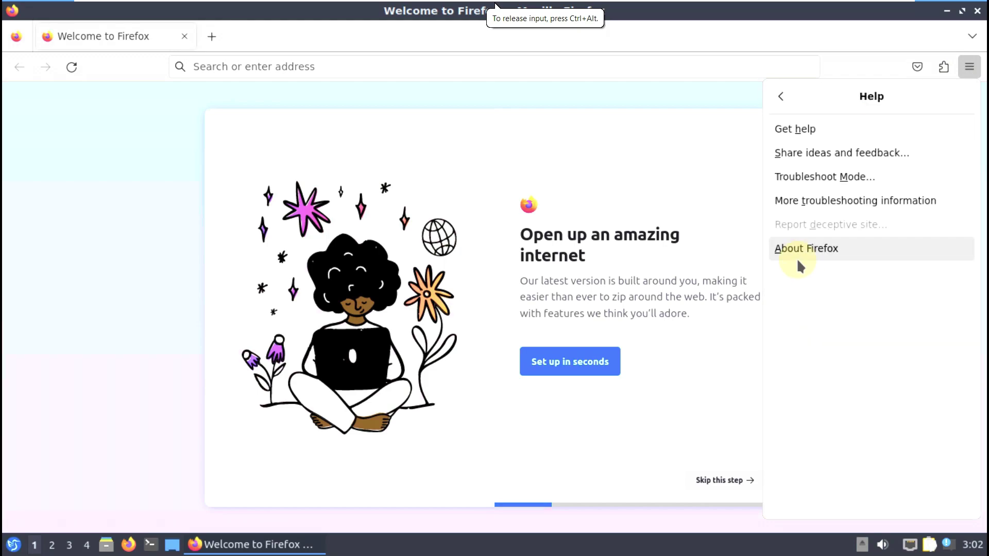
click(797, 261)
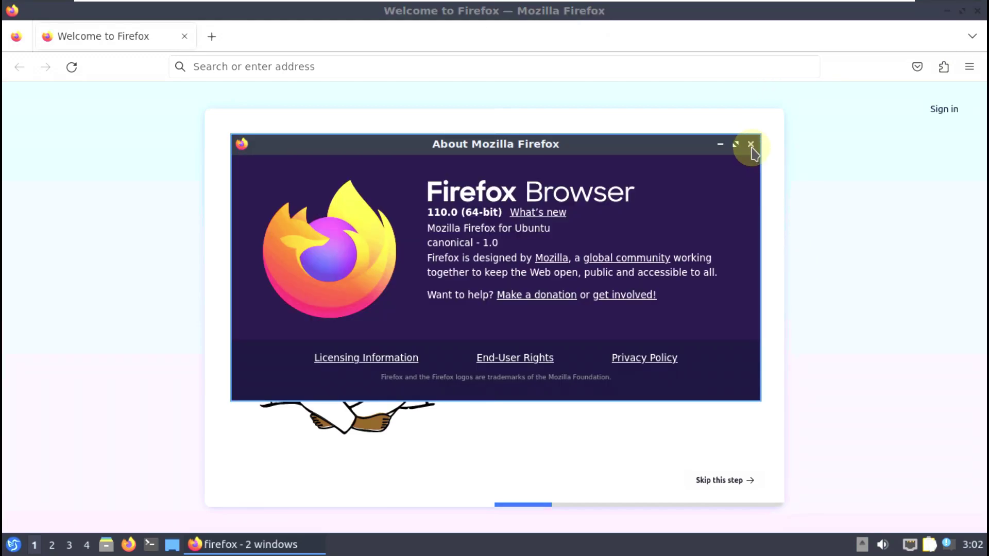
click(751, 145)
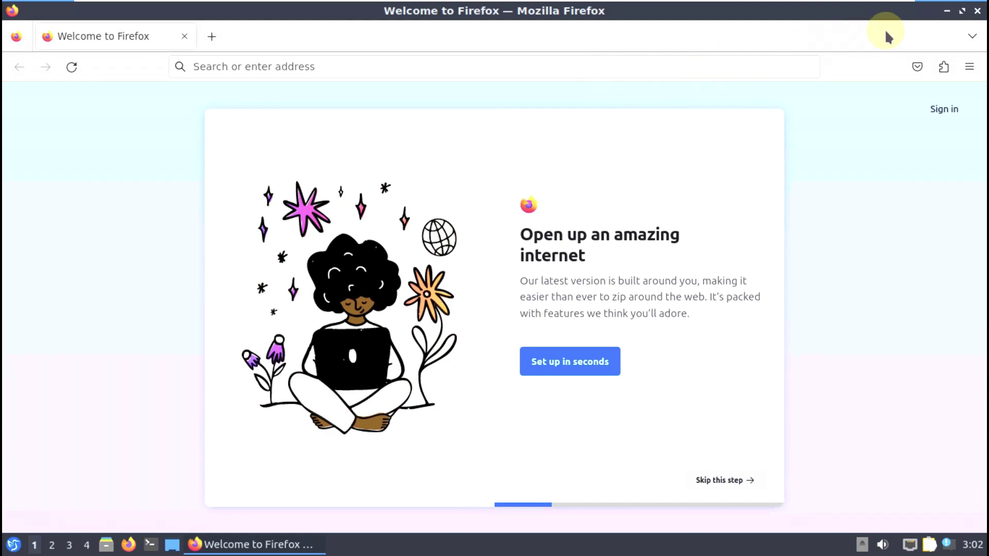
- Restore the Firefox window to its smaller size, minimize it, and bring it back onto the desktop
click(961, 13)
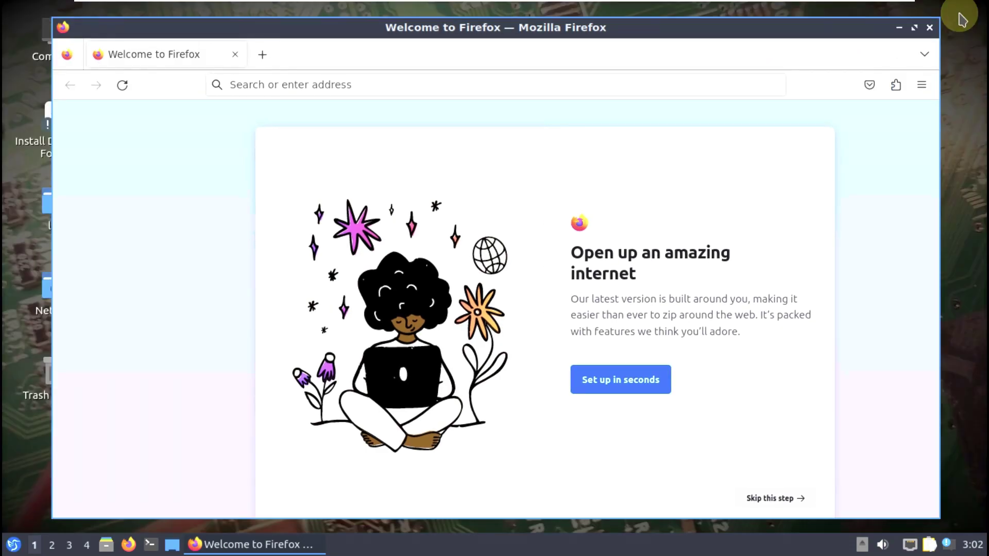
click(899, 28)
click(268, 548)
- Search Google for "dragon os focal" and change the results page language to English
click(333, 85)
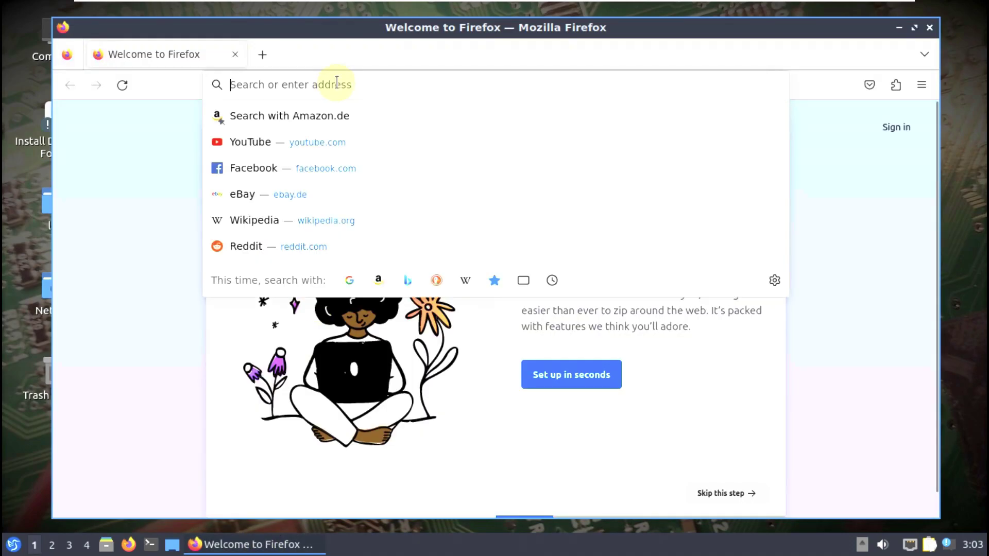
text(dragon os)
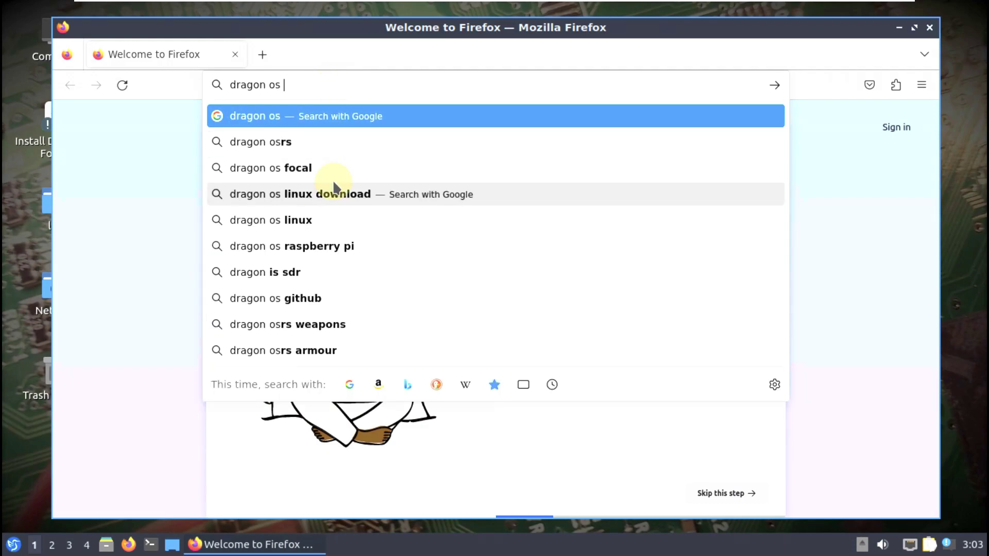
click(326, 168)
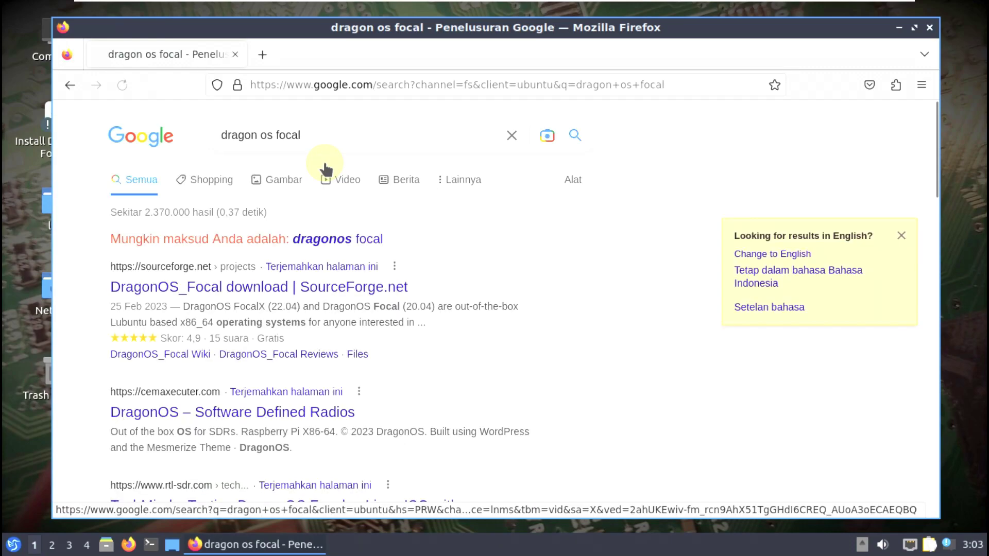
click(777, 254)
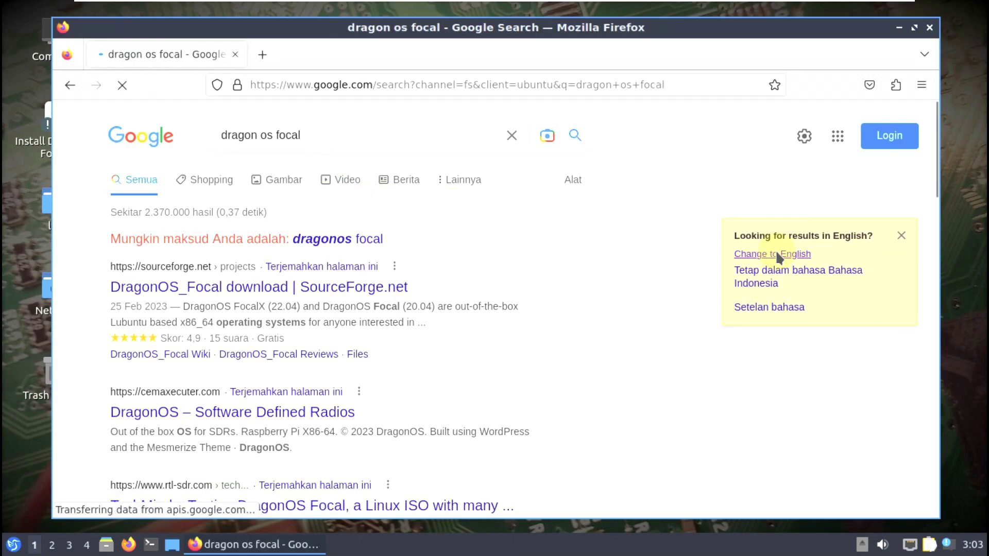
- Open the DragonOS_Focal SourceForge result and read through the project's summary, included software list, samples and activity
click(290, 287)
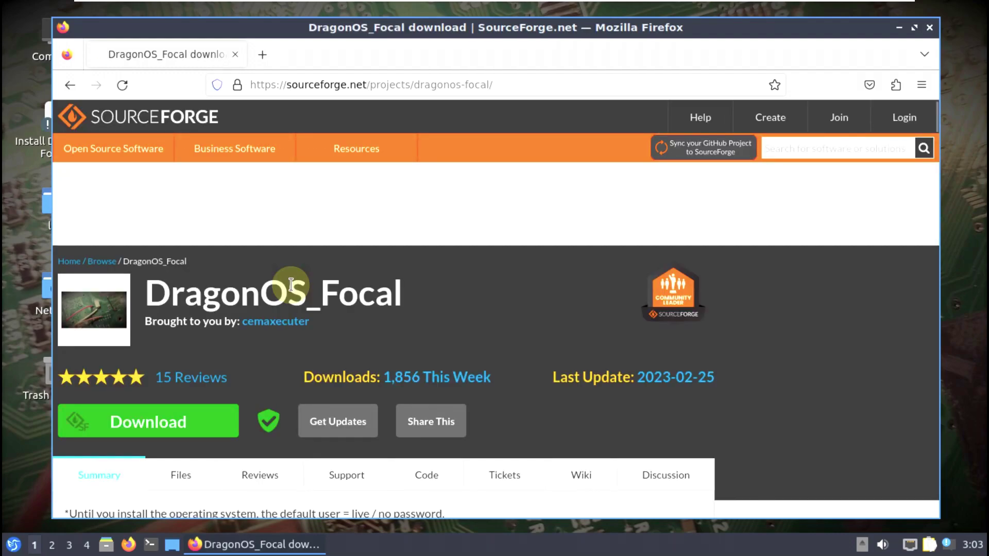
scroll(283, 351, down, 2)
scroll(283, 349, up, 2)
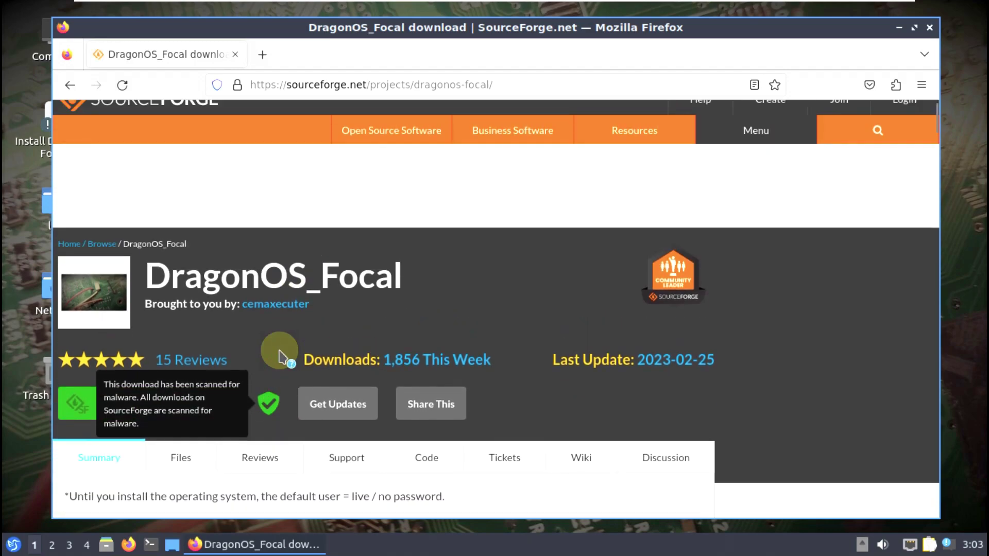
scroll(279, 350, down, 15)
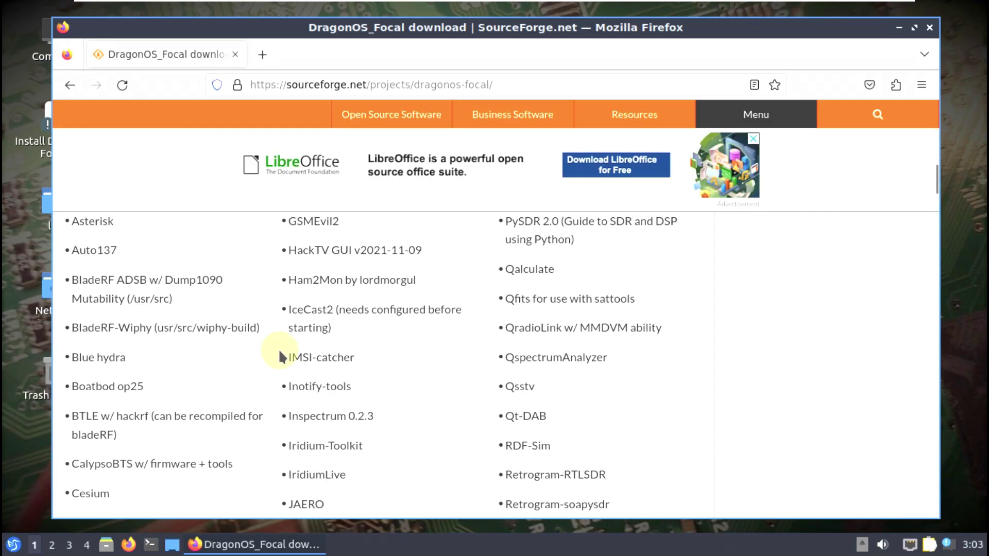
scroll(279, 348, down, 10)
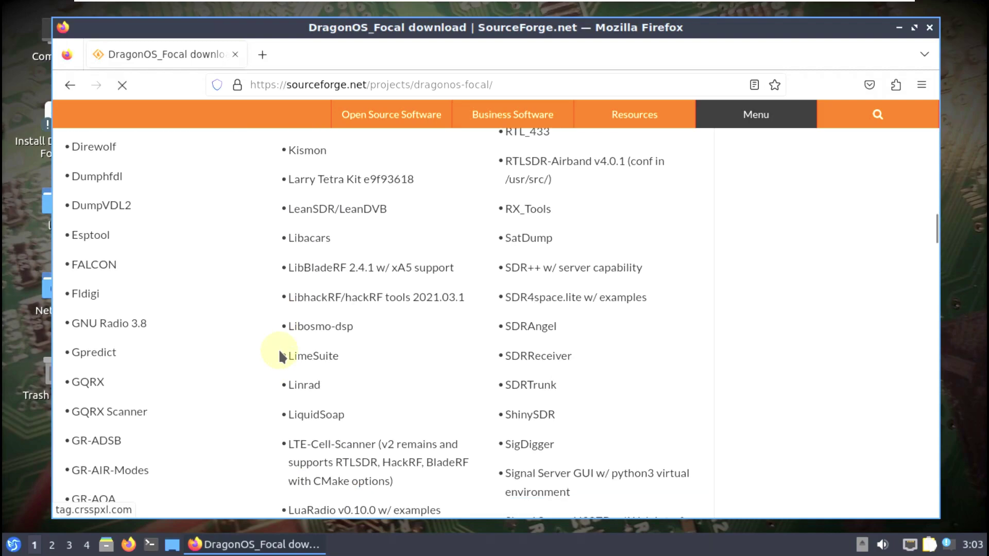
scroll(279, 348, down, 12)
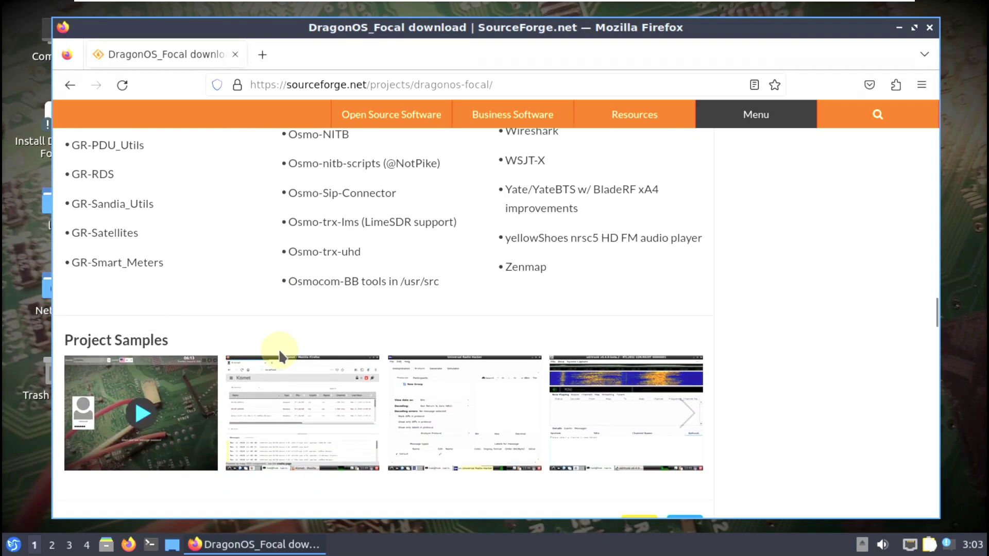
scroll(279, 356, down, 6)
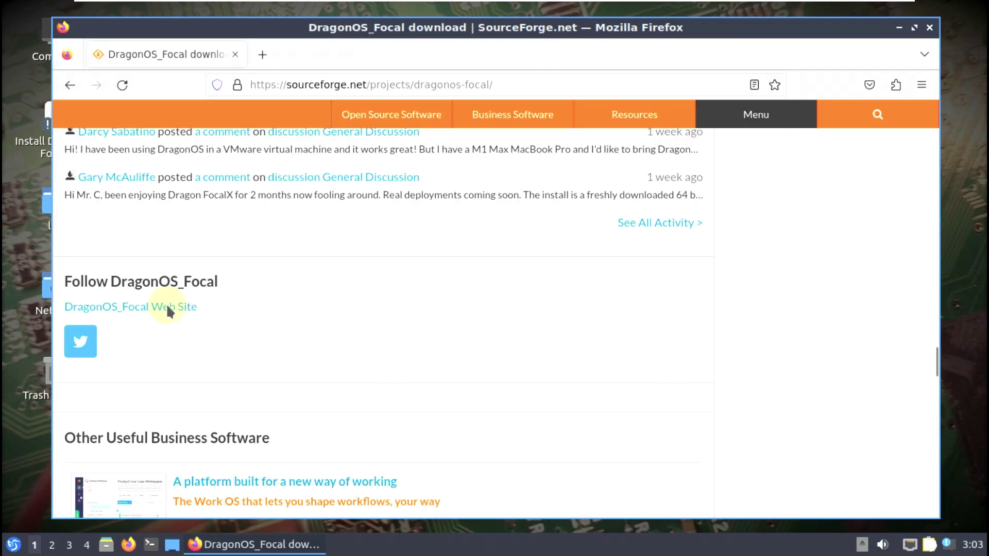
scroll(246, 304, up, 20)
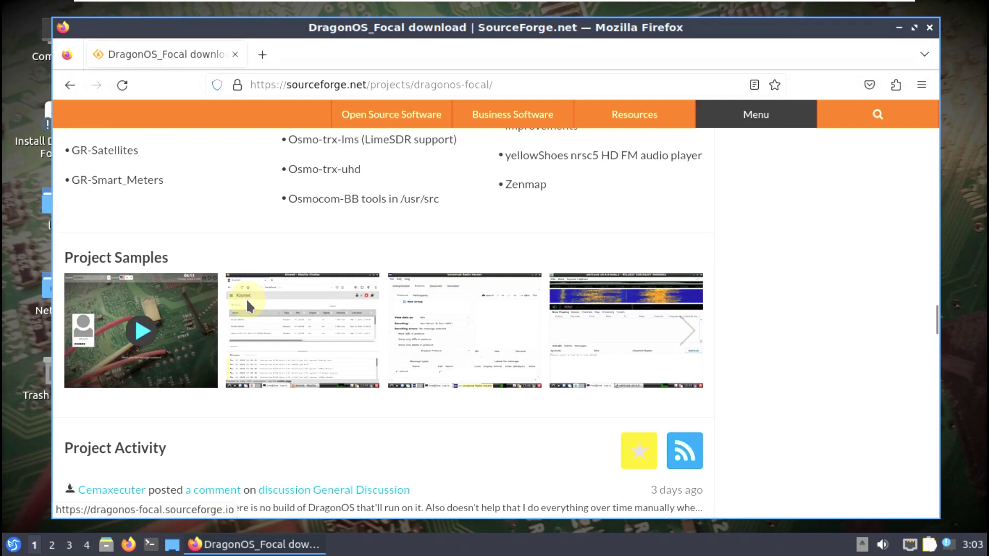
scroll(245, 298, up, 10)
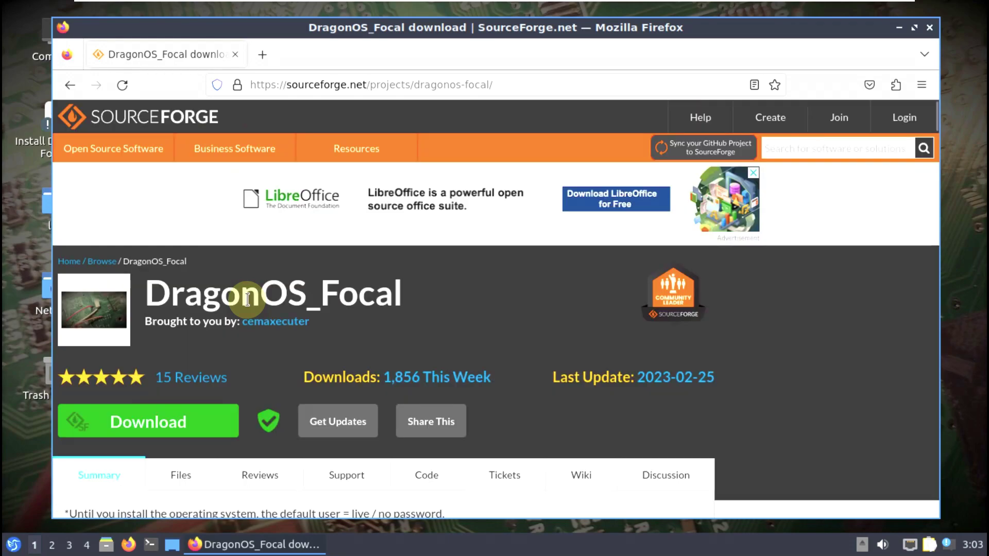
scroll(247, 299, down, 3)
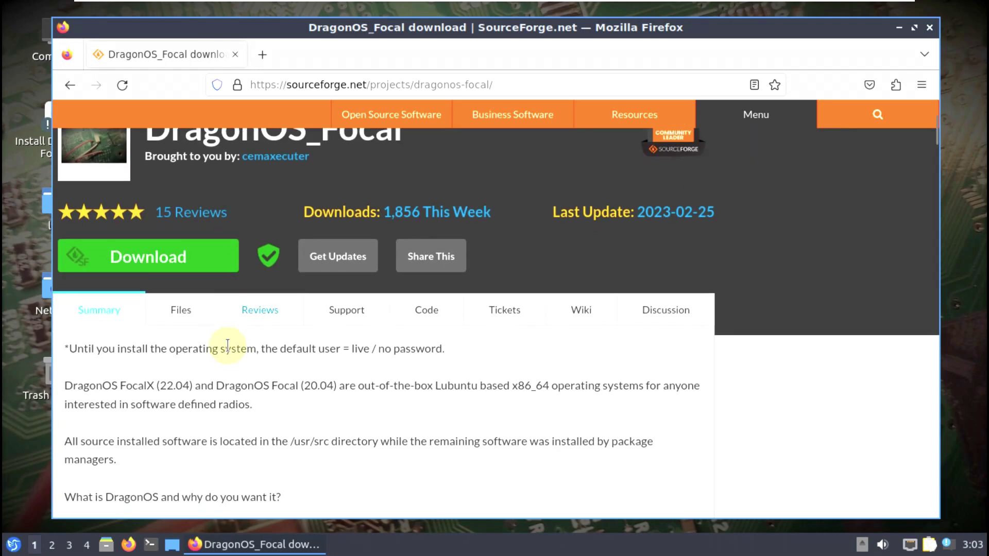
- Open the project's Files page, maximize the Firefox window, and look through the available DragonOS_FocalX files
click(180, 316)
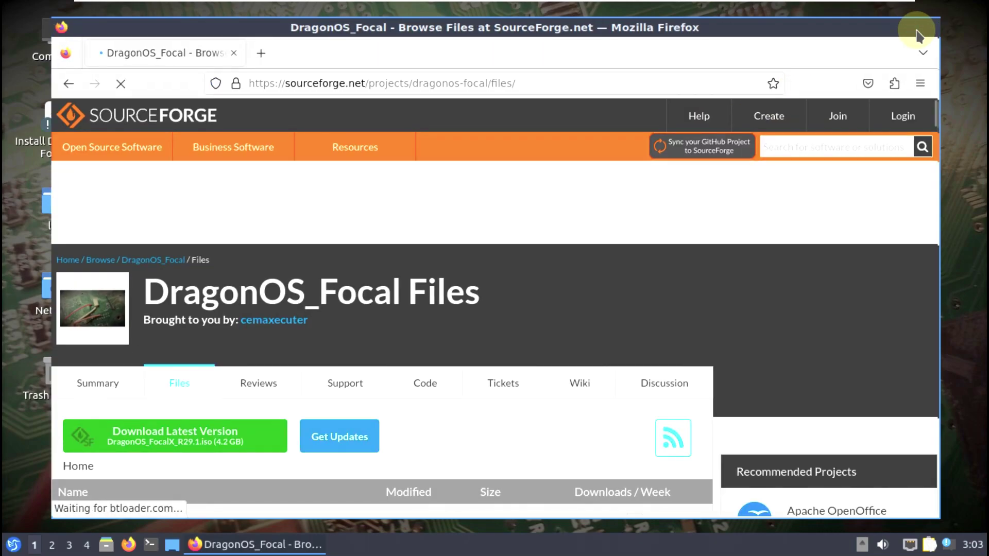
click(916, 31)
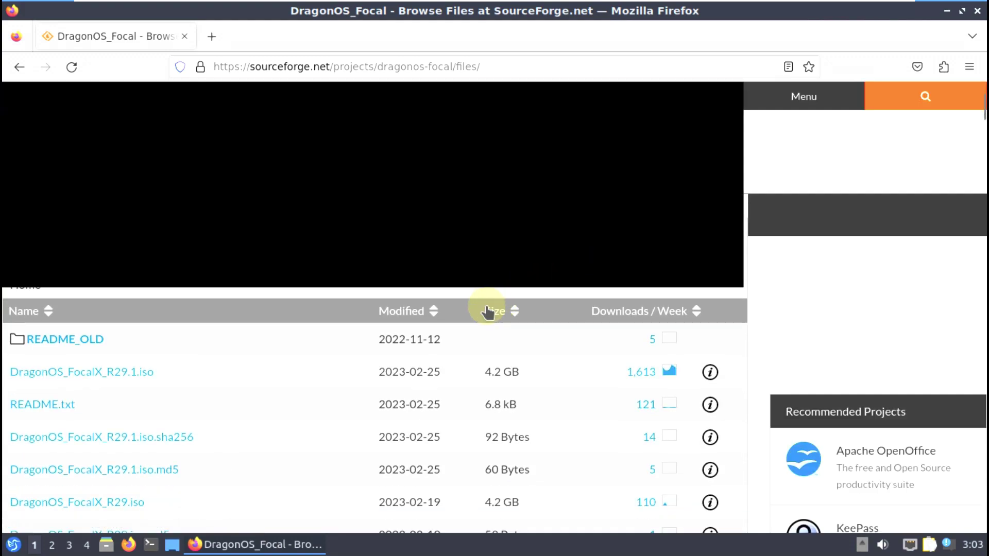
scroll(488, 312, down, 3)
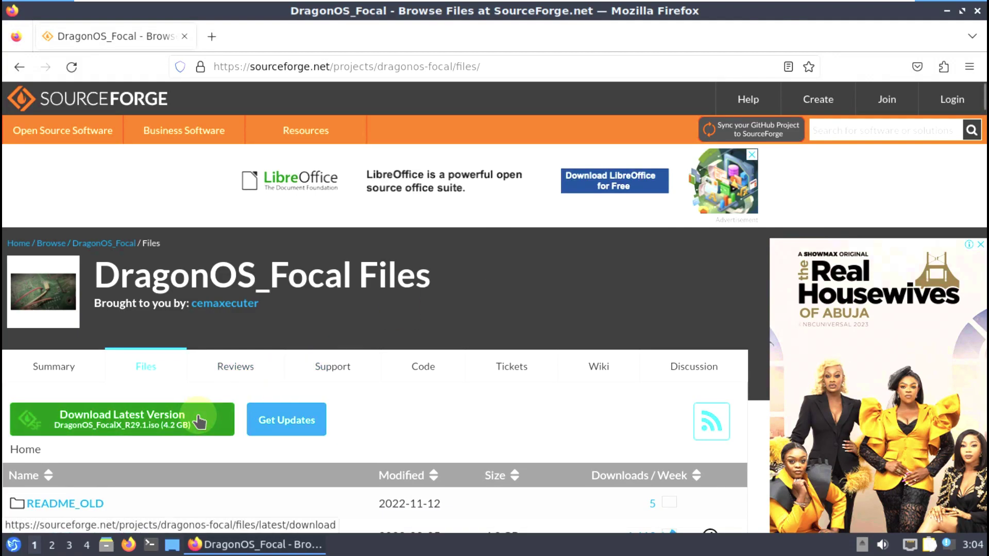
- Start downloading the latest version, DragonOS_FocalX_R29.1.iso, and cancel the download
click(199, 421)
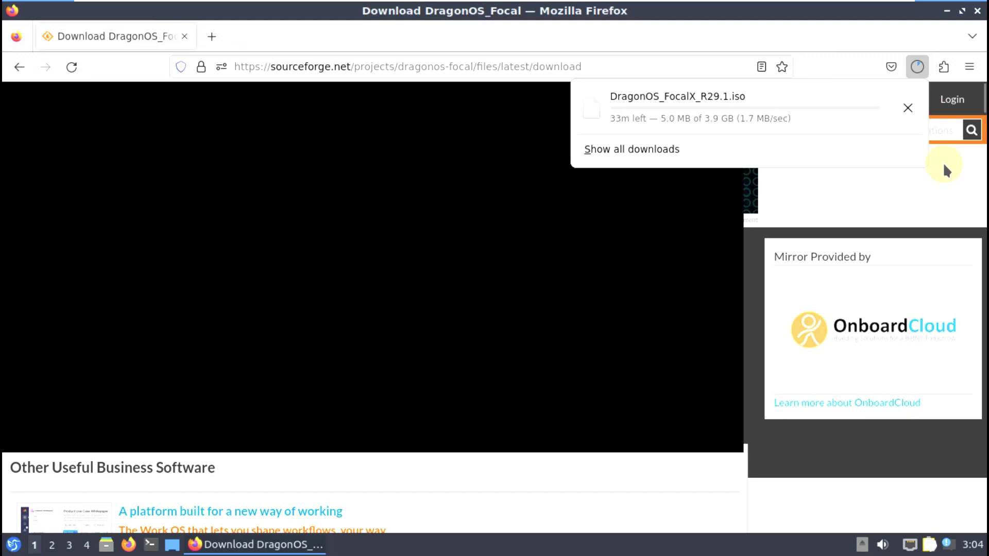
click(907, 108)
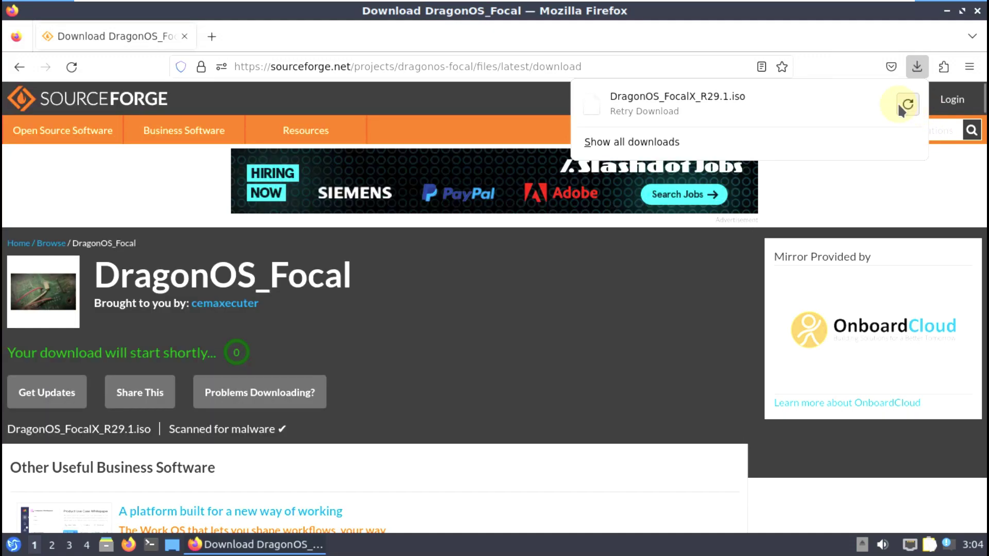
- Open a new blank tab, close the DragonOS_Focal download tab, and minimize Firefox
click(212, 37)
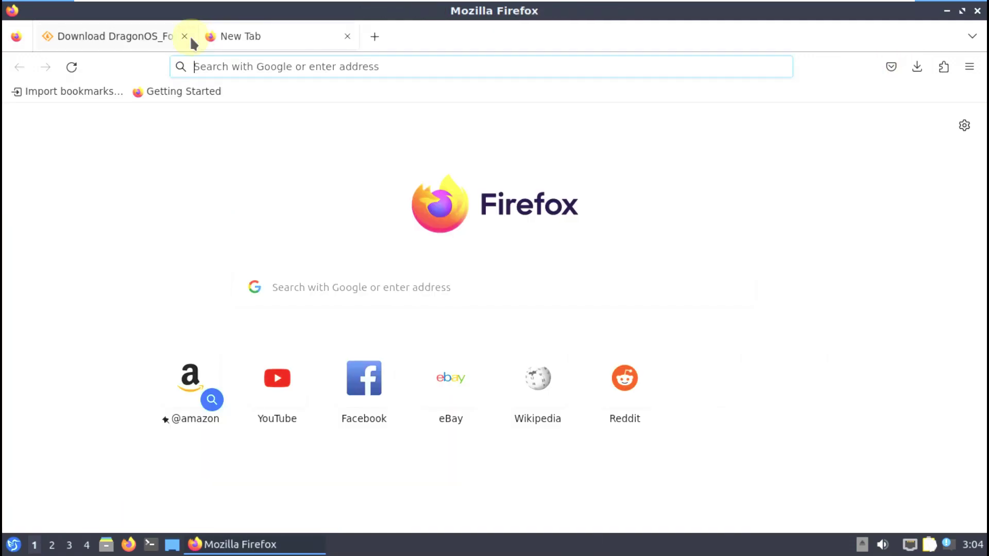
click(184, 36)
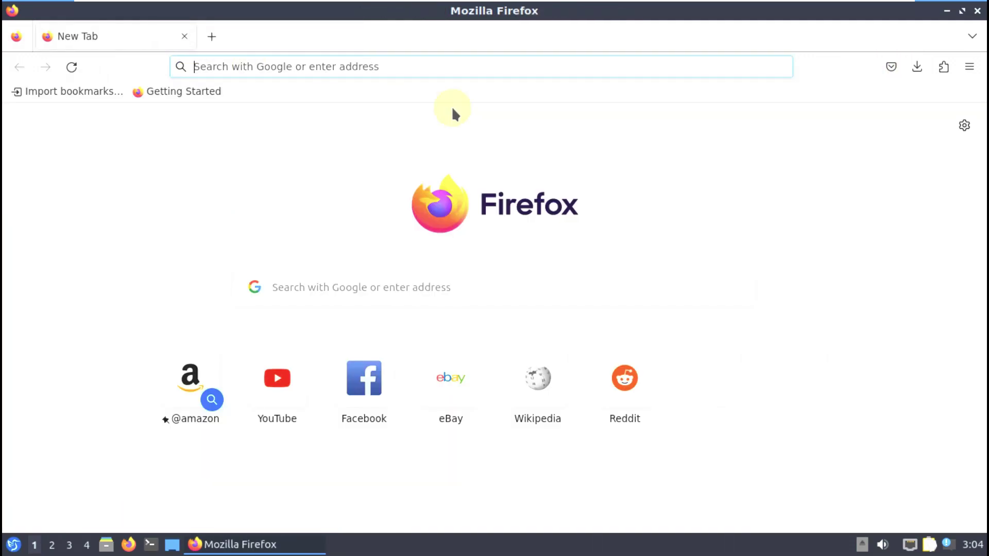
click(946, 13)
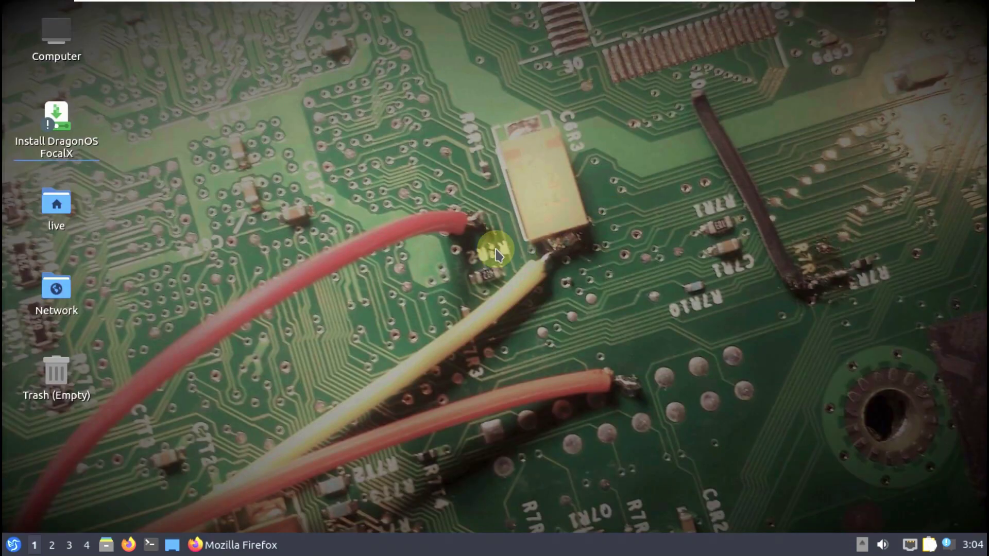
- View the unattended power management notifications and clear them all
click(971, 544)
click(973, 545)
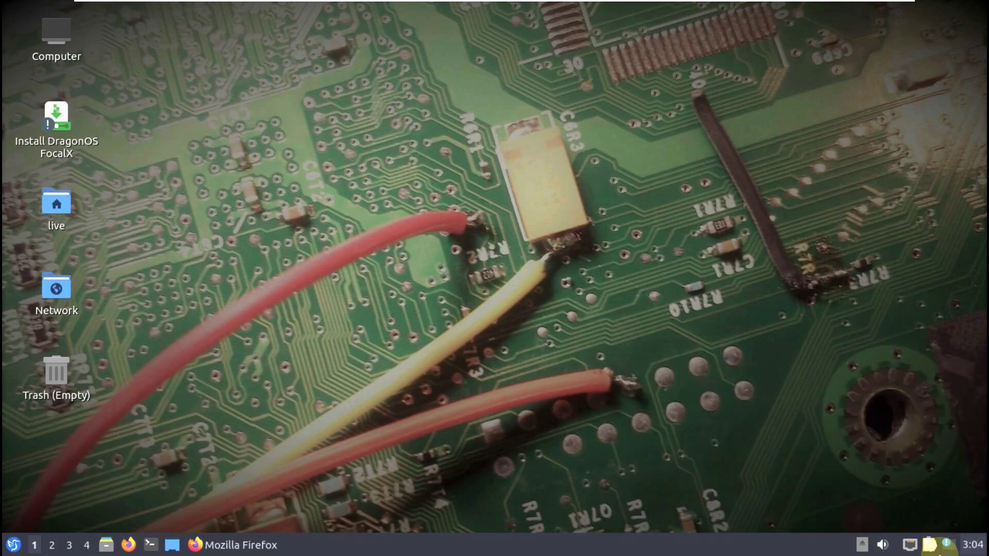
click(946, 545)
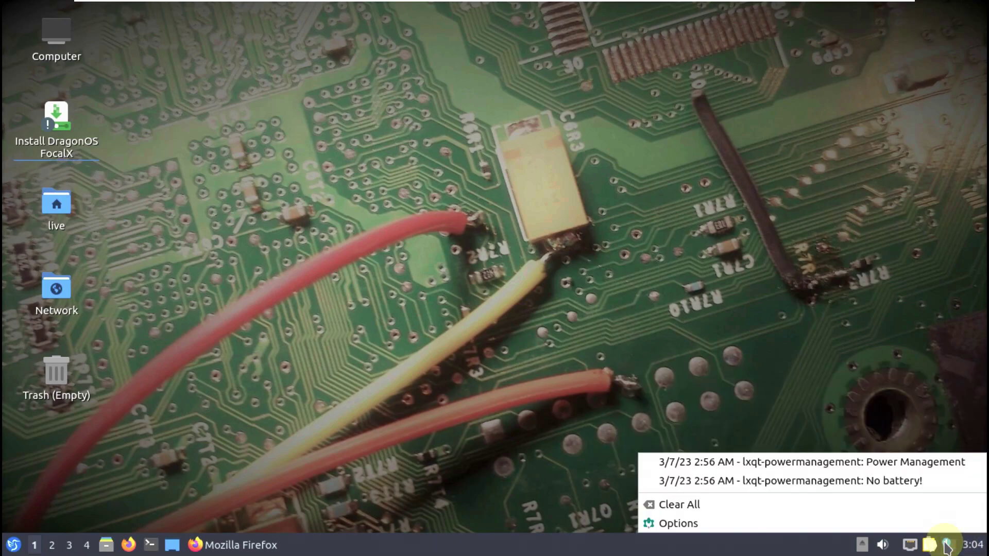
click(798, 510)
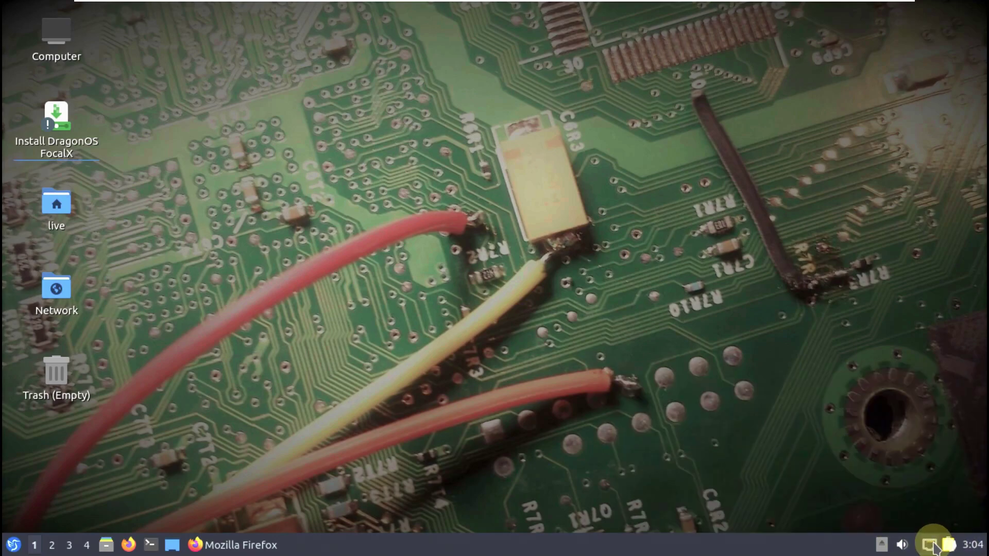
- Open the Volume Control mixer, look through its pages from Playback to Configuration, and close it
click(931, 545)
click(897, 546)
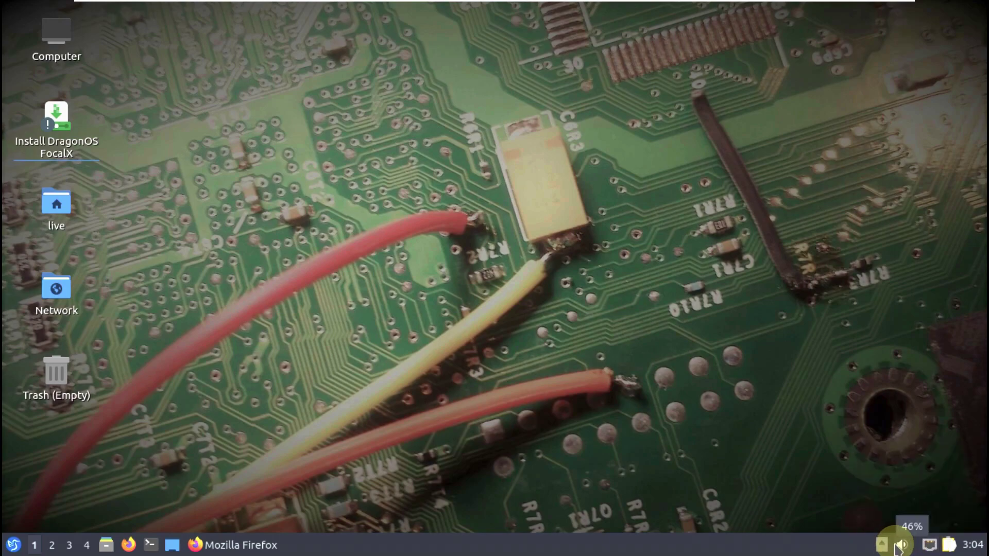
click(898, 545)
click(915, 440)
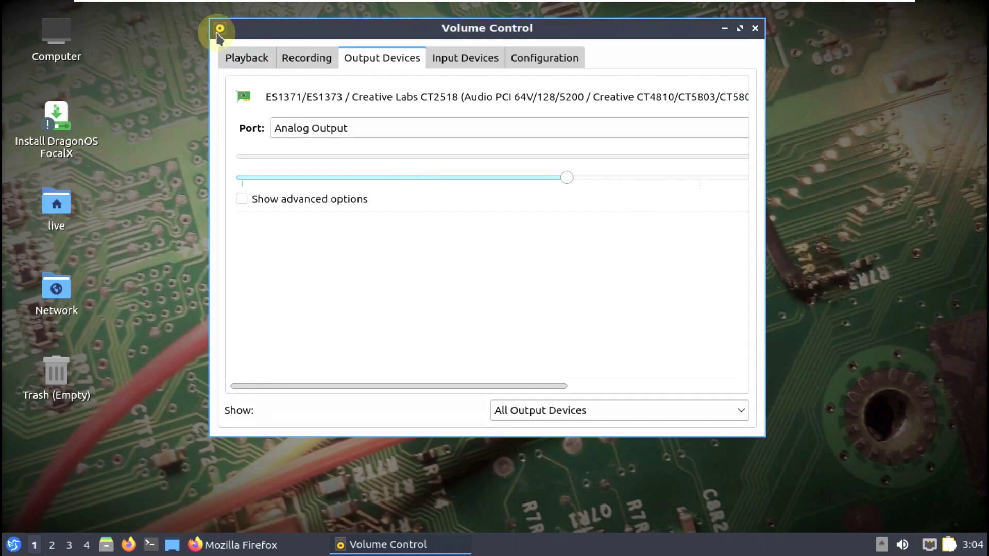
click(269, 61)
click(286, 62)
click(406, 63)
click(463, 62)
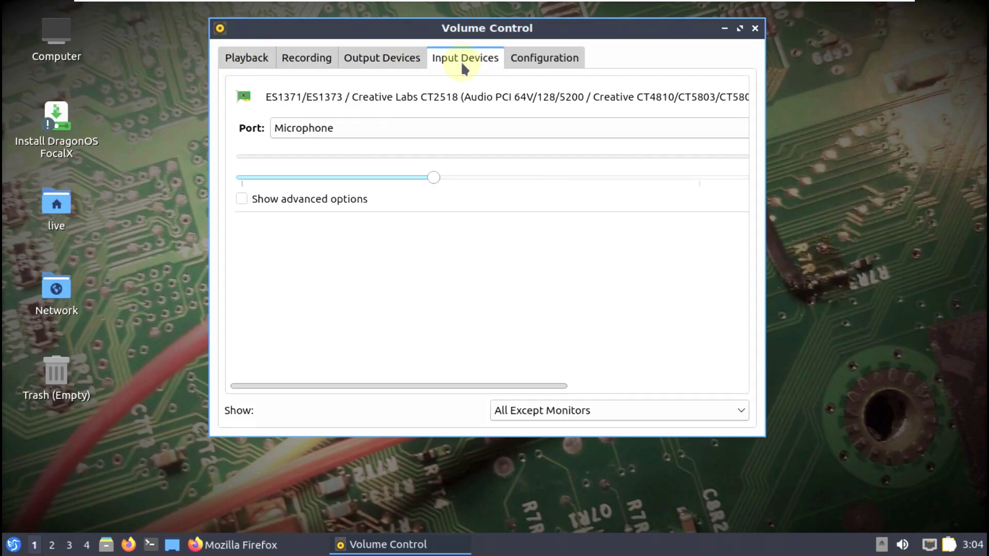
click(561, 64)
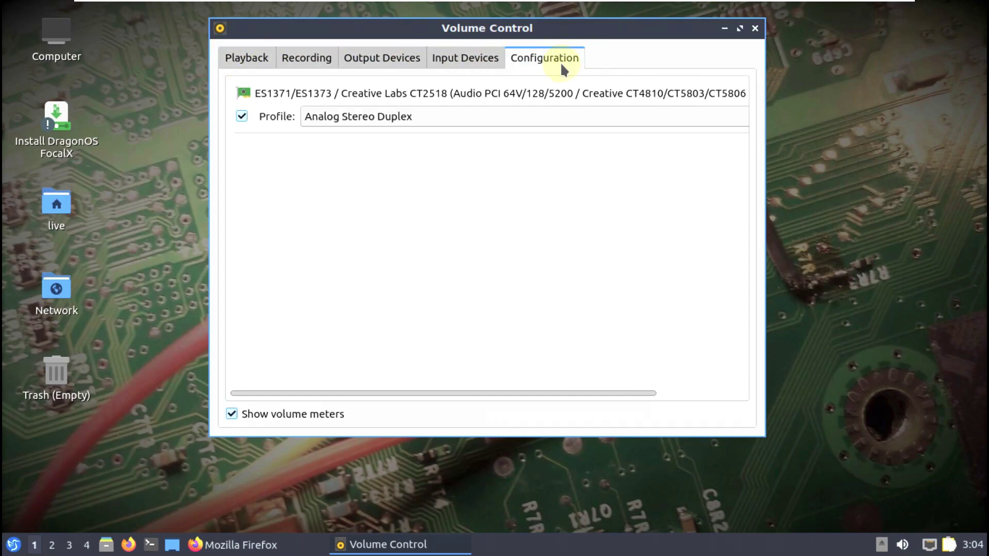
click(755, 29)
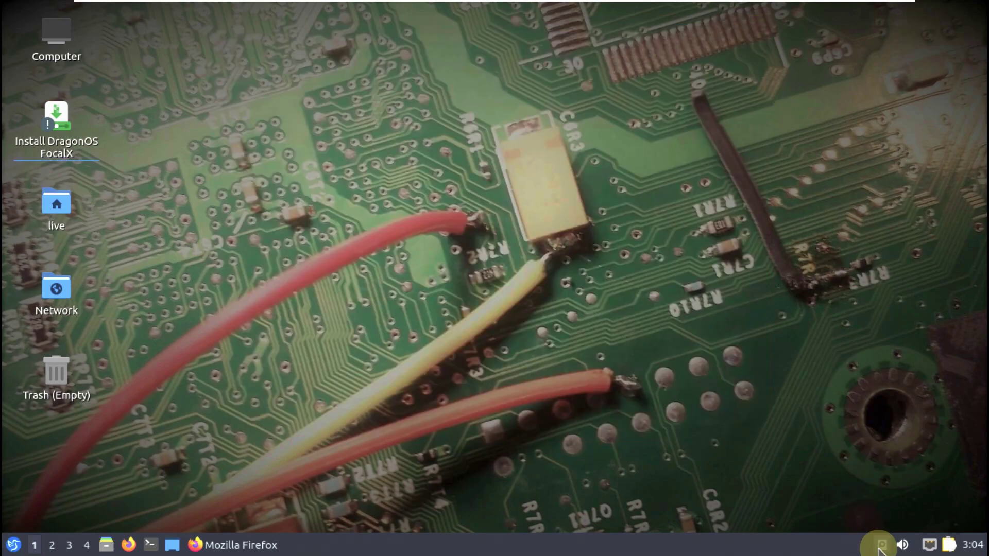
- View the taskbar panel's widget list and panel settings, and close the Configure Panel window
right_click(482, 551)
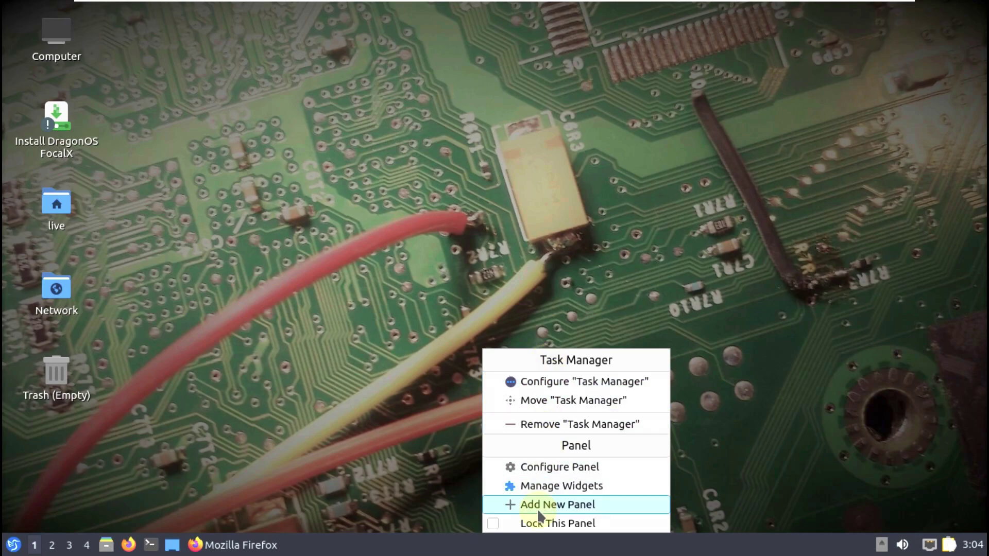
click(539, 487)
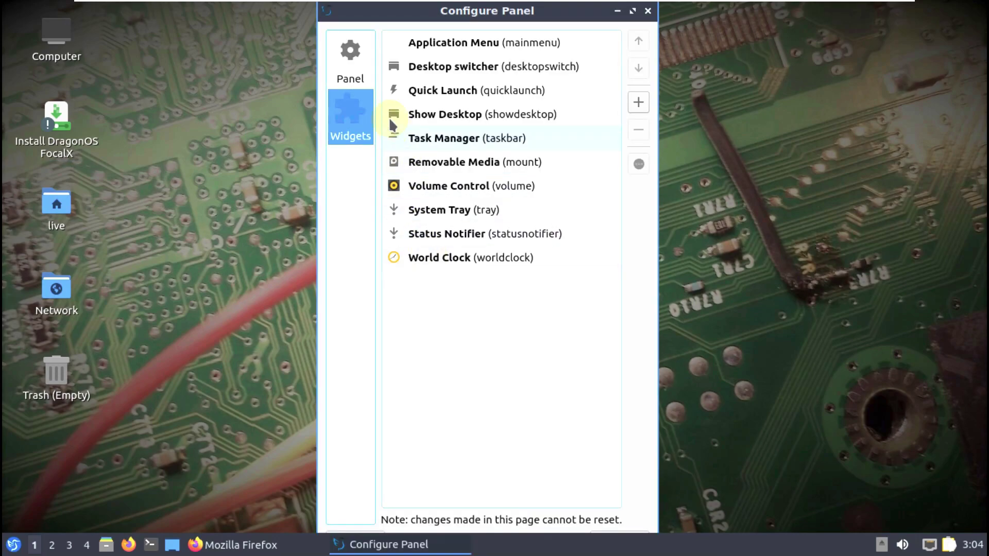
click(356, 71)
click(646, 13)
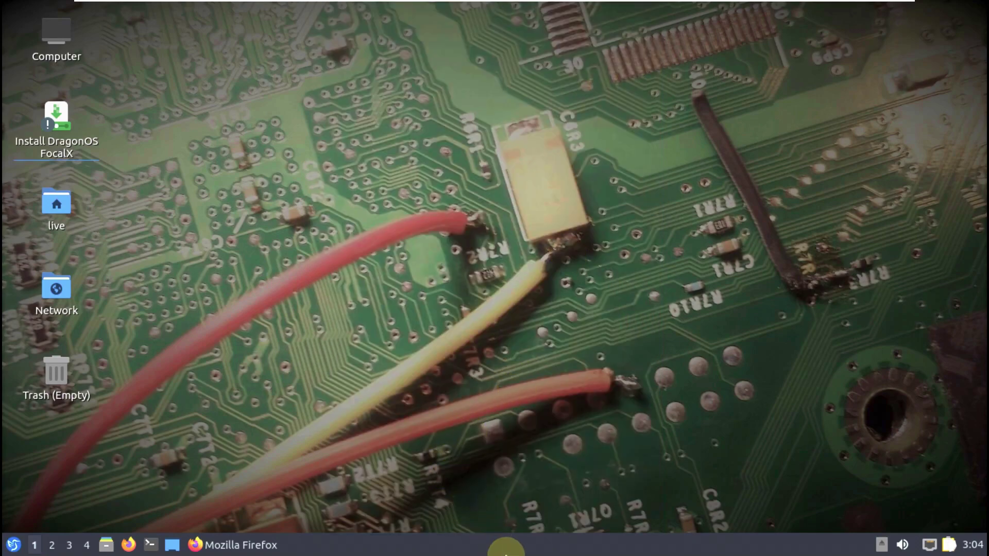
- View the Task Manager widget's settings and close them without changing anything
right_click(508, 546)
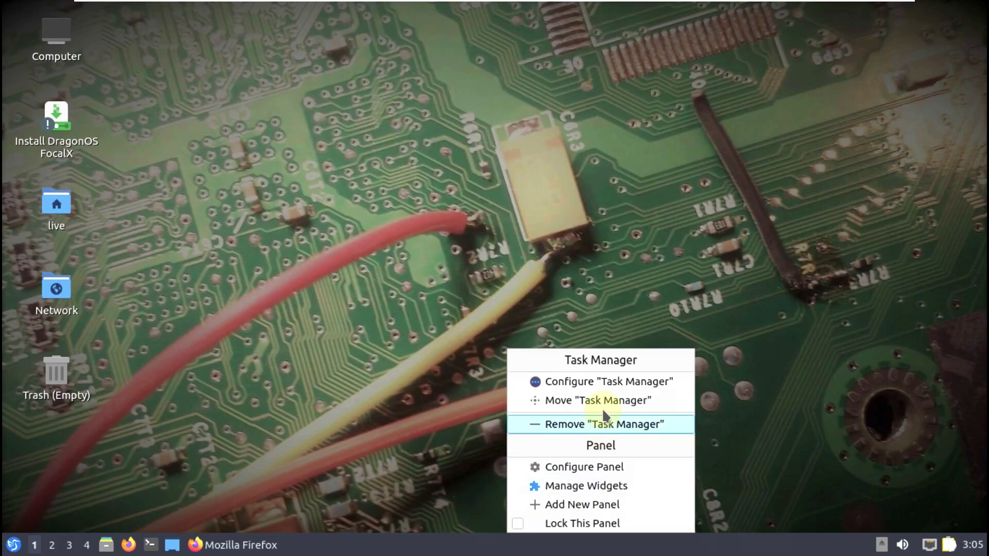
click(595, 381)
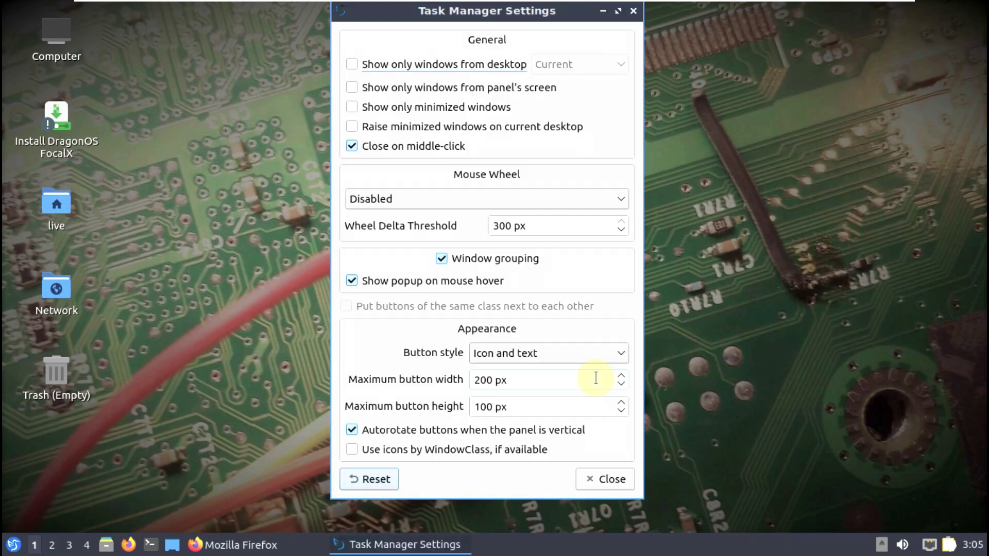
click(585, 482)
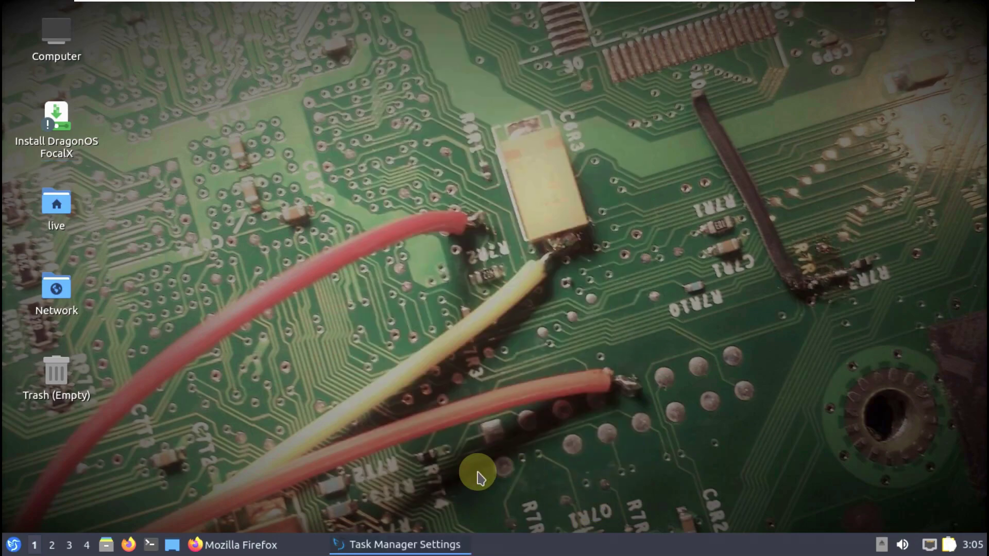
- View the LXQt desktop environment's version and license information, and close the About LXQt window
click(14, 545)
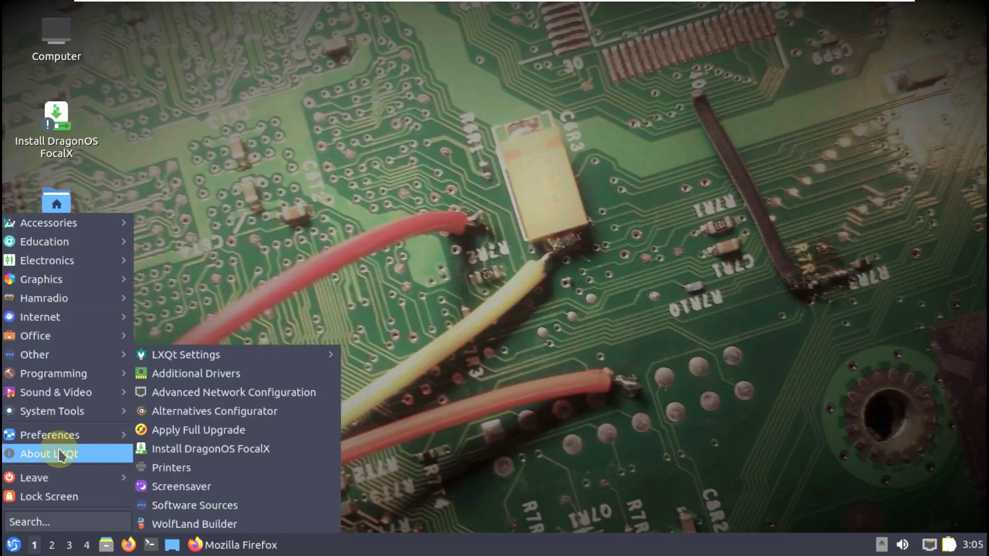
click(192, 466)
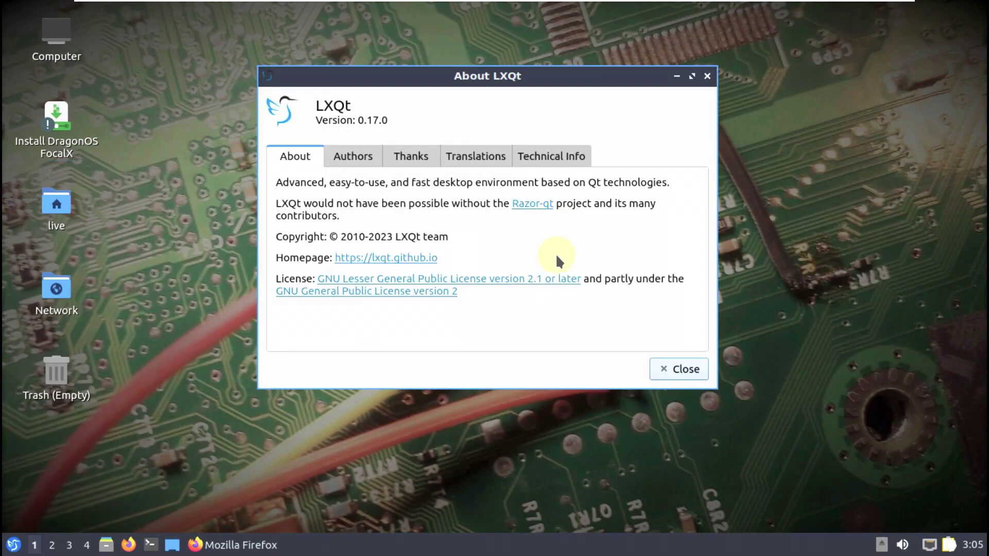
click(669, 371)
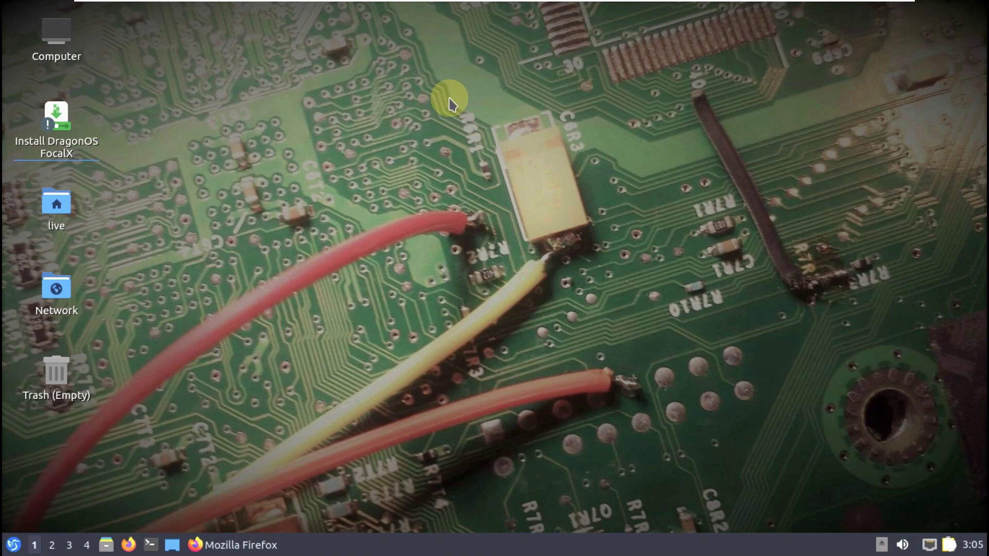
- Set the desktop wallpaper to 2004-lubuntu-solid-humming.jpeg and apply it
right_click(450, 100)
click(505, 279)
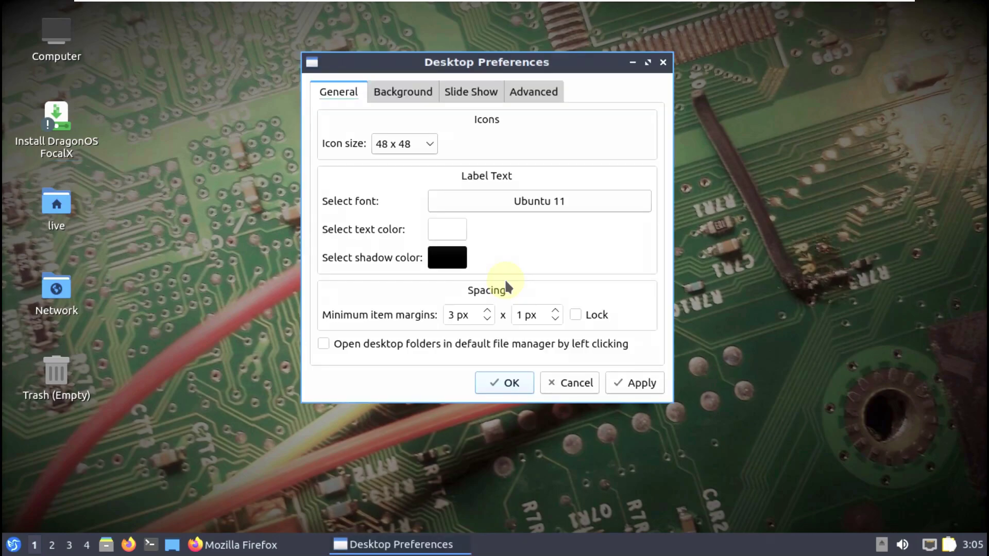
click(397, 92)
click(633, 242)
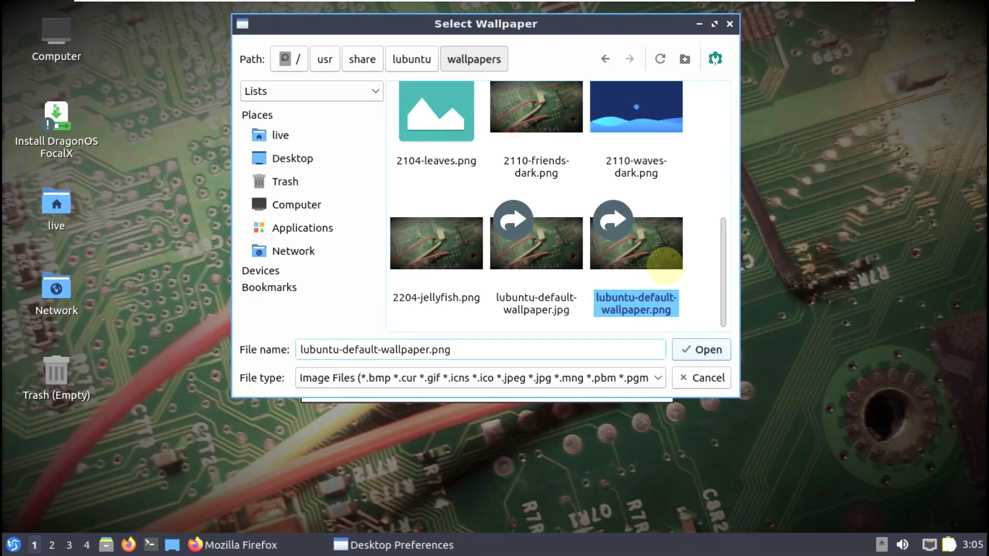
scroll(664, 265, up, 5)
click(404, 265)
click(692, 350)
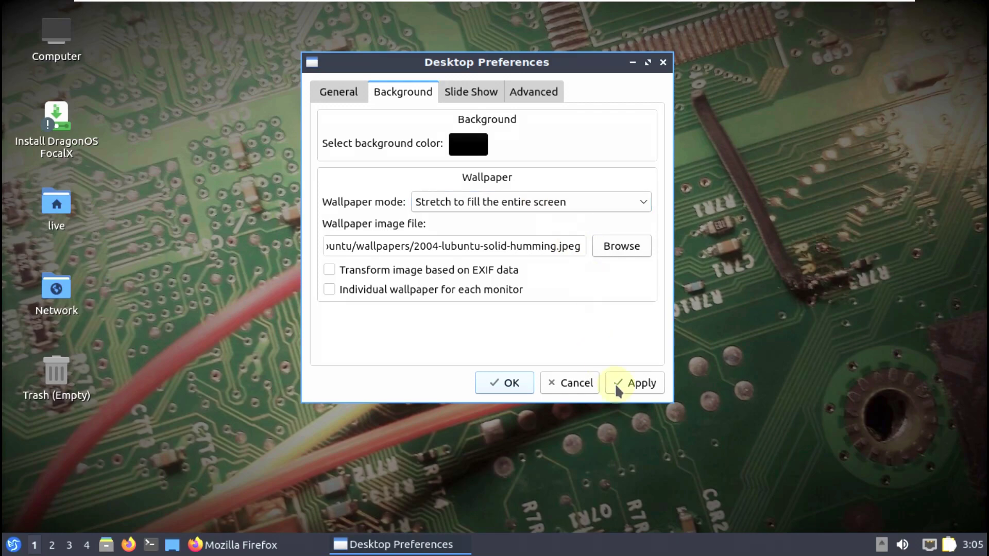
click(633, 382)
- View the slide show and advanced desktop preferences, and close the Desktop Preferences window without further changes
click(493, 95)
click(521, 103)
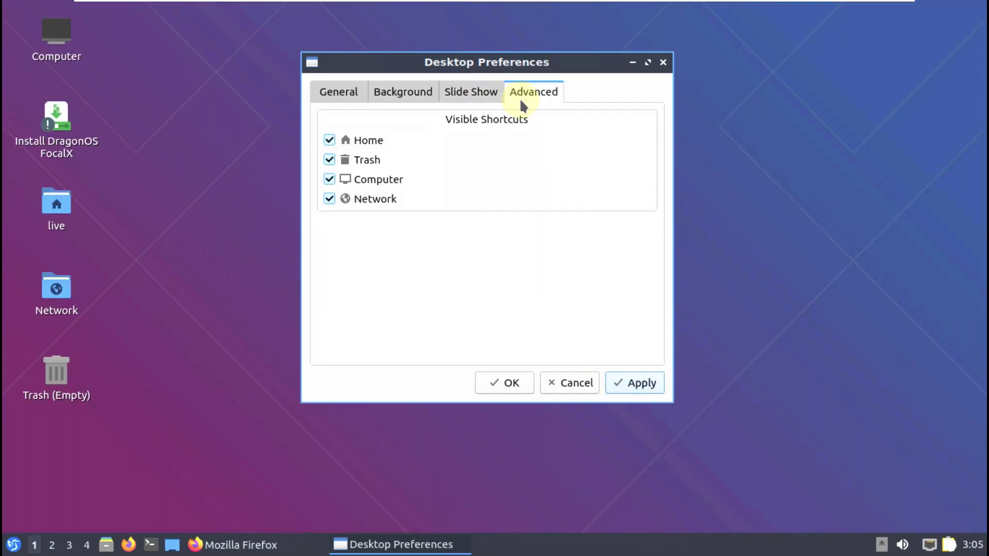
click(547, 384)
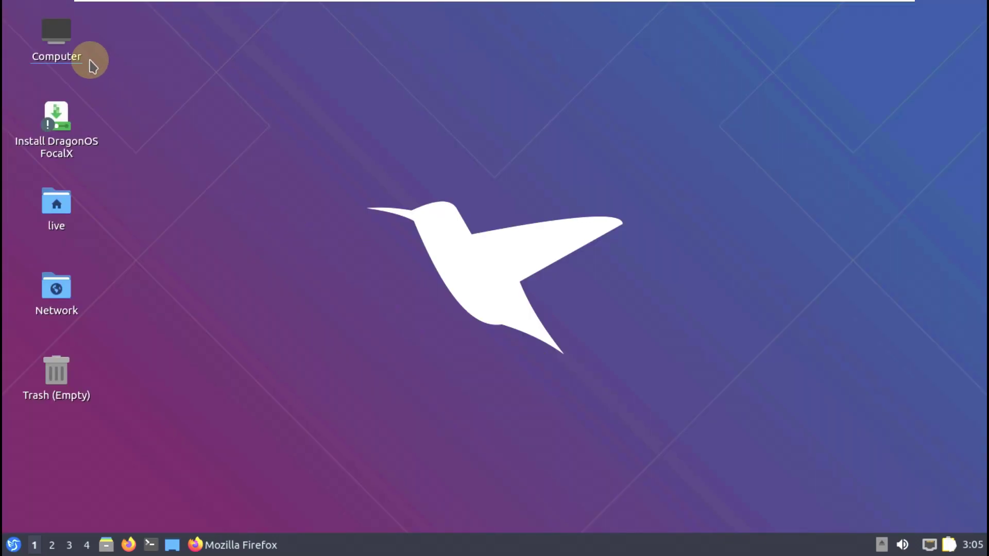
right_click(74, 55)
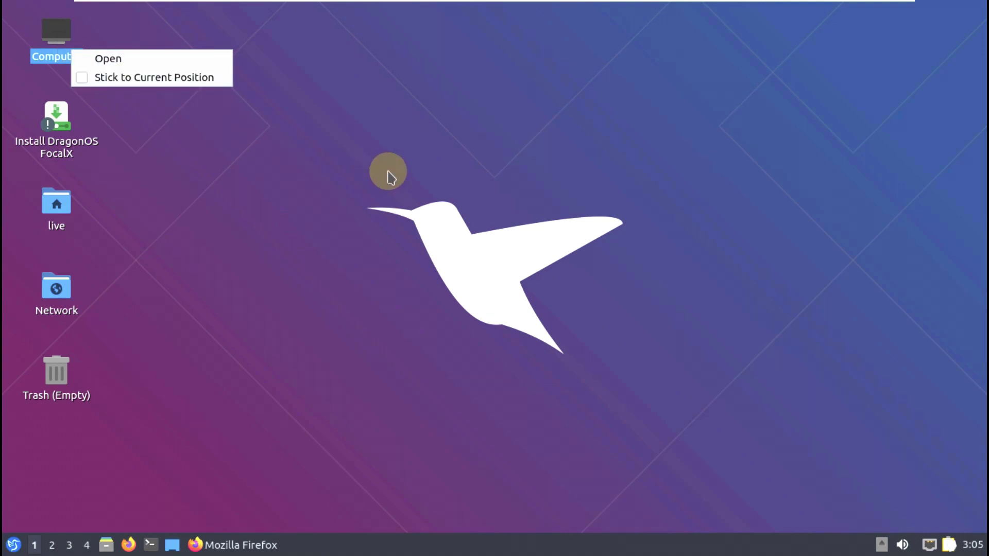
click(381, 122)
right_click(381, 122)
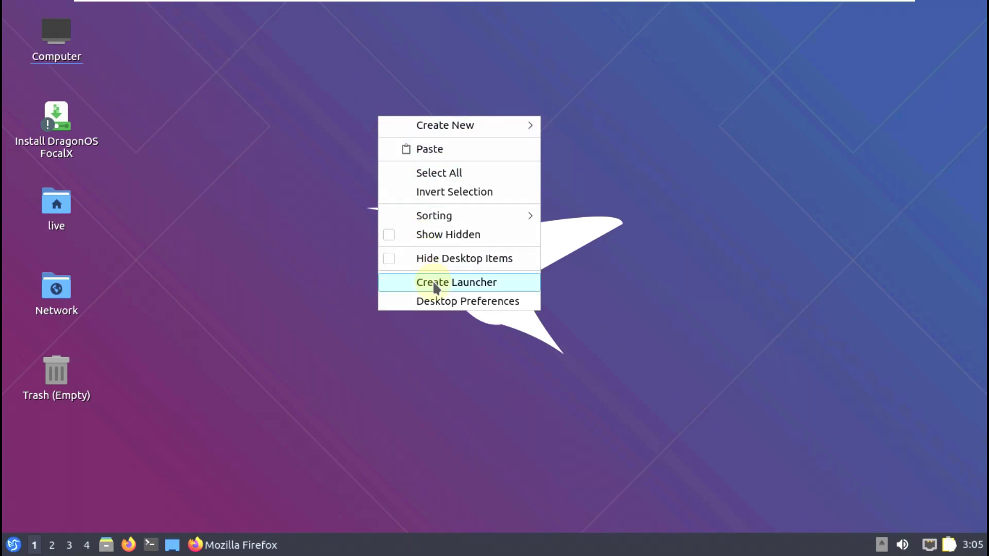
click(618, 129)
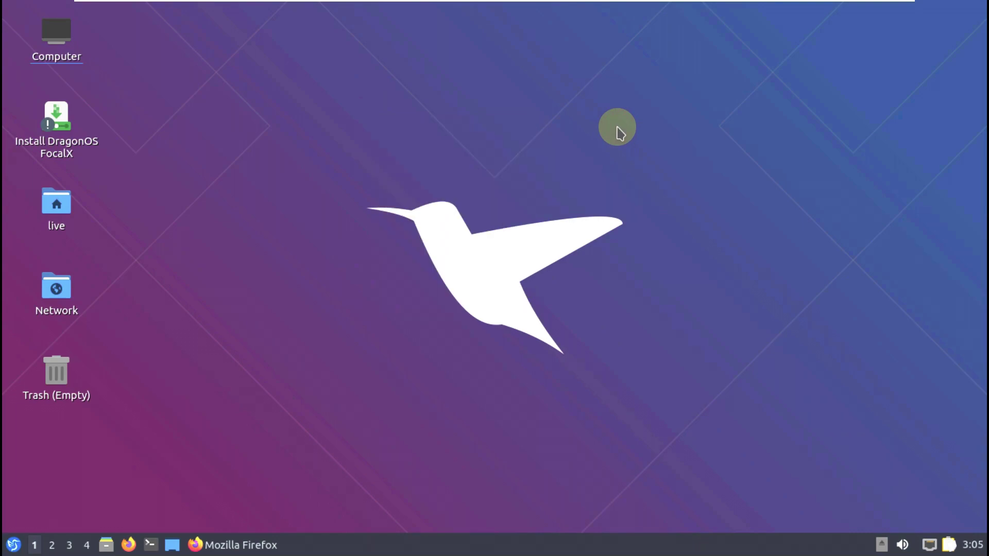
- Execute the DragonOS FocalX installer, look through its language list, and continue with English
double_click(71, 154)
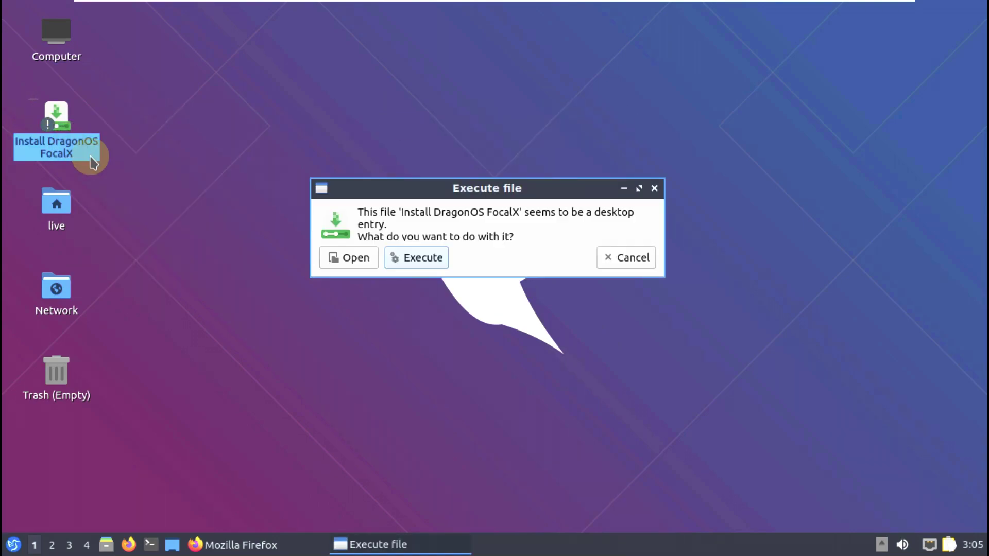
click(417, 255)
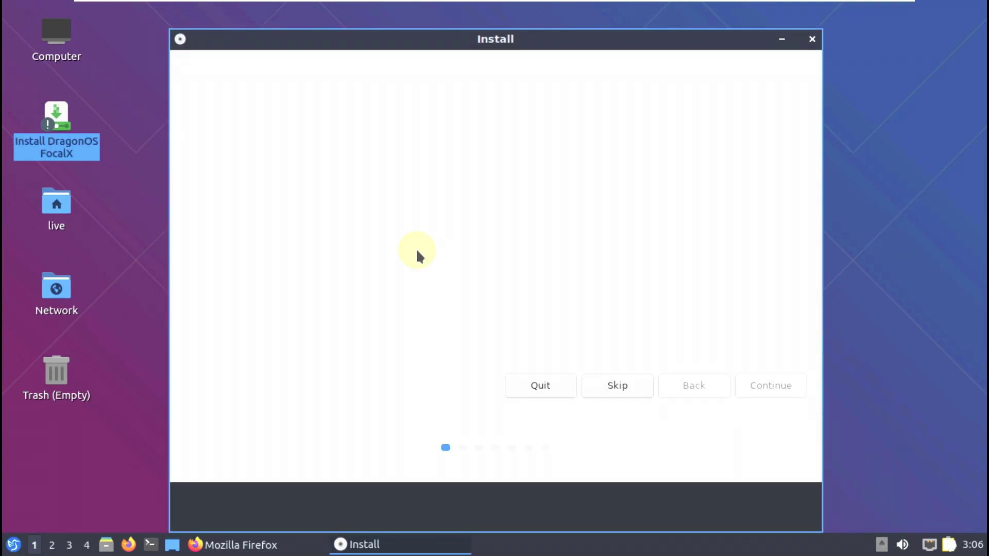
scroll(291, 194, up, 3)
scroll(291, 193, down, 20)
scroll(291, 193, down, 5)
scroll(291, 193, up, 20)
scroll(291, 194, up, 6)
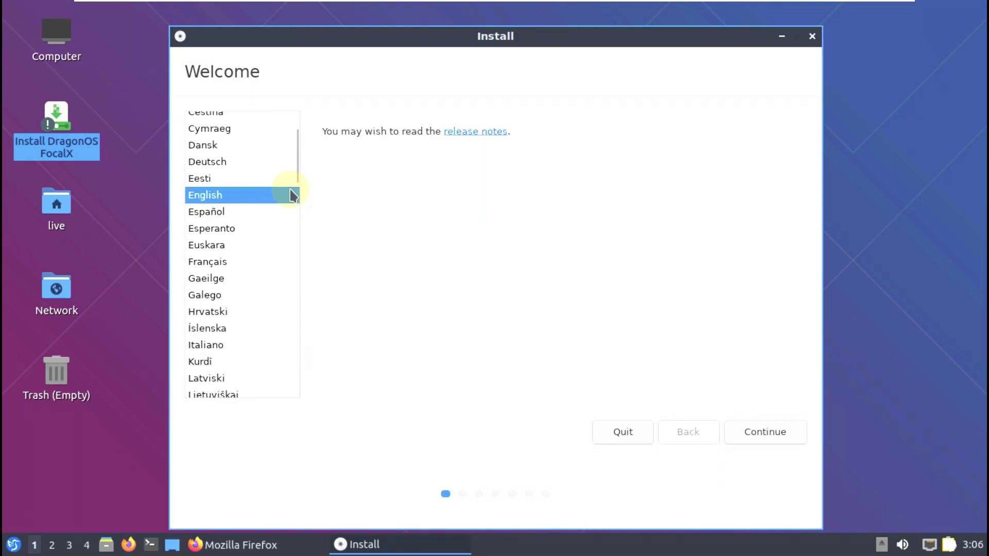
click(770, 433)
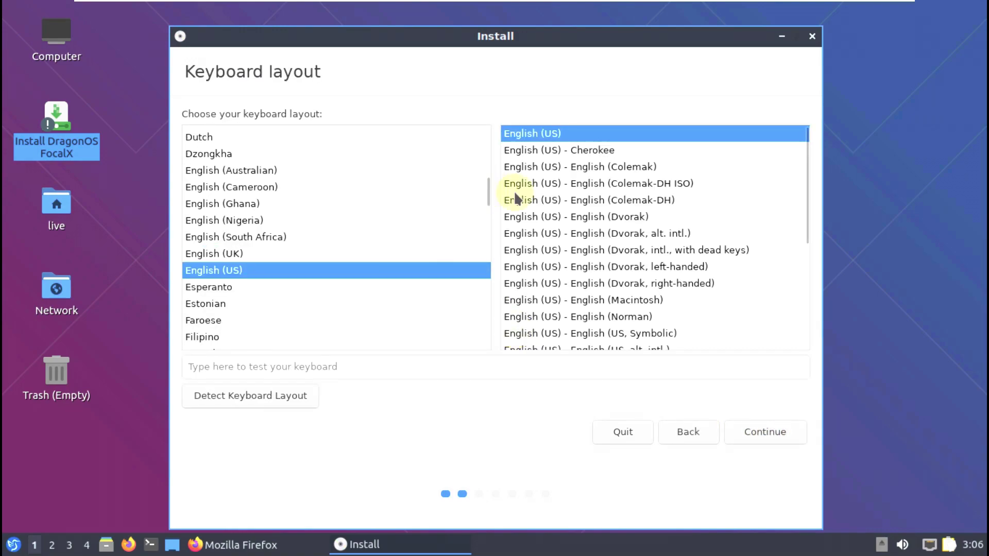
- Continue with the English (US) keyboard layout, and enable third-party software for graphics, Wi-Fi hardware and additional media formats
scroll(517, 201, down, 5)
scroll(543, 206, up, 5)
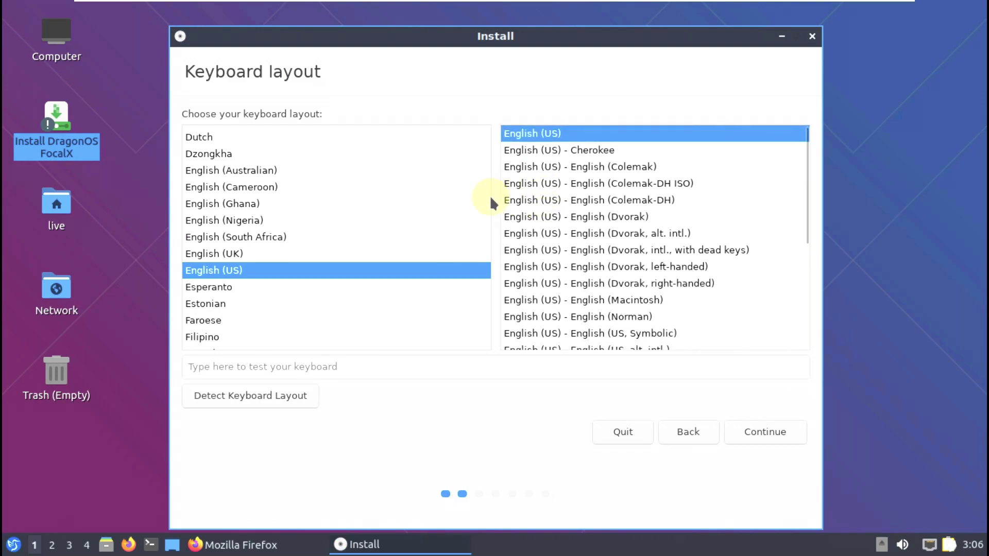
mouse_move(486, 193)
mouse_down()
mouse_move(484, 137)
mouse_move(480, 349)
mouse_move(490, 189)
mouse_move(492, 204)
mouse_up()
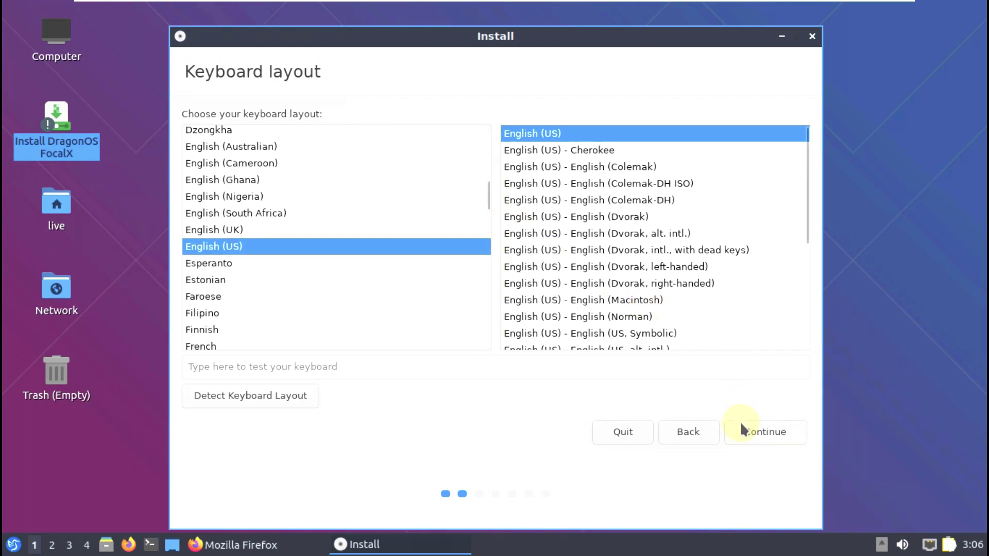
click(740, 421)
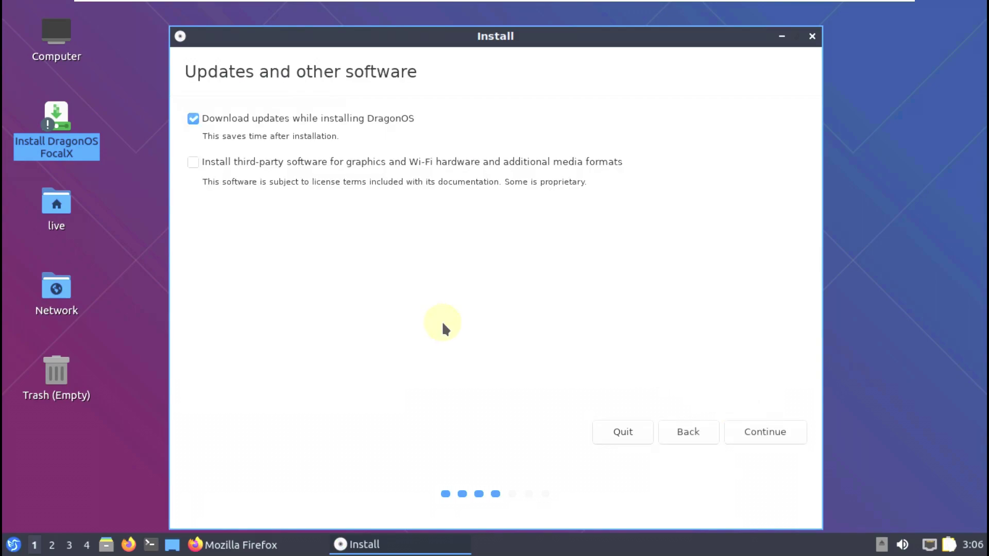
click(274, 162)
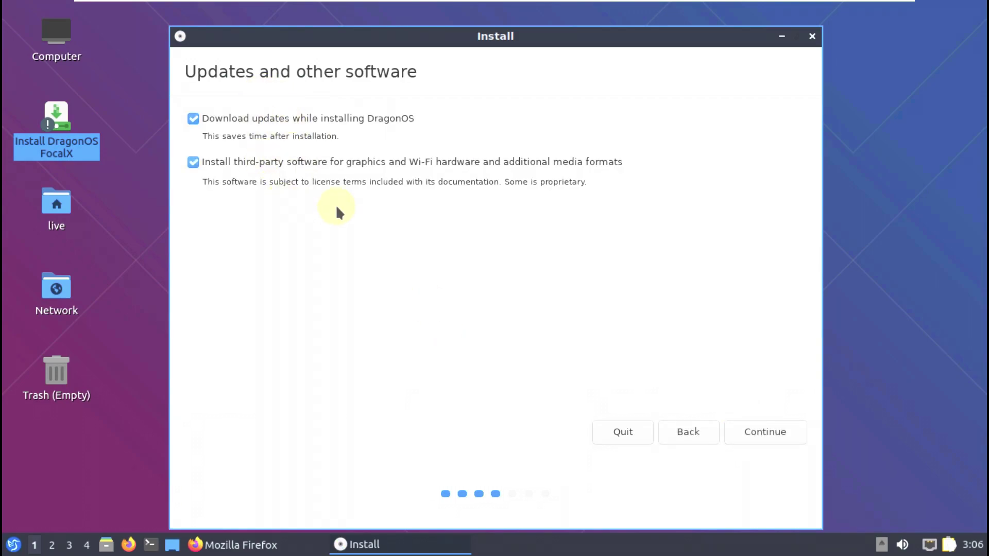
click(755, 423)
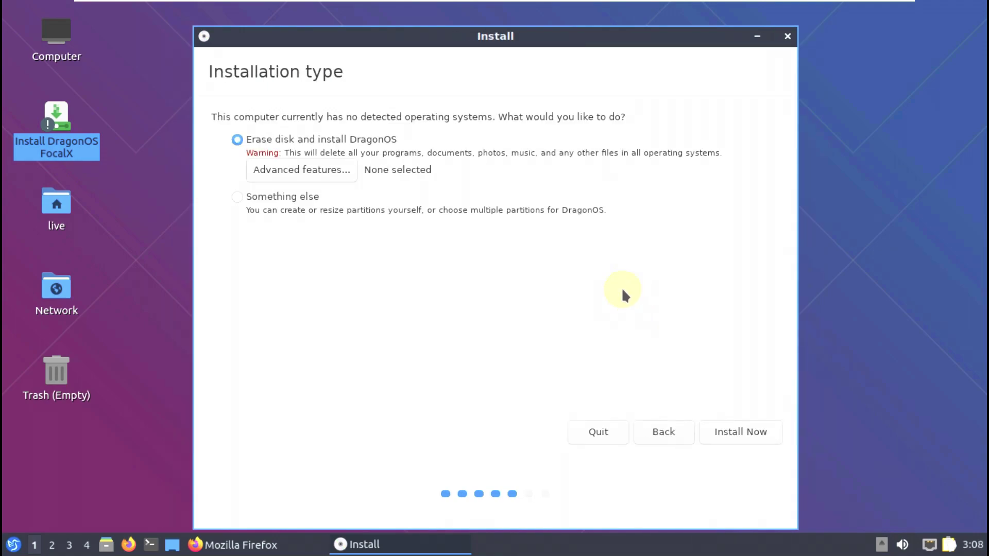
- Examine the installation types and their advanced features without starting the installation, and quit the installer
click(335, 168)
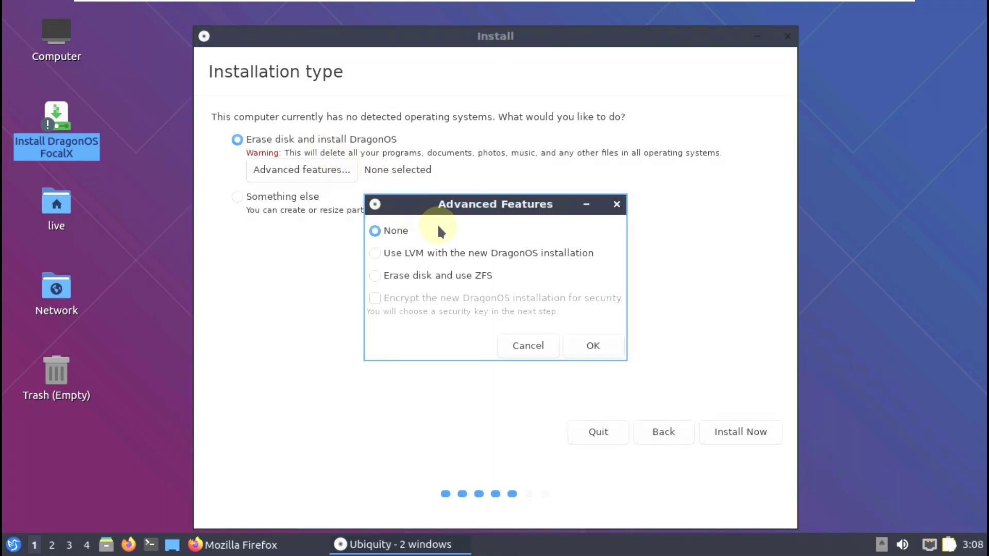
click(531, 346)
click(286, 199)
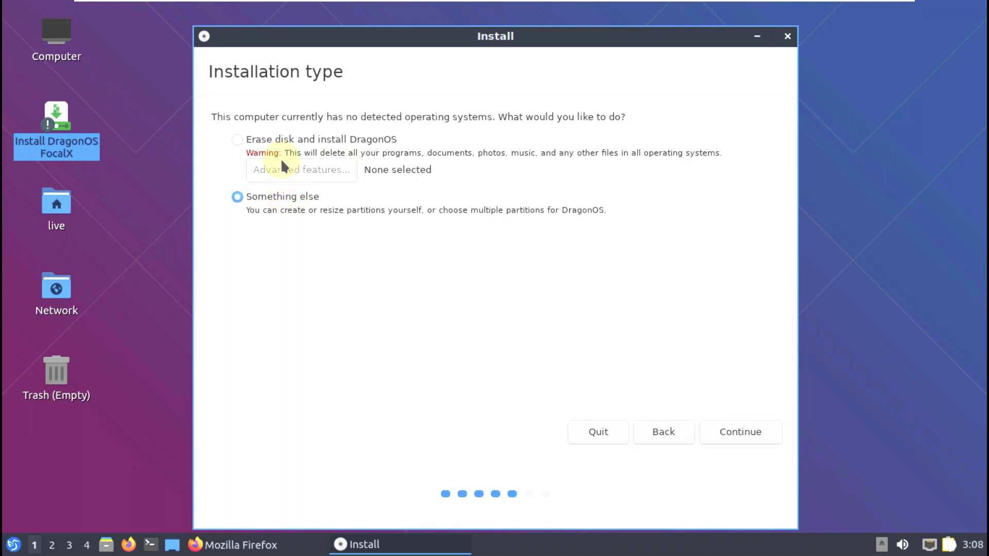
click(272, 138)
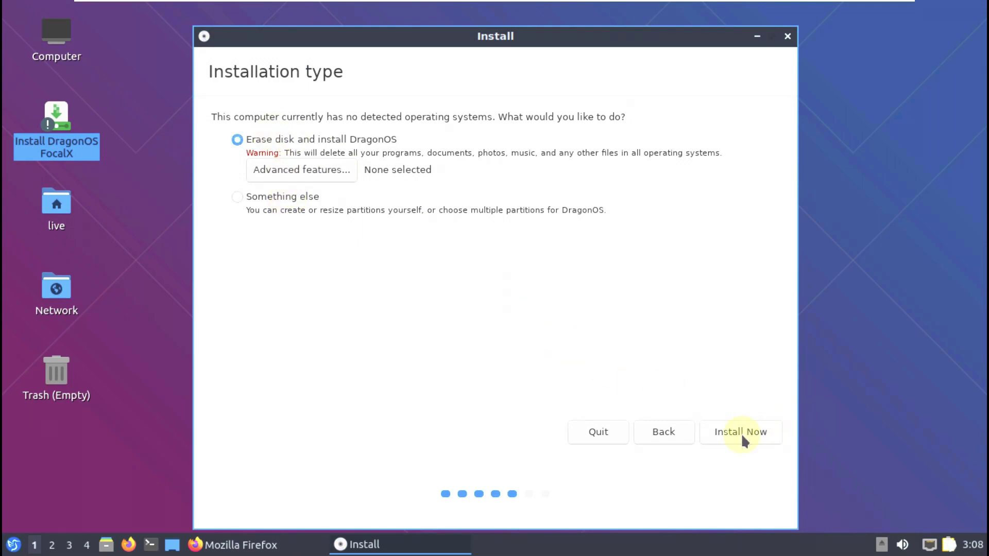
click(787, 36)
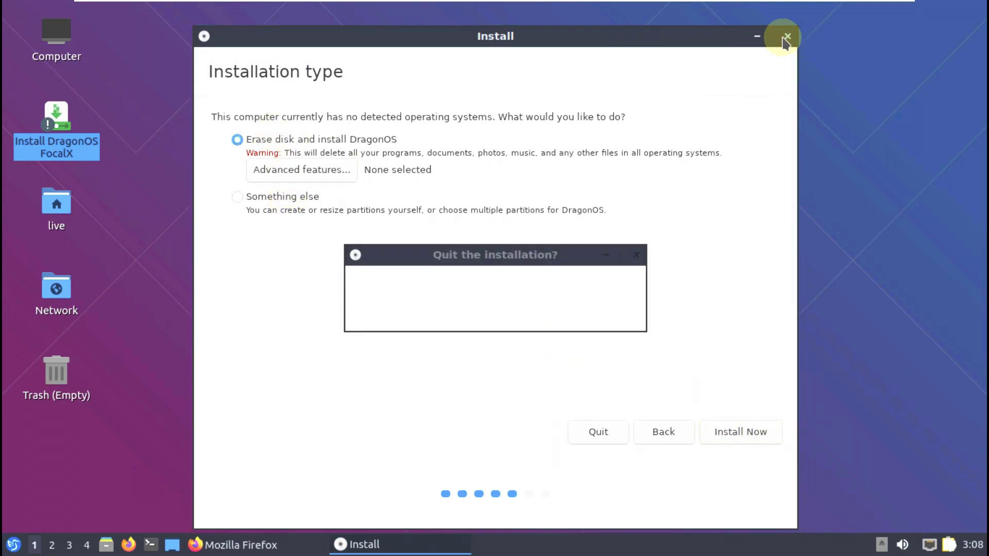
click(611, 318)
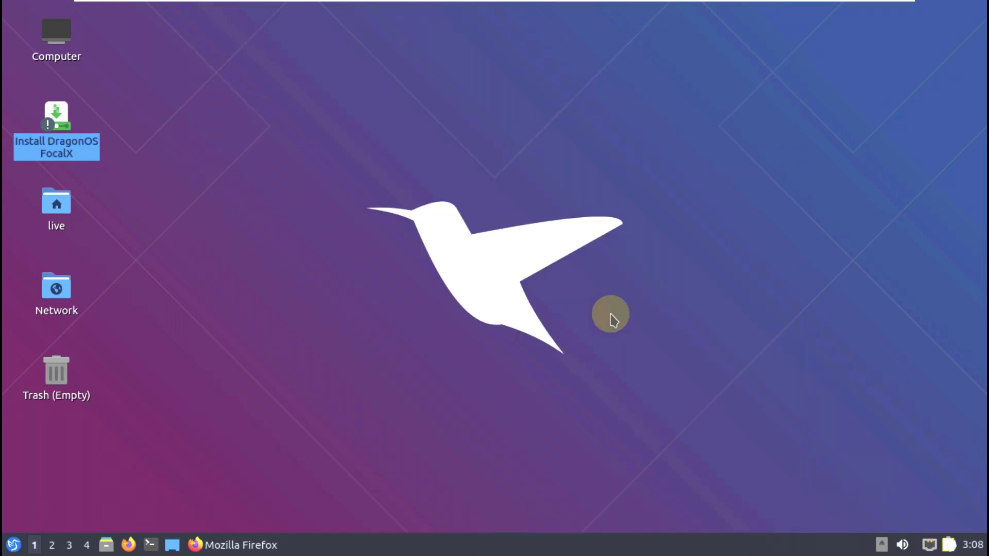
- Open the Computer location in the file manager, view the file manager's version information, and close it
right_click(68, 49)
click(294, 183)
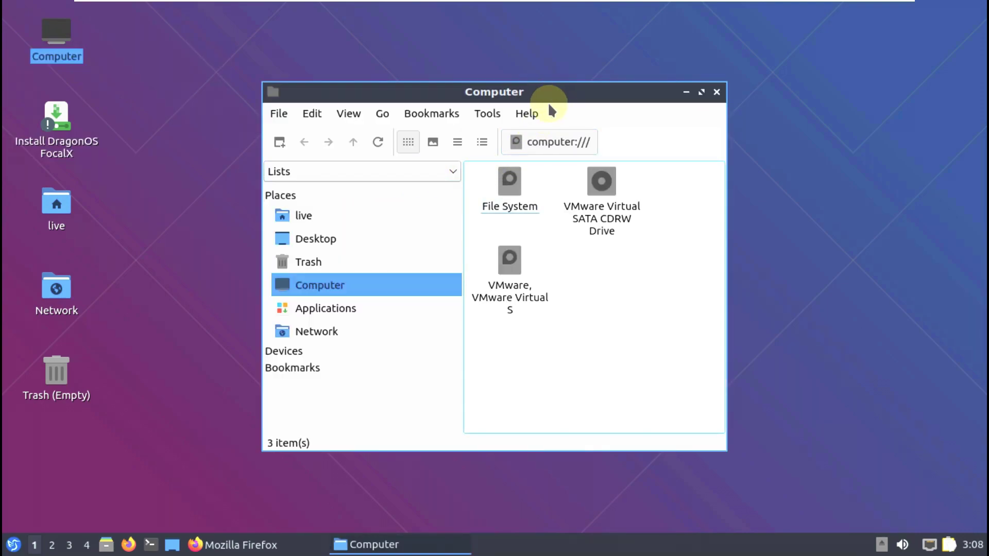
click(535, 112)
click(533, 137)
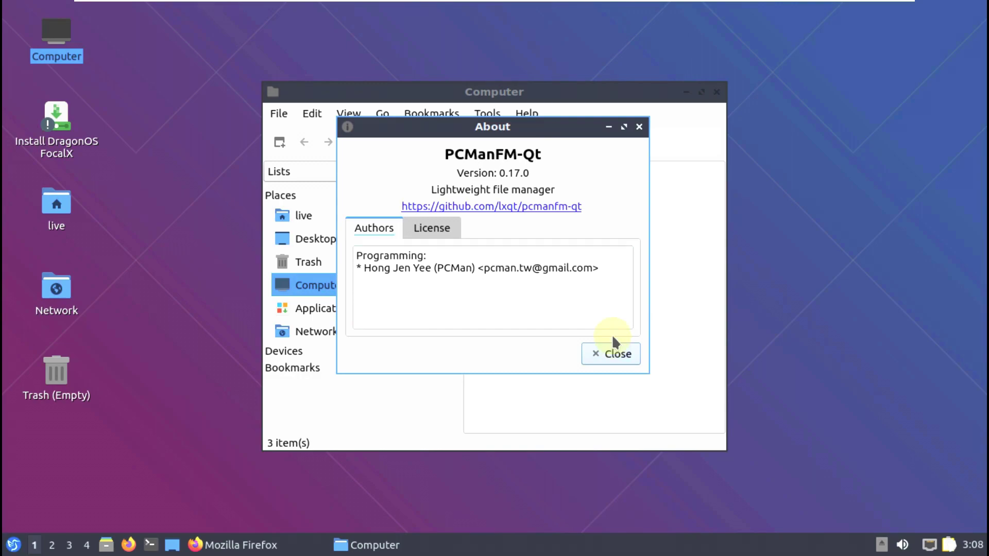
click(625, 342)
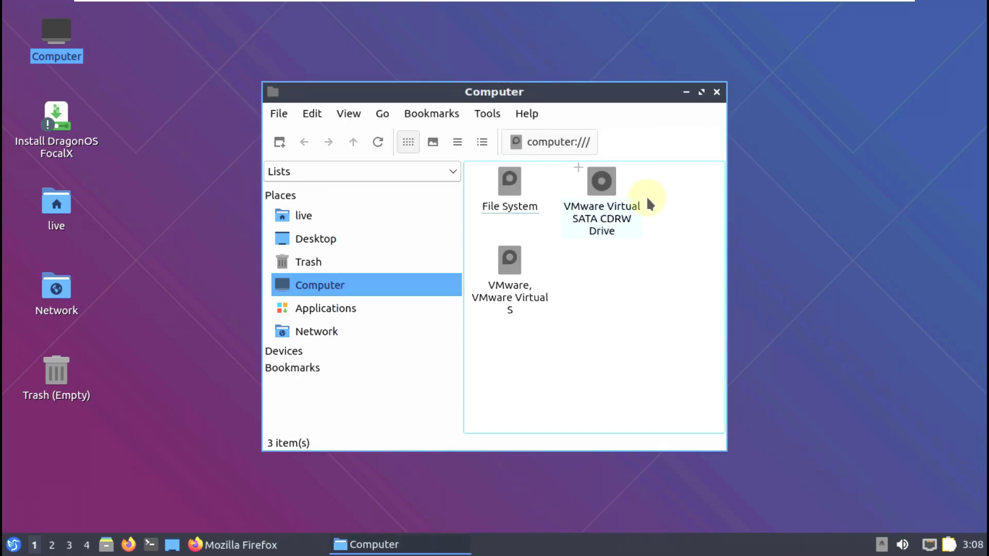
click(717, 92)
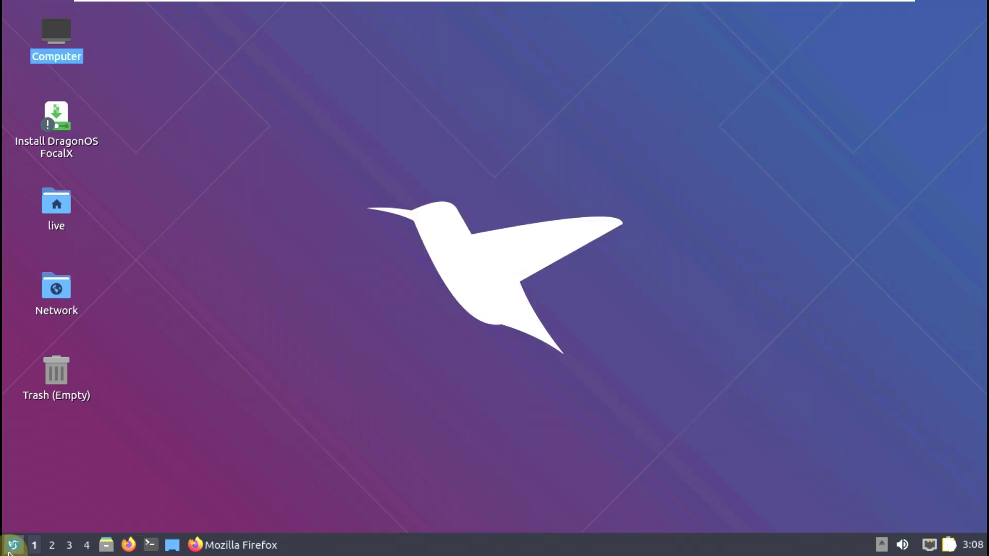
- Open the FeatherPad text editor, view its version information, and close it
click(14, 544)
mouse_move(70, 229)
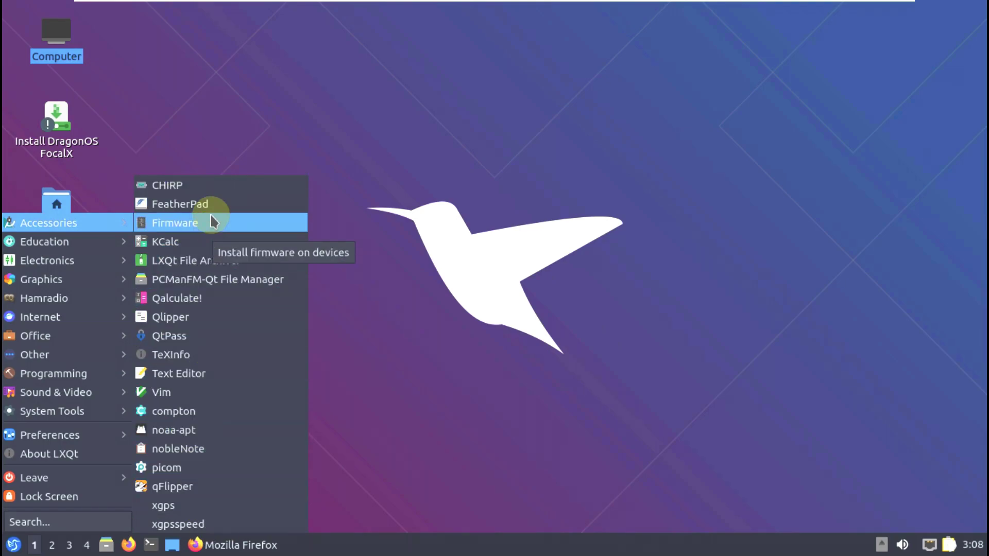
click(219, 204)
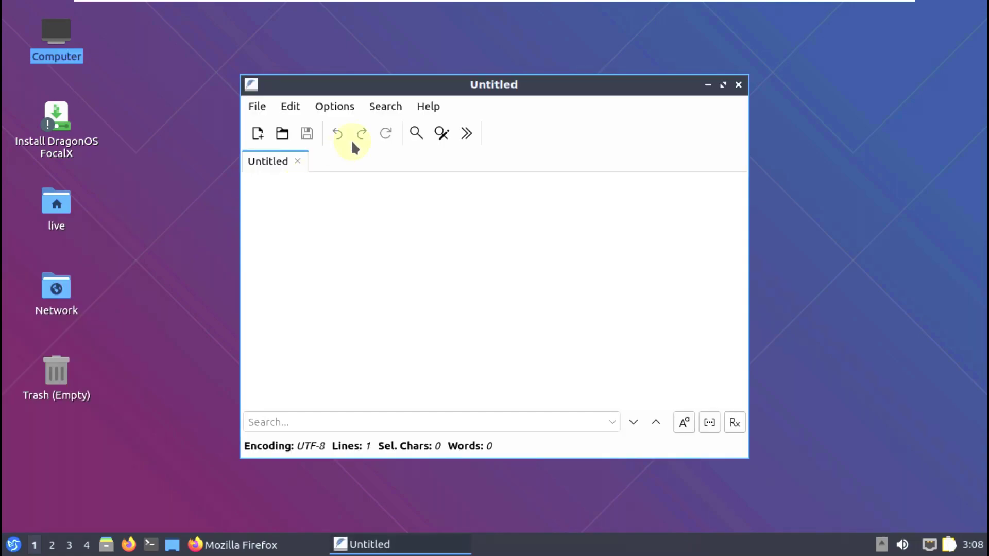
click(428, 106)
click(437, 147)
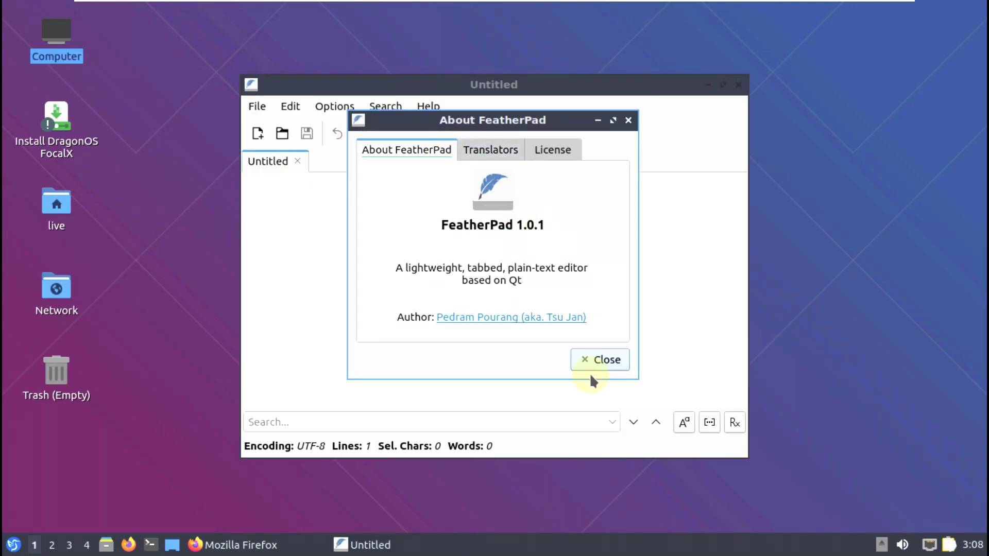
click(587, 359)
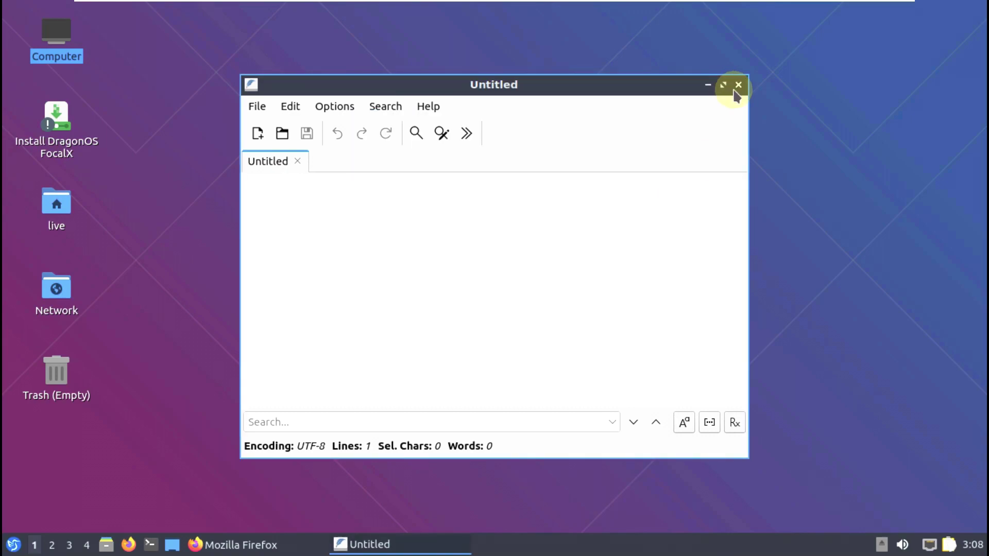
click(738, 84)
- Browse the Education, Electronics and Graphics application categories, open the LXImage viewer, view its version information, and close it
click(6, 550)
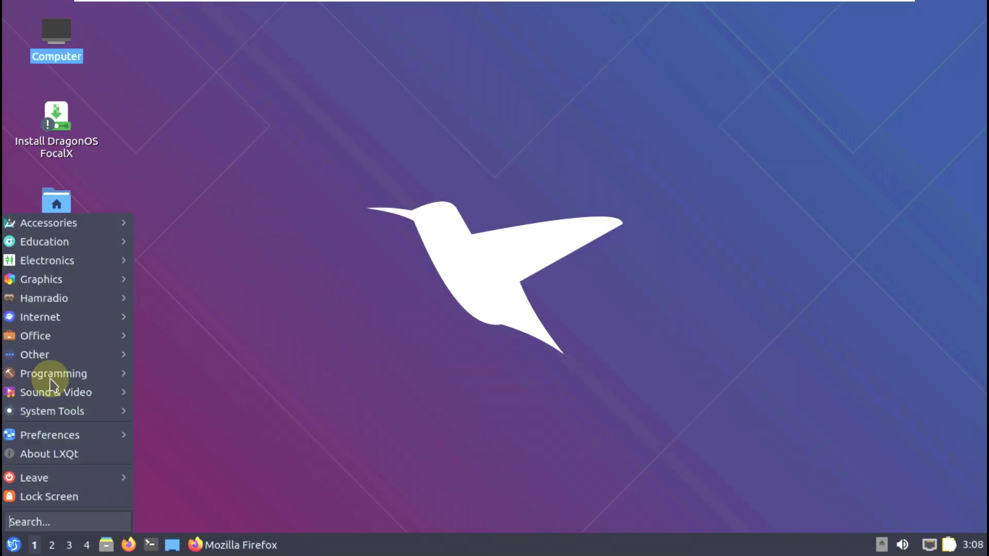
mouse_move(48, 223)
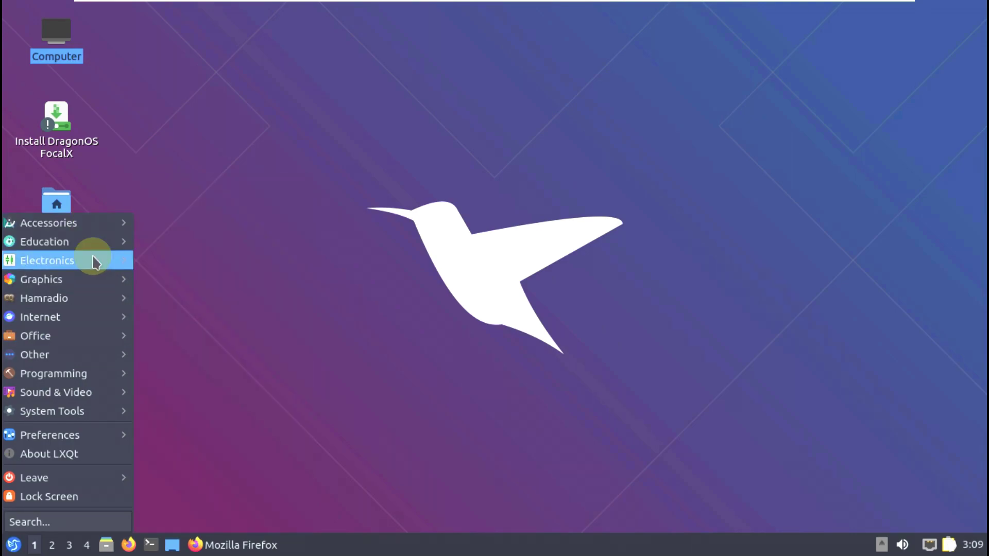
mouse_move(92, 241)
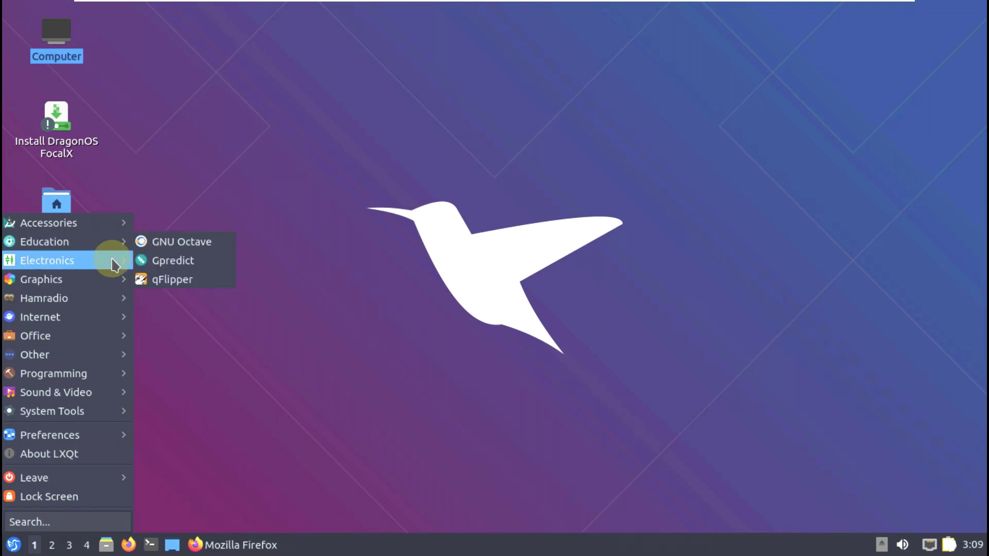
mouse_move(110, 278)
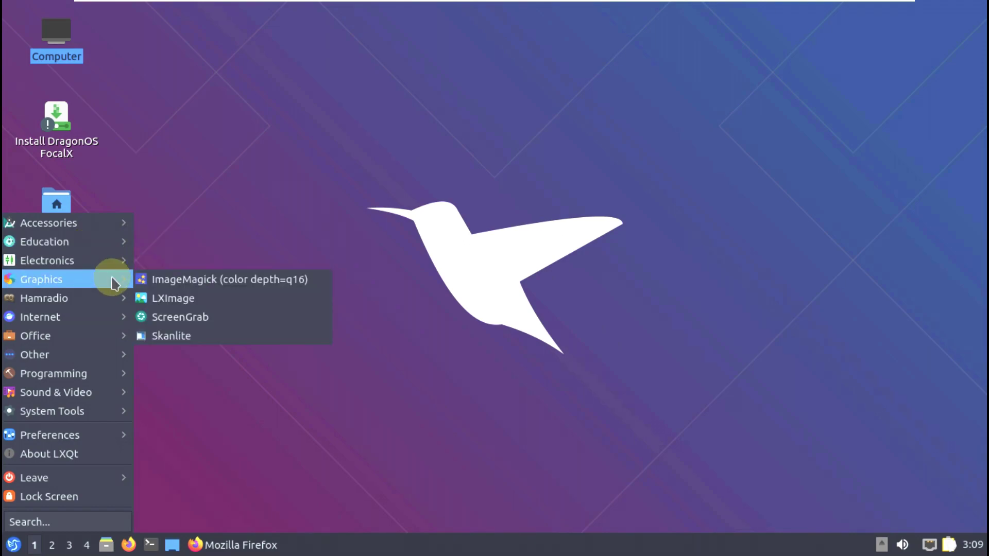
click(181, 294)
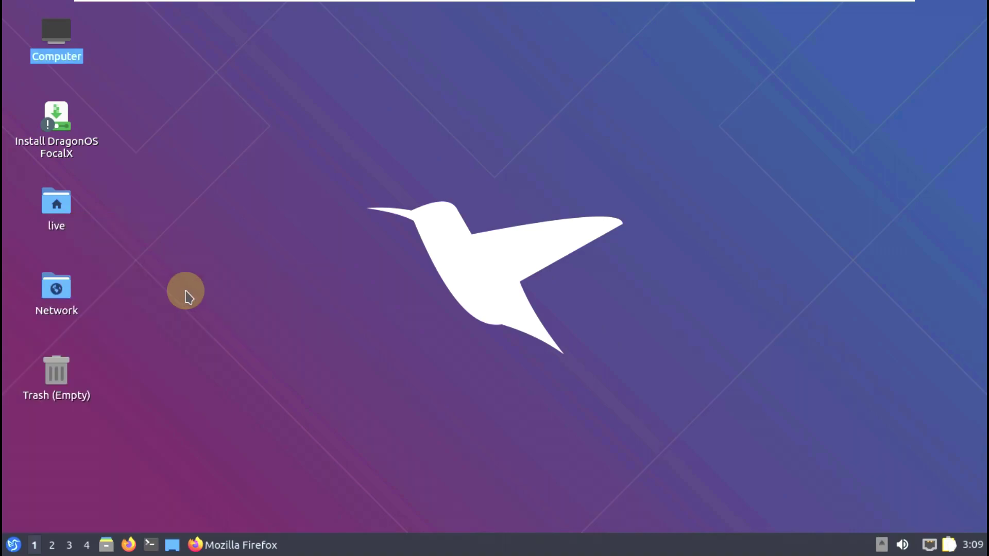
click(425, 113)
click(427, 134)
click(595, 301)
click(716, 91)
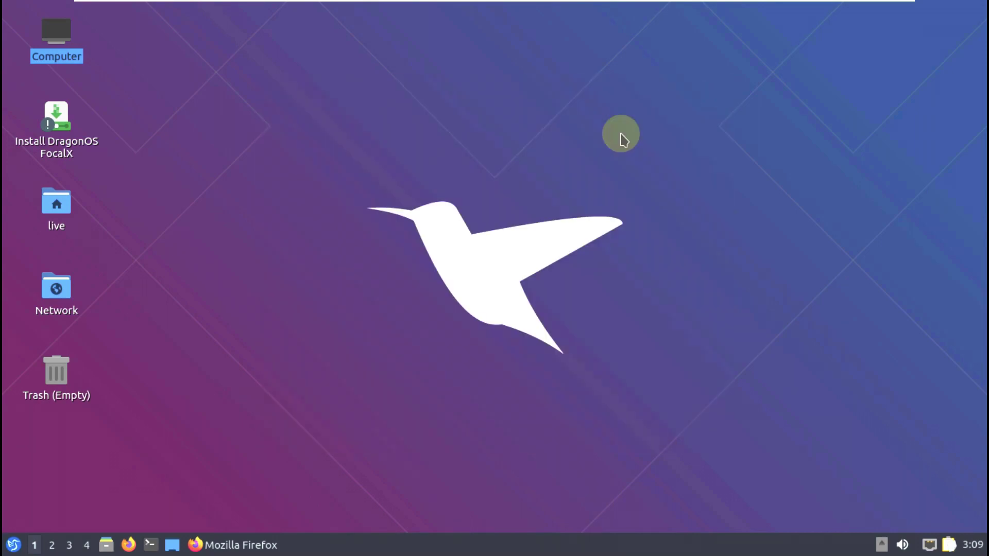
- Browse the Preferences and System Tools applications, open Muon Package Manager, and view its version information
click(14, 545)
mouse_move(53, 435)
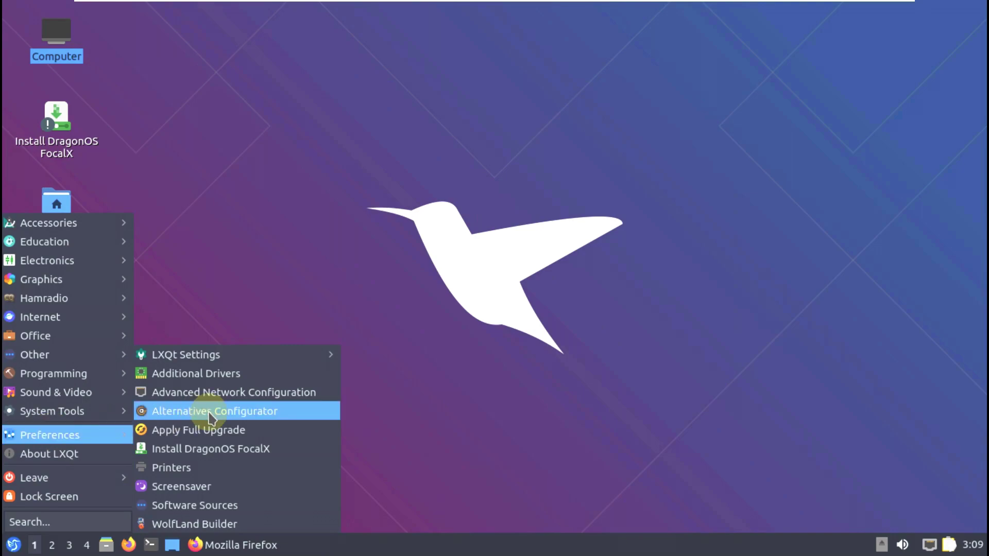
mouse_move(216, 362)
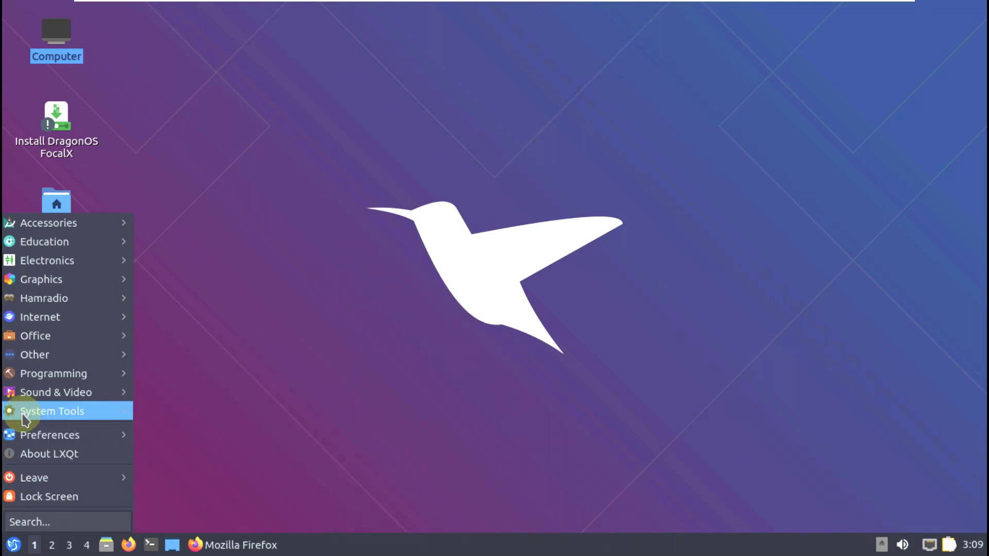
mouse_move(45, 410)
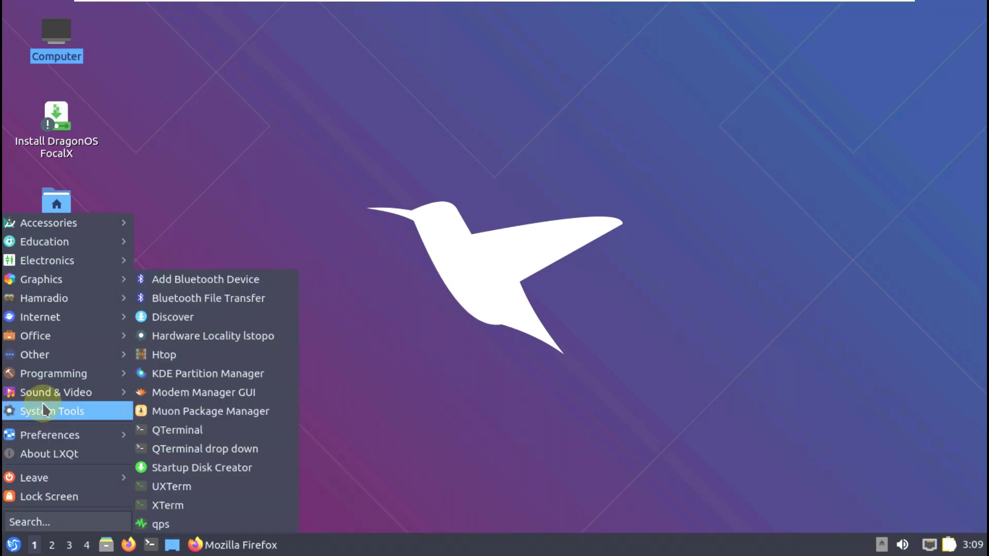
click(229, 412)
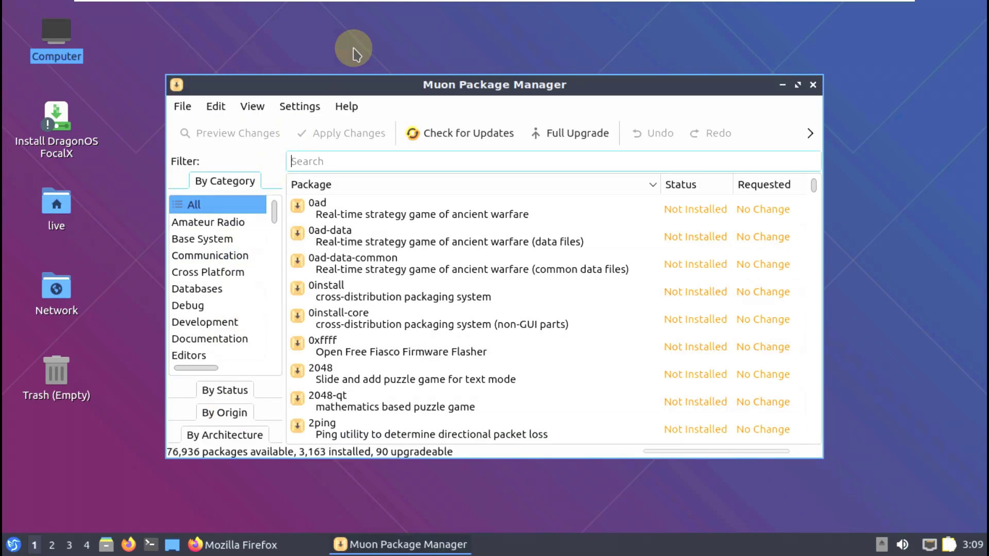
click(350, 106)
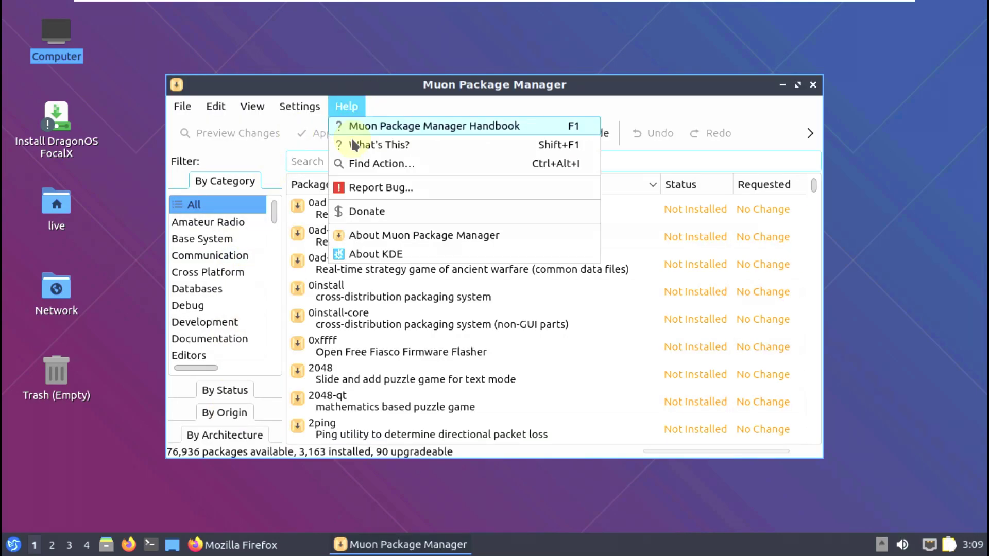
click(353, 236)
click(602, 331)
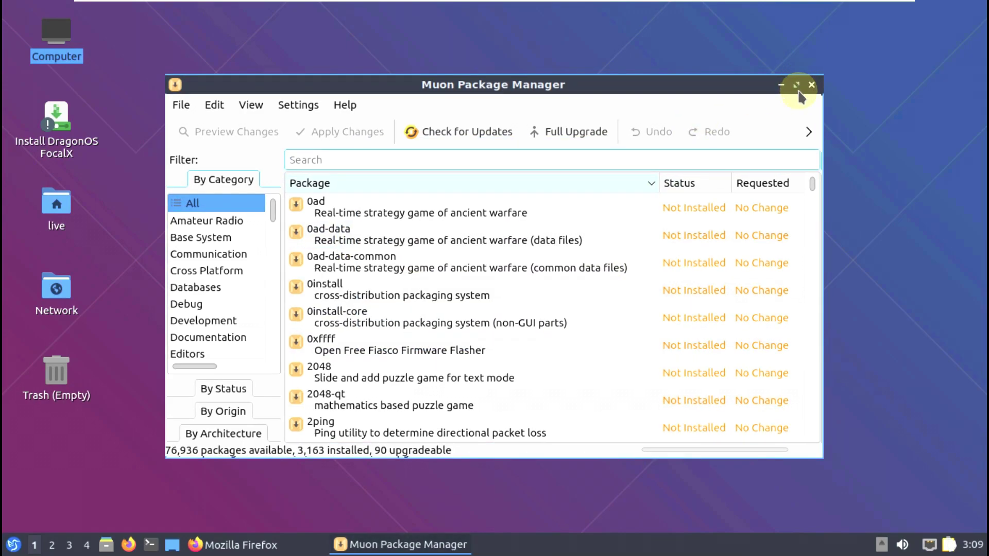
- Maximize Muon Package Manager, look through the full package list down to its end, and close the program
click(800, 87)
scroll(617, 234, down, 15)
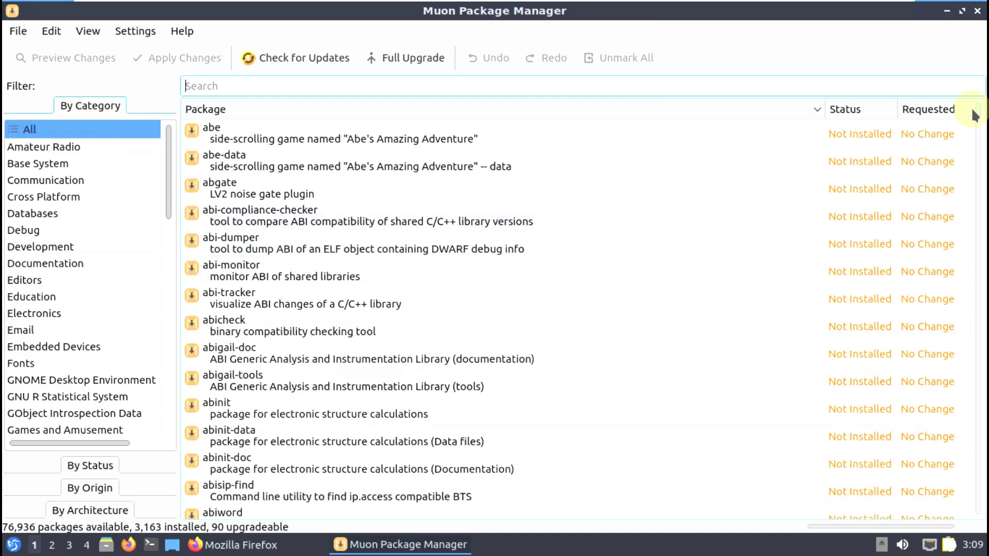
drag(977, 110, 978, 121)
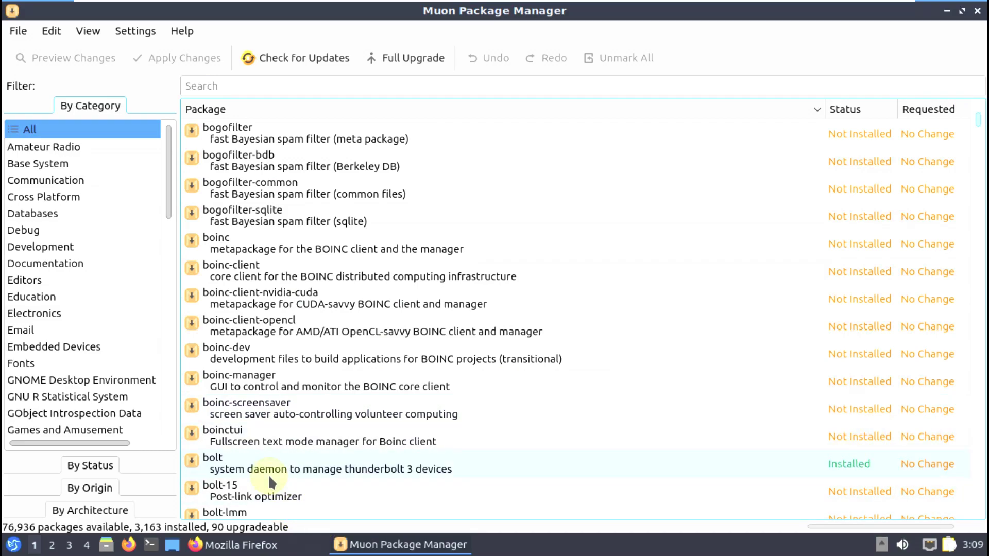
drag(969, 135, 979, 521)
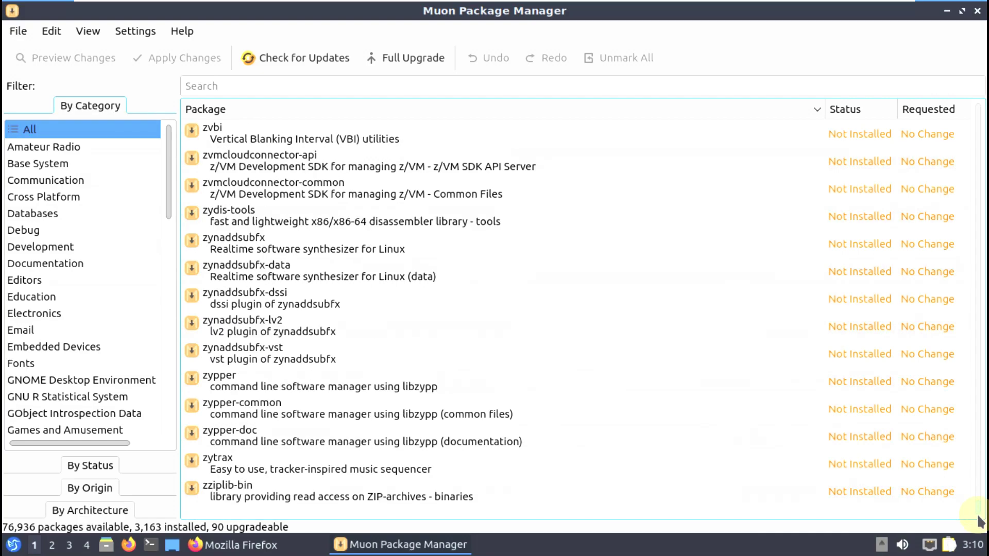
click(977, 10)
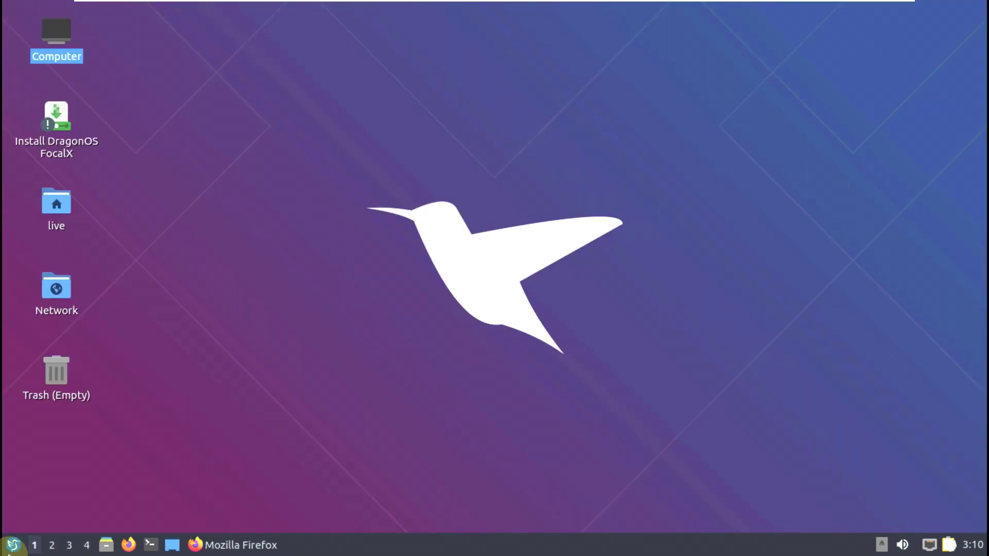
- Open KDE Partition Manager, view its version information, and dismiss the information window
click(14, 545)
mouse_move(62, 443)
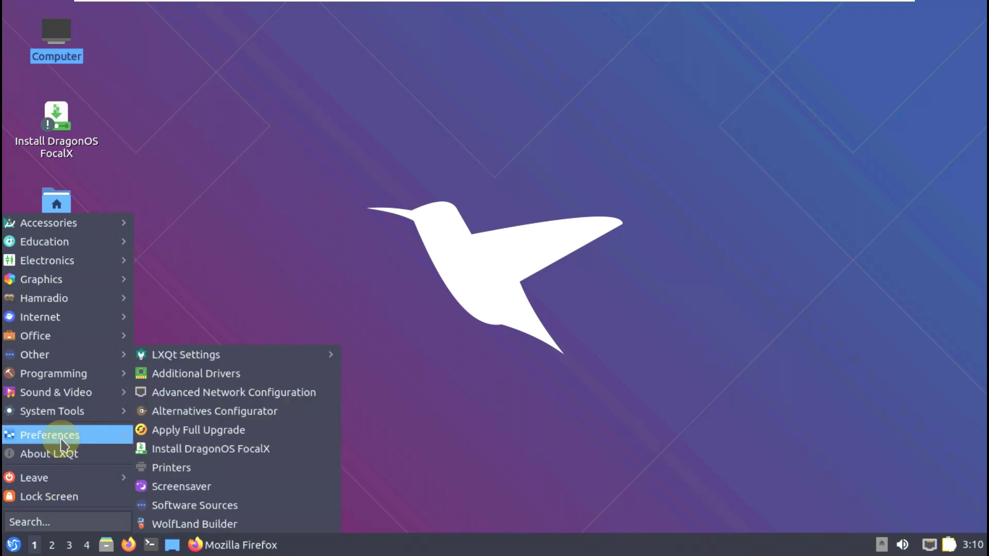
mouse_move(62, 412)
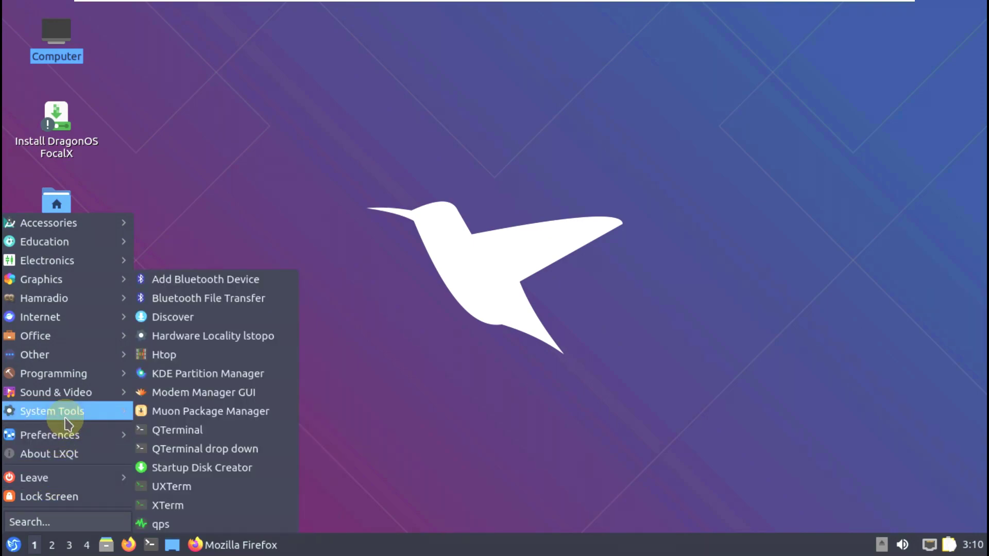
click(199, 380)
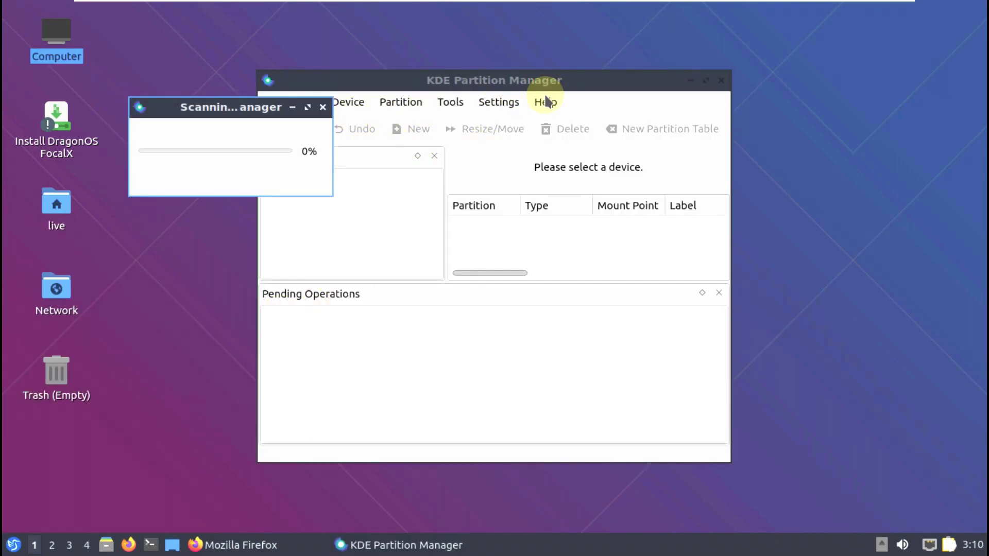
click(546, 102)
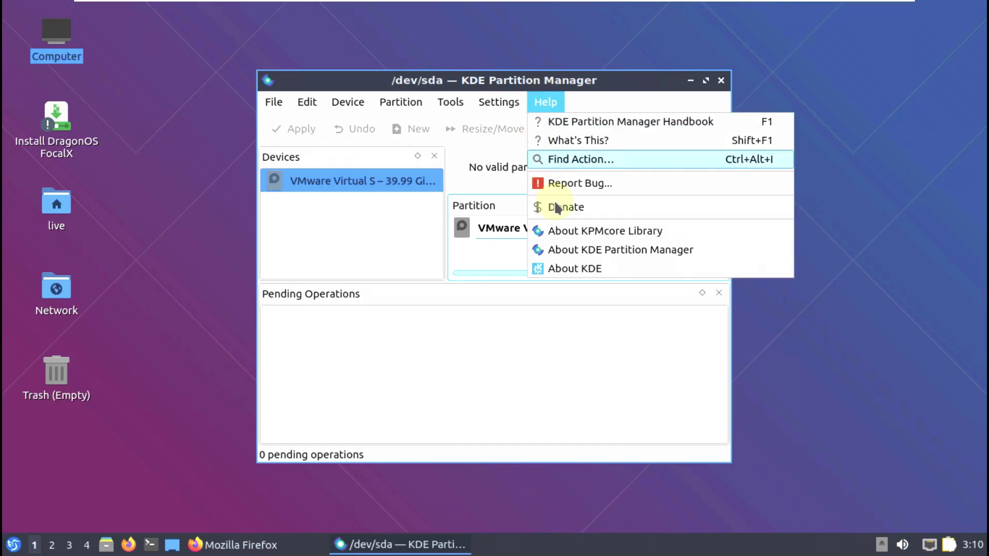
click(571, 251)
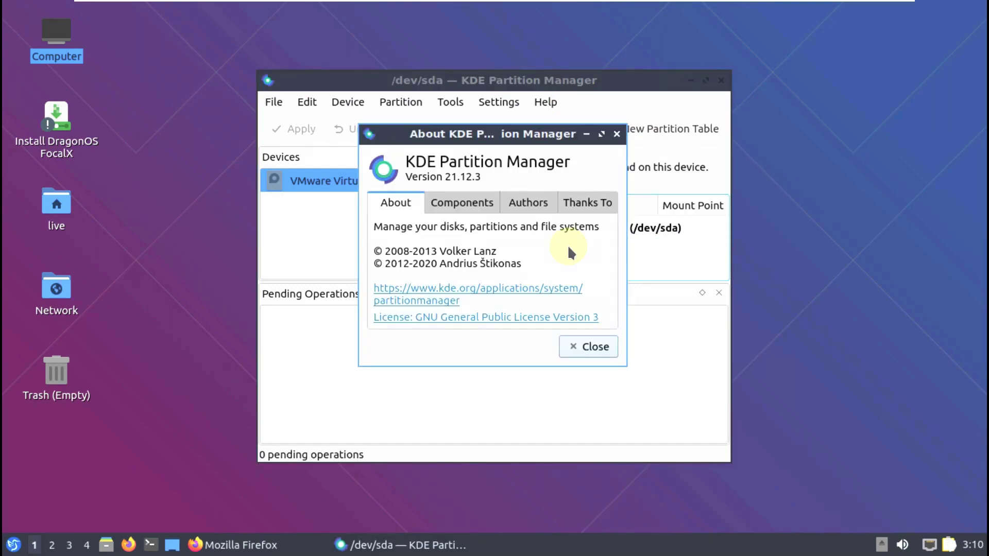
click(616, 134)
- View the KPMcore library information in KDE Partition Manager, and close the program
click(546, 101)
click(599, 232)
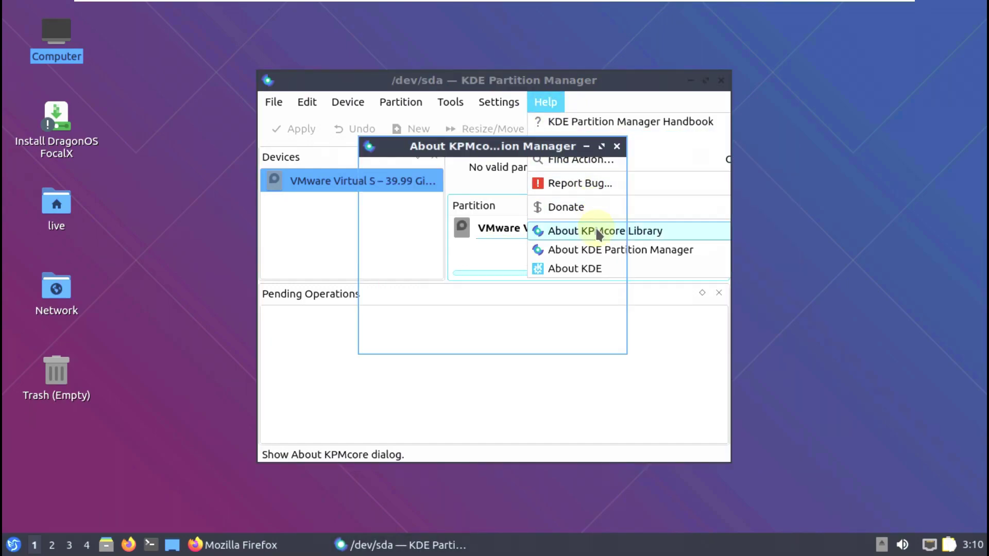
click(617, 147)
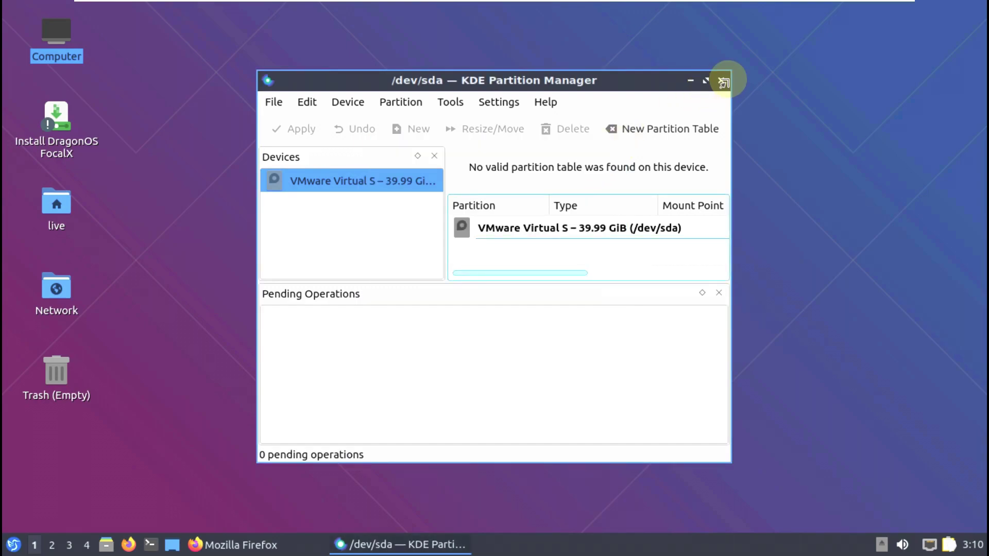
click(721, 81)
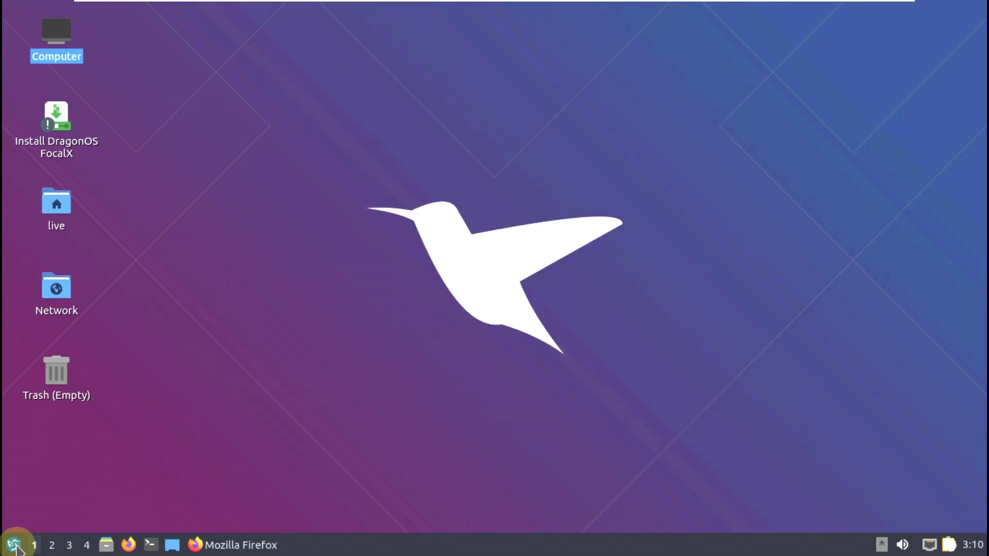
- Open Startup Disk Creator, look over its source image and target disk options, and quit without making a disk
click(14, 545)
click(51, 414)
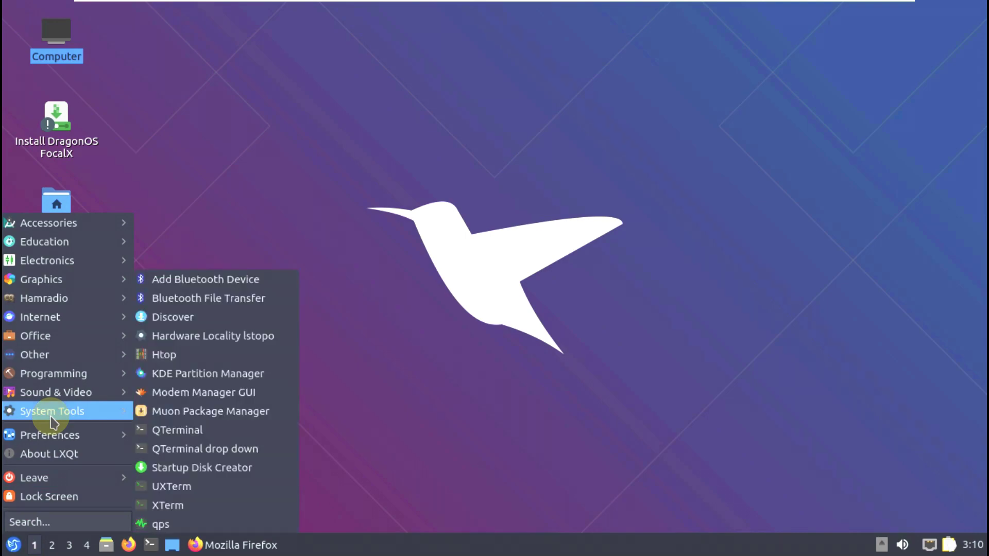
click(229, 469)
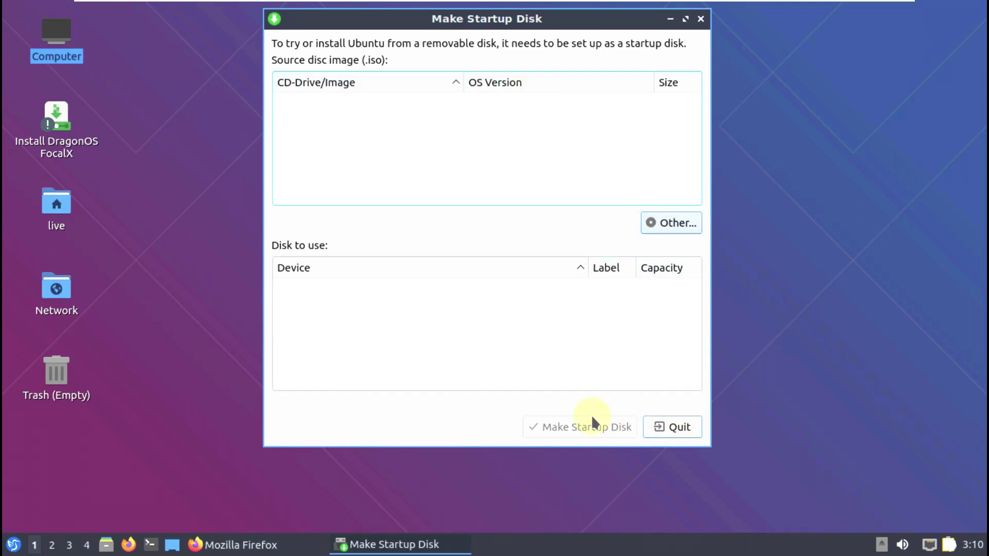
click(649, 426)
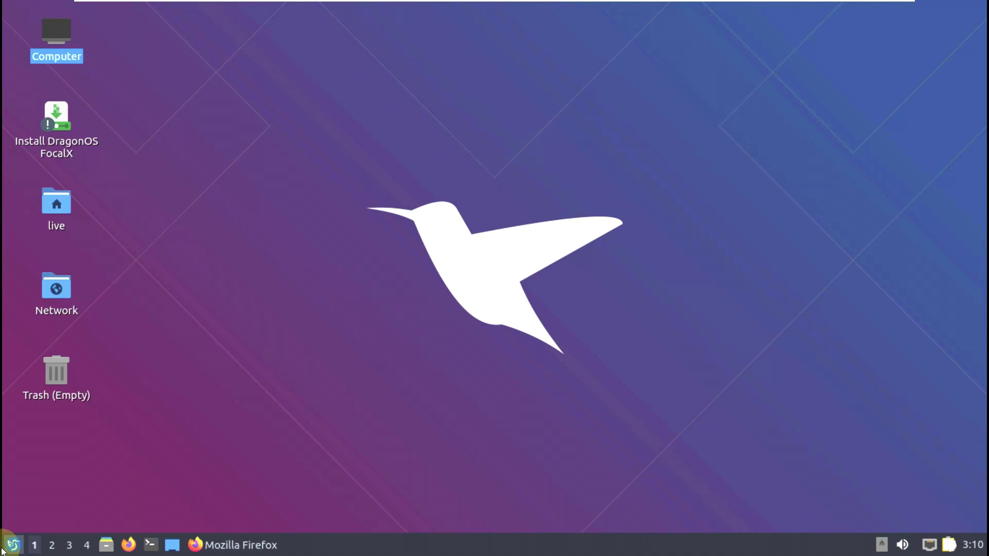
- Open the Add Bluetooth Device assistant from the system tools, and cancel it without pairing a device
click(7, 548)
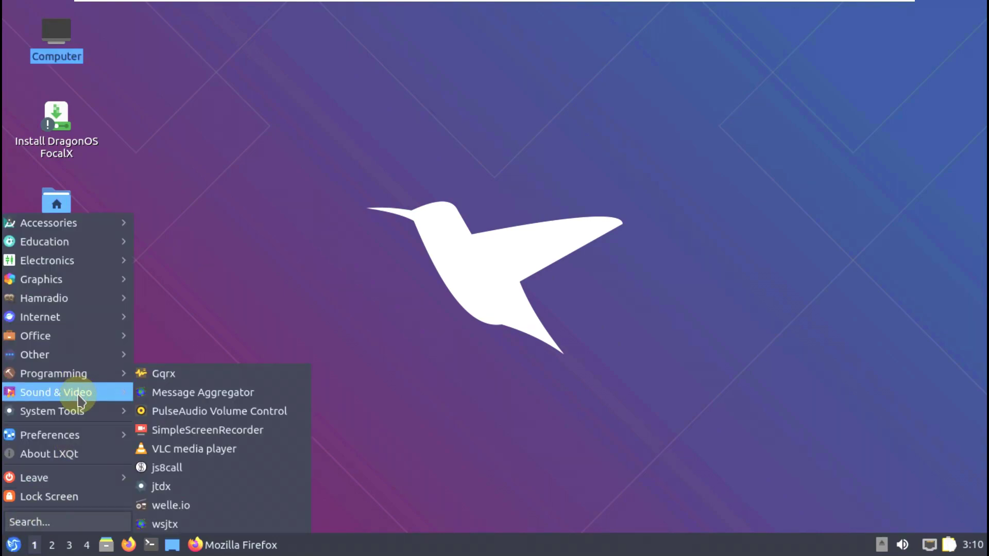
mouse_move(81, 422)
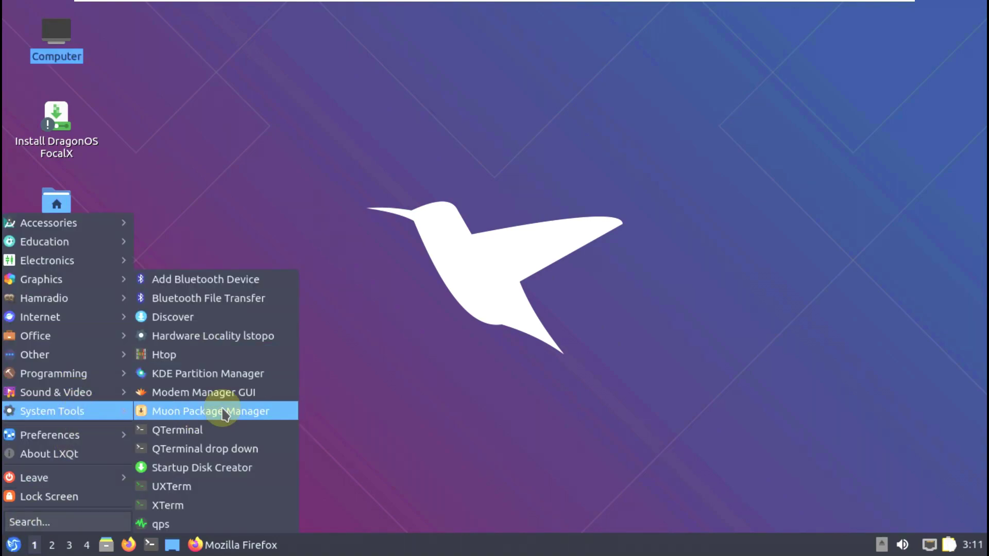
click(198, 286)
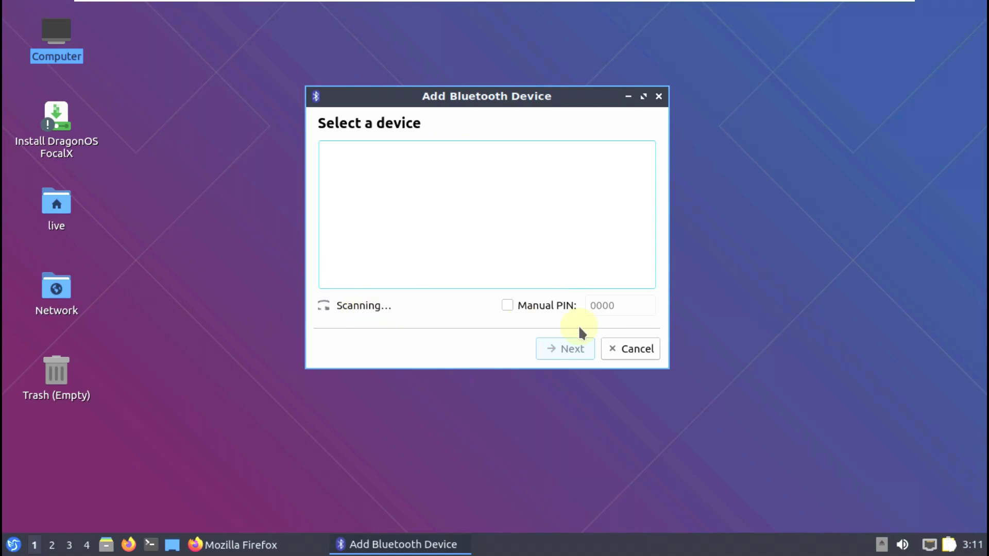
click(603, 352)
- Open the Discover software center, view its version information, and maximize its window
click(12, 544)
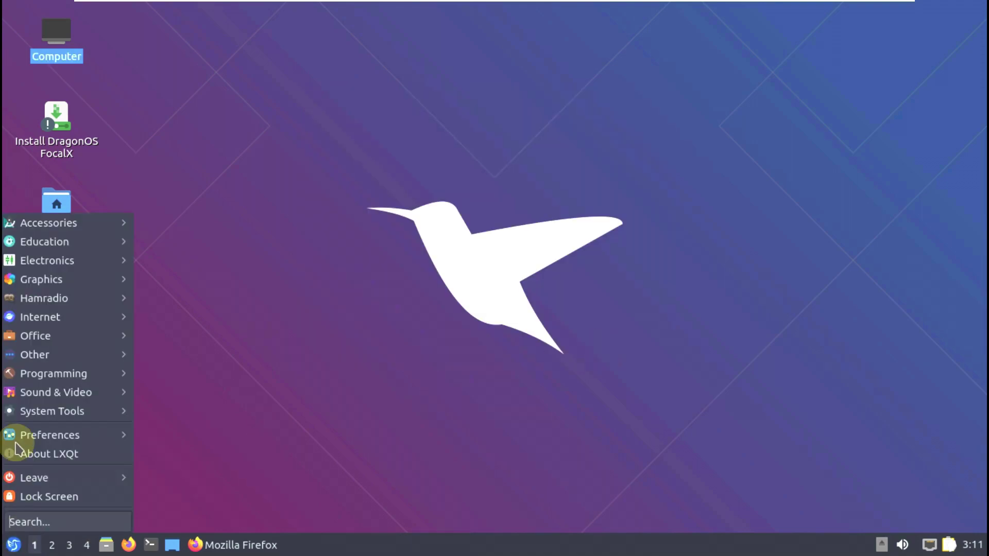
mouse_move(22, 398)
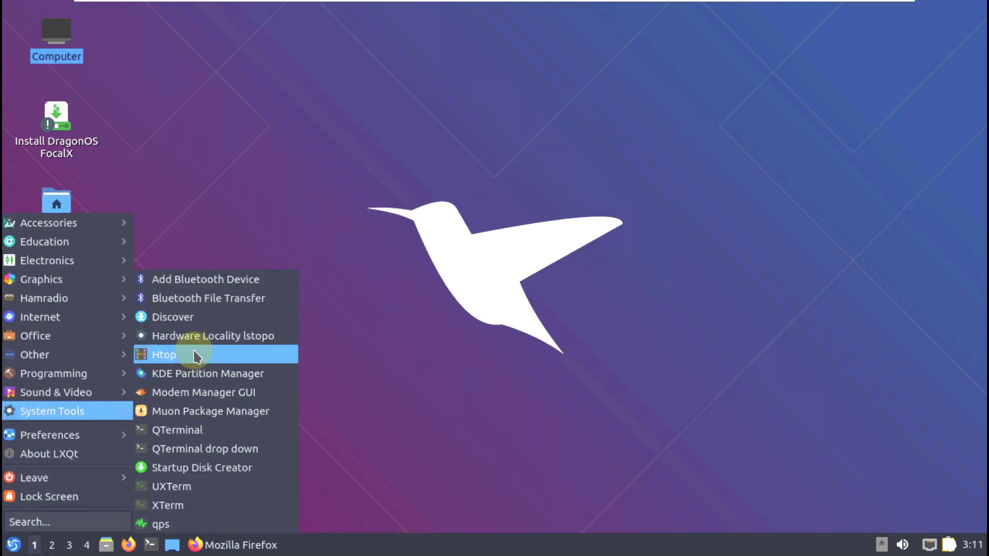
click(184, 324)
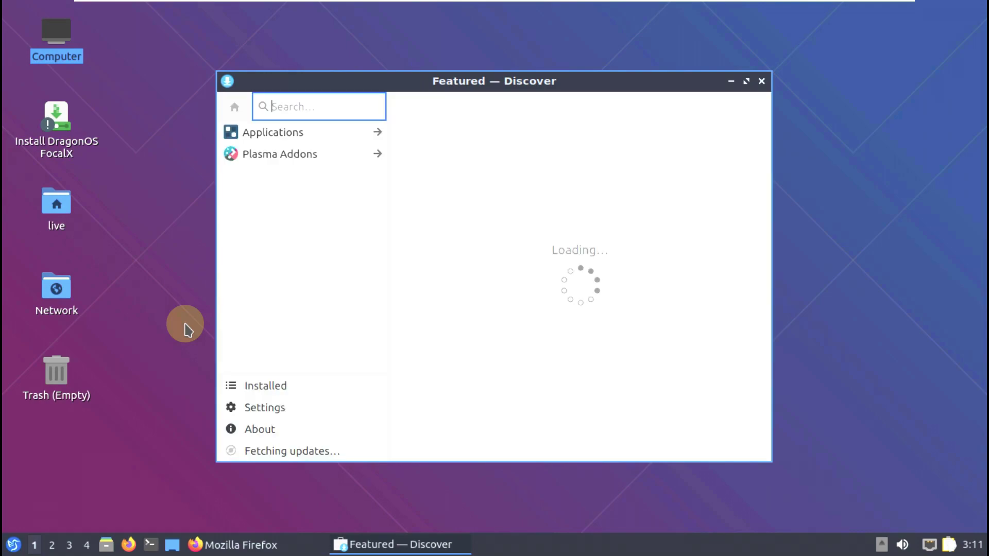
click(267, 430)
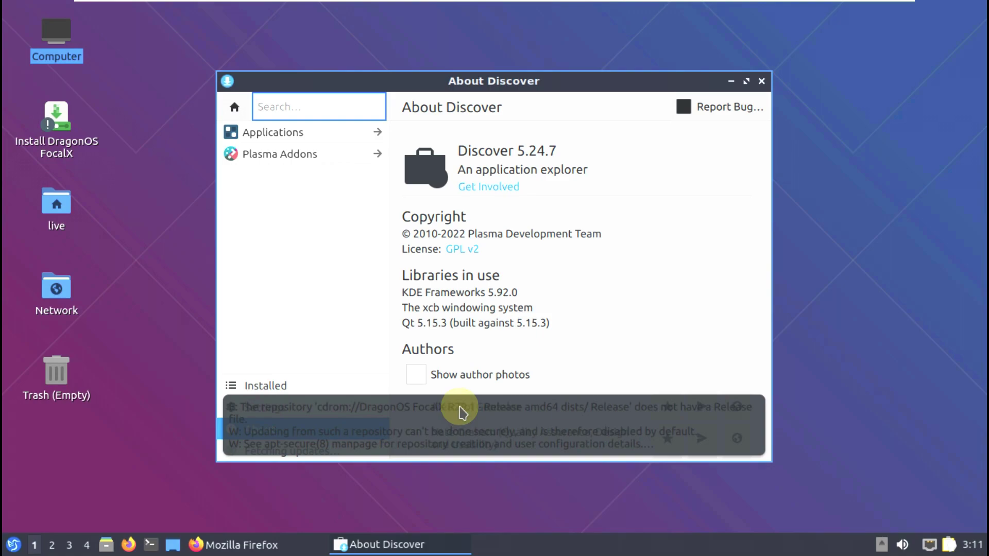
click(742, 81)
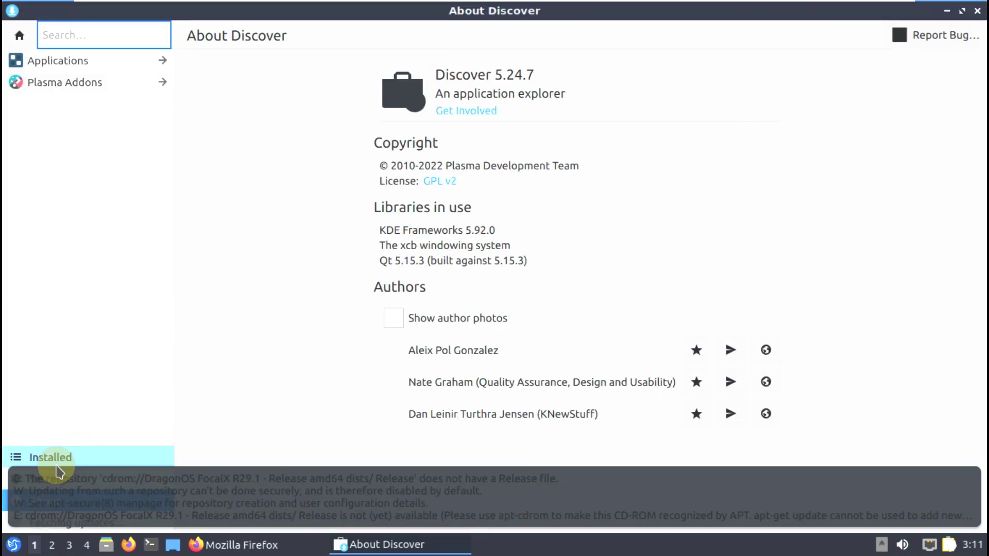
- Open the list of available updates in Discover and look through its applications and system software packages
click(38, 516)
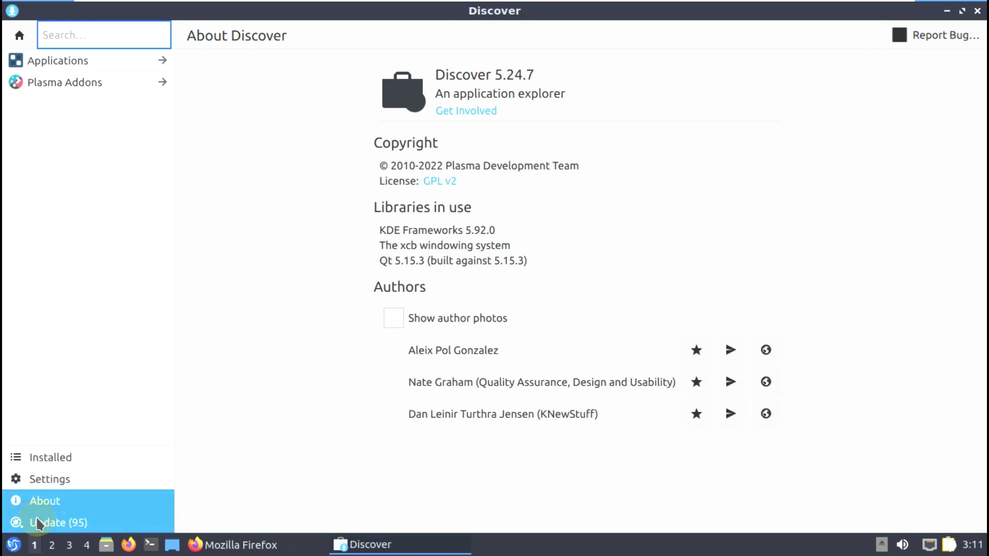
scroll(413, 341, down, 6)
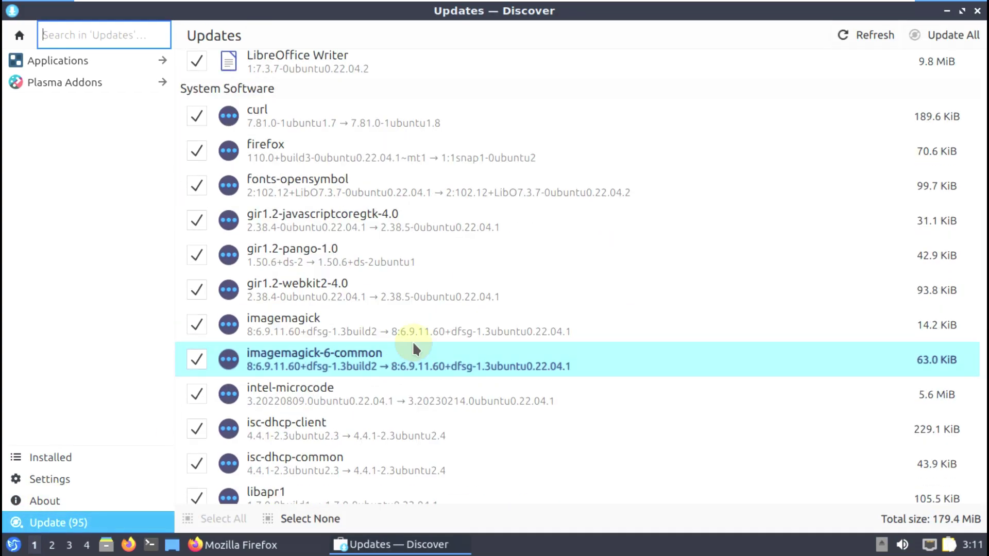
scroll(413, 340, up, 6)
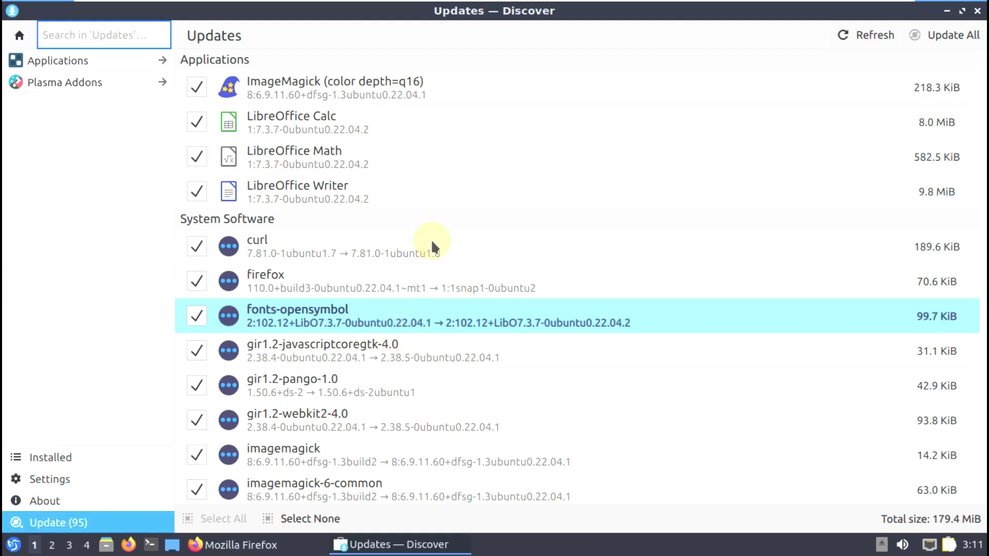
scroll(479, 351, down, 15)
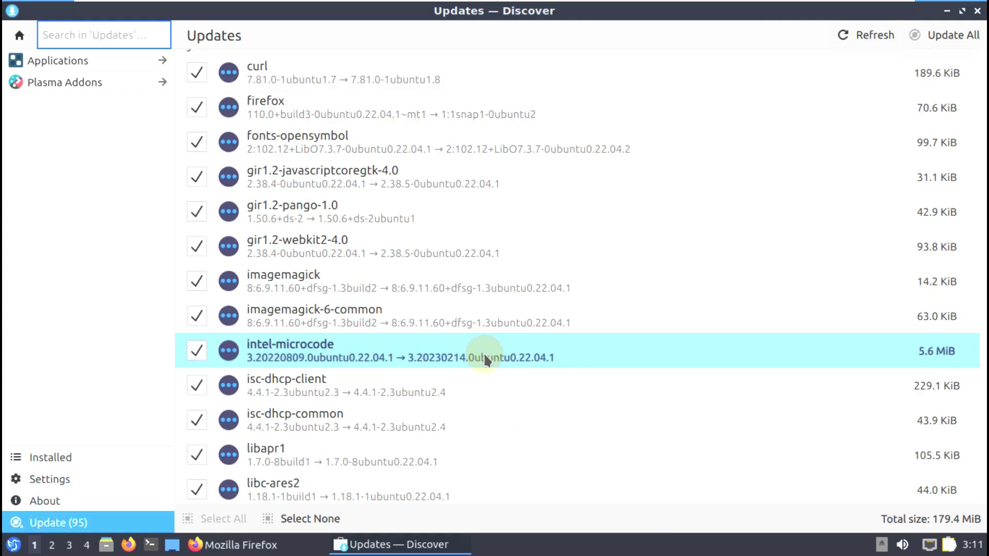
scroll(597, 313, down, 20)
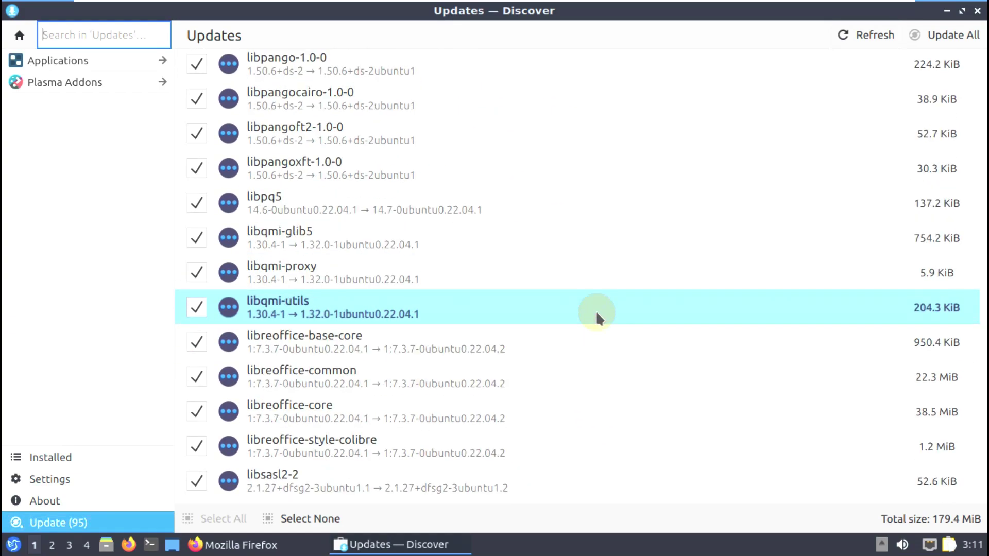
scroll(596, 313, down, 10)
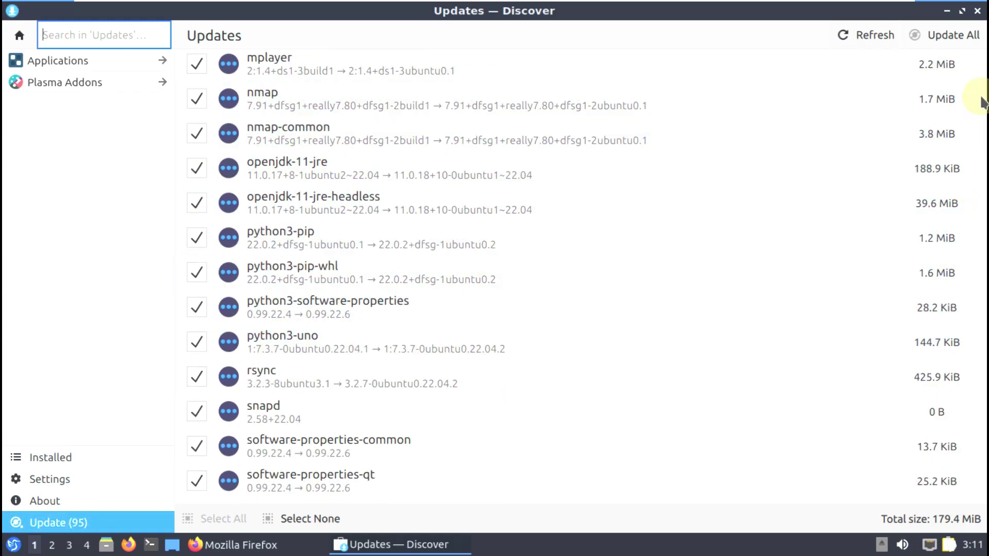
scroll(889, 242, down, 5)
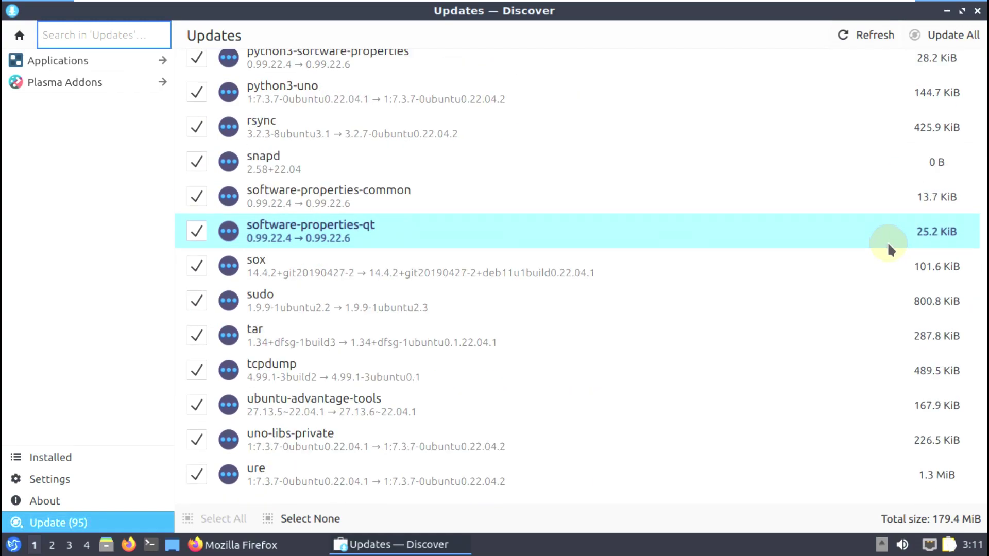
scroll(879, 254, up, 1)
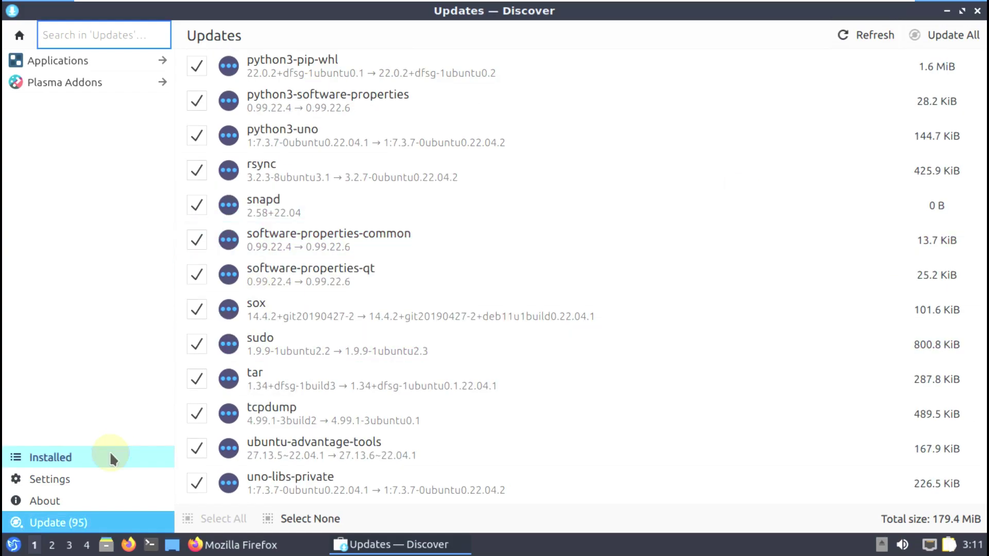
- Revisit Discover's version information, go to its settings, and close the software center
click(74, 495)
click(74, 478)
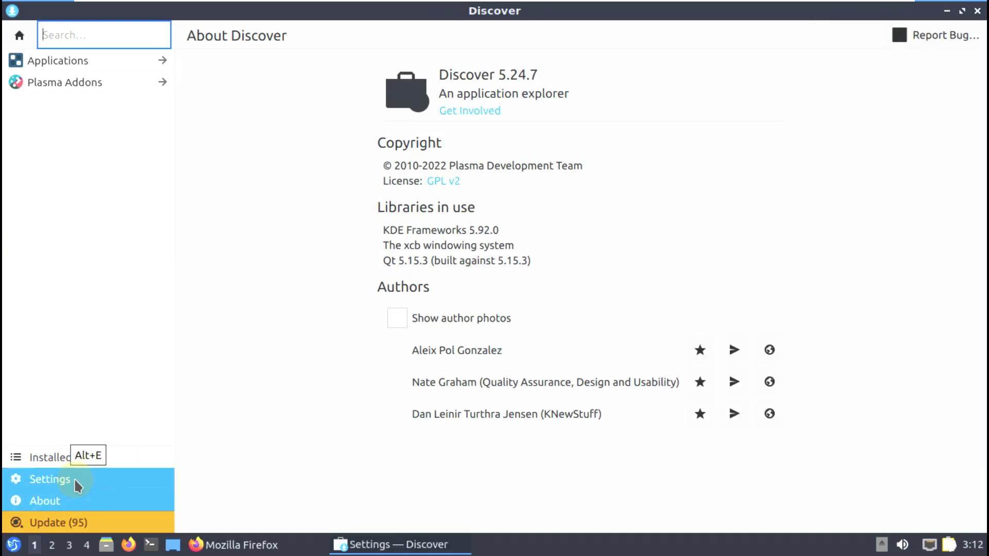
click(977, 11)
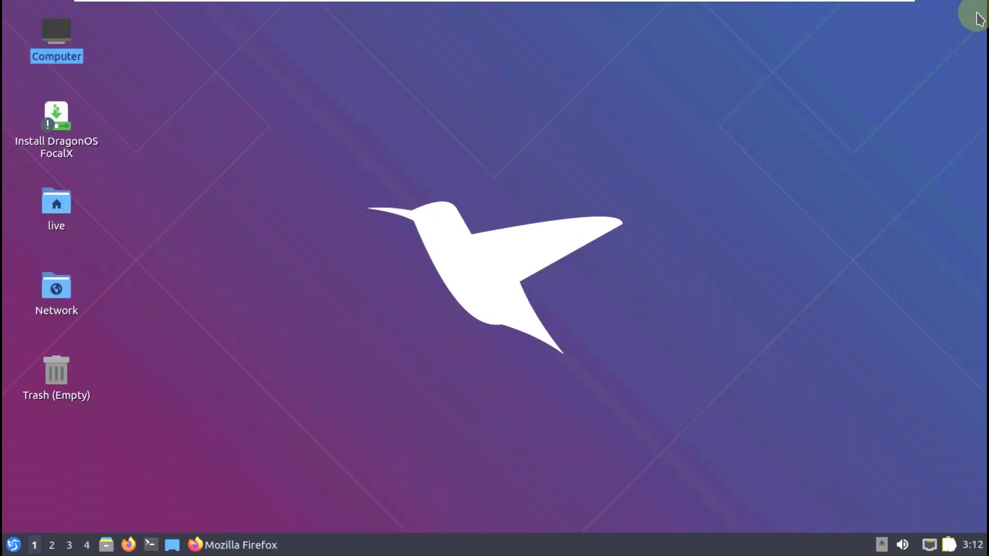
- Launch VLC media player from the sound and video applications and continue past its Privacy and Network Access Policy
click(19, 548)
mouse_move(18, 412)
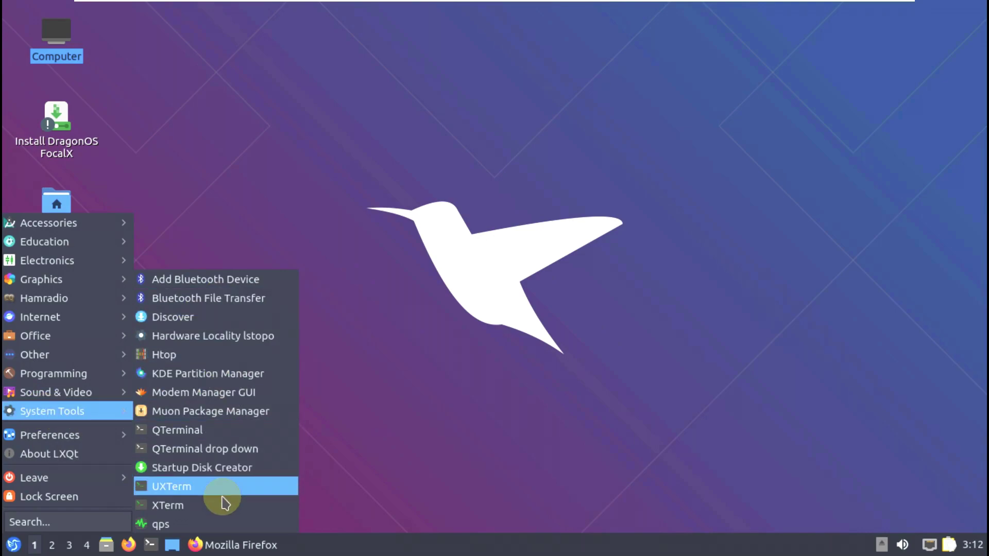
mouse_move(110, 392)
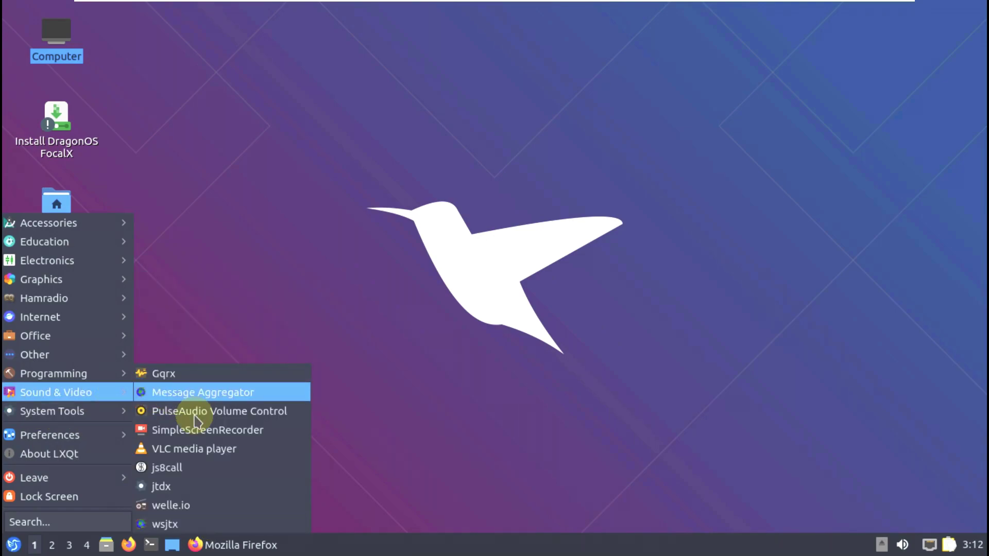
click(198, 455)
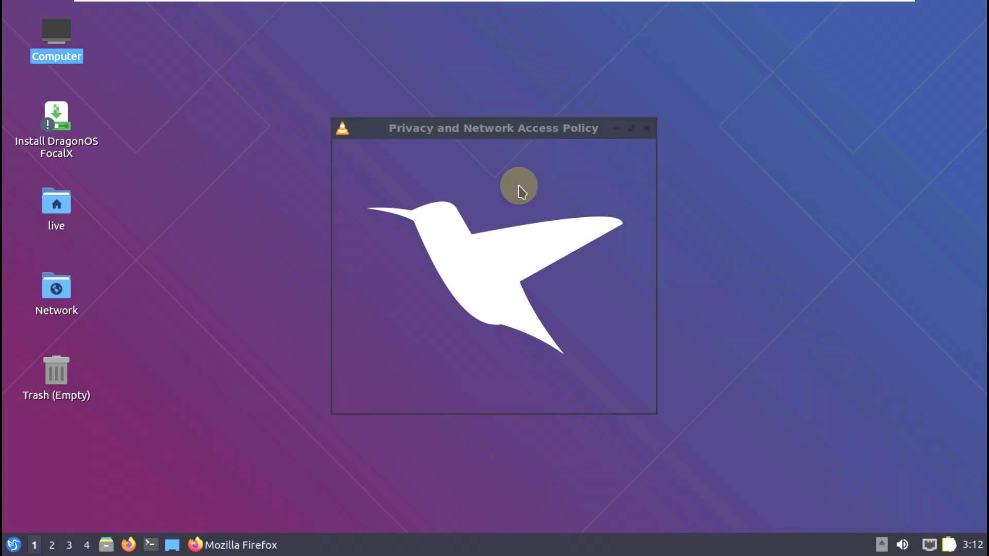
click(606, 395)
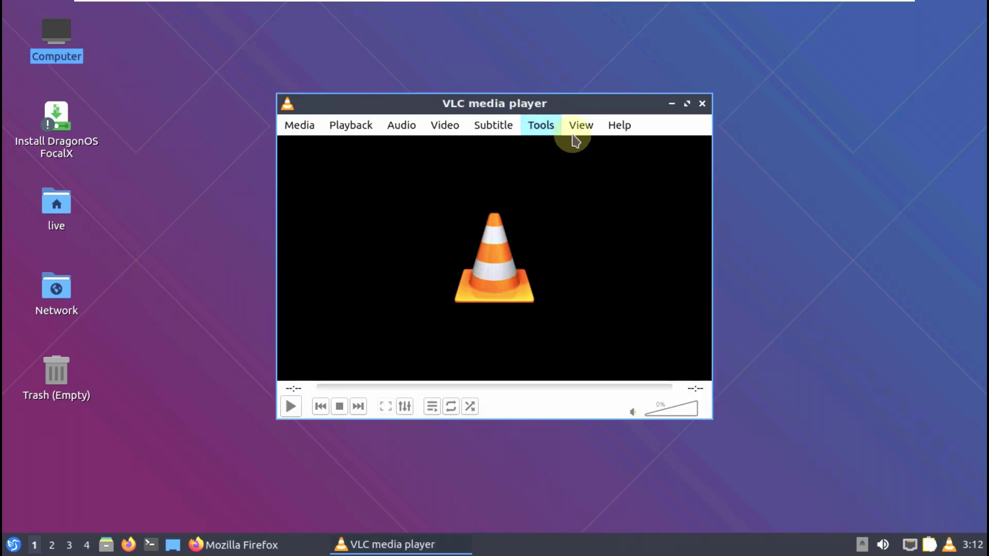
- View the version information of VLC media player and close the player
click(620, 126)
click(630, 166)
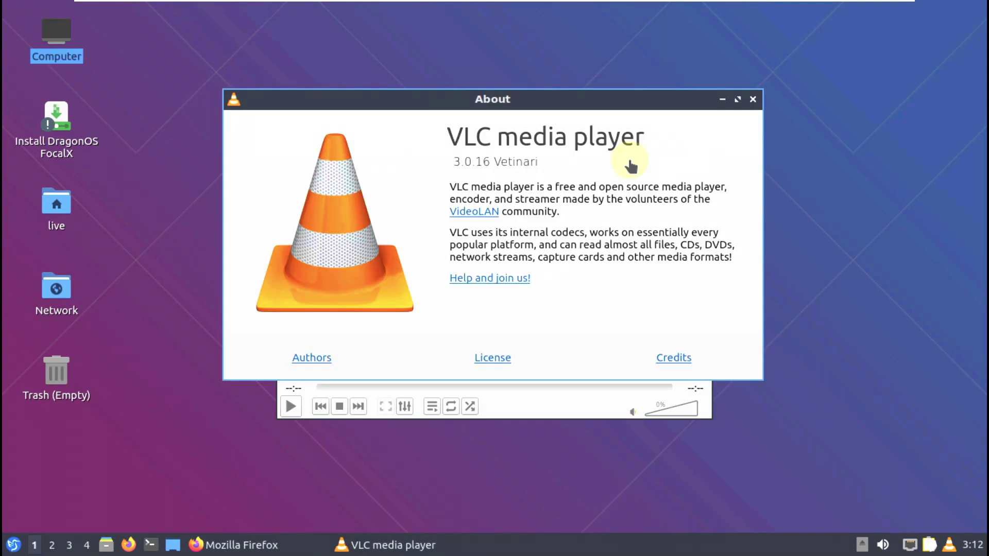
click(752, 100)
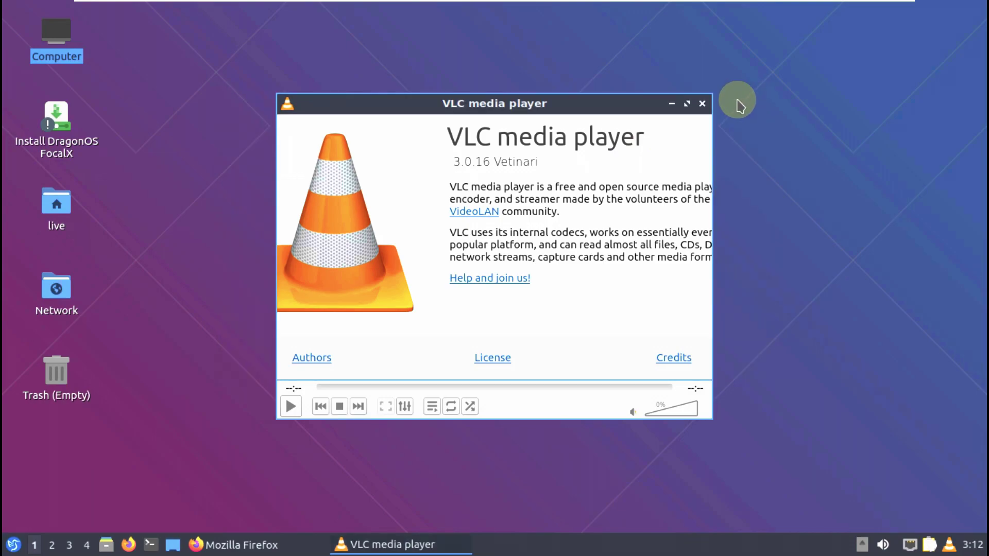
click(703, 102)
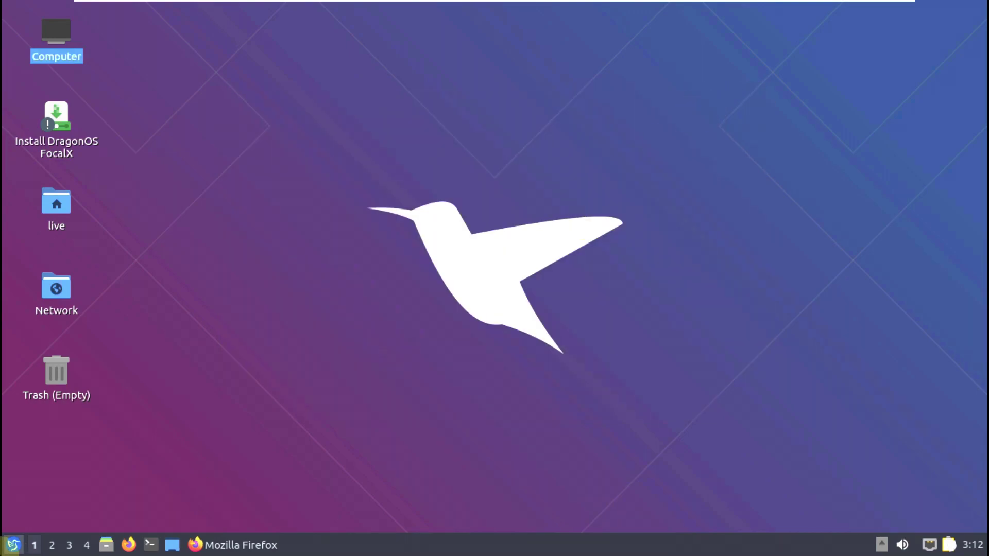
- Open SimpleScreenRecorder from the sound and video applications, view its version information, and close the program
click(13, 545)
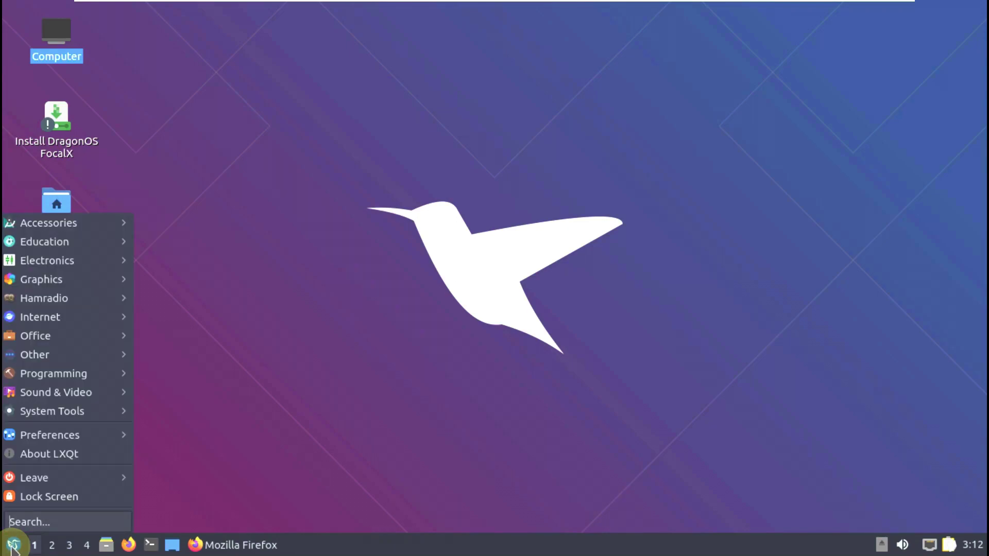
mouse_move(79, 400)
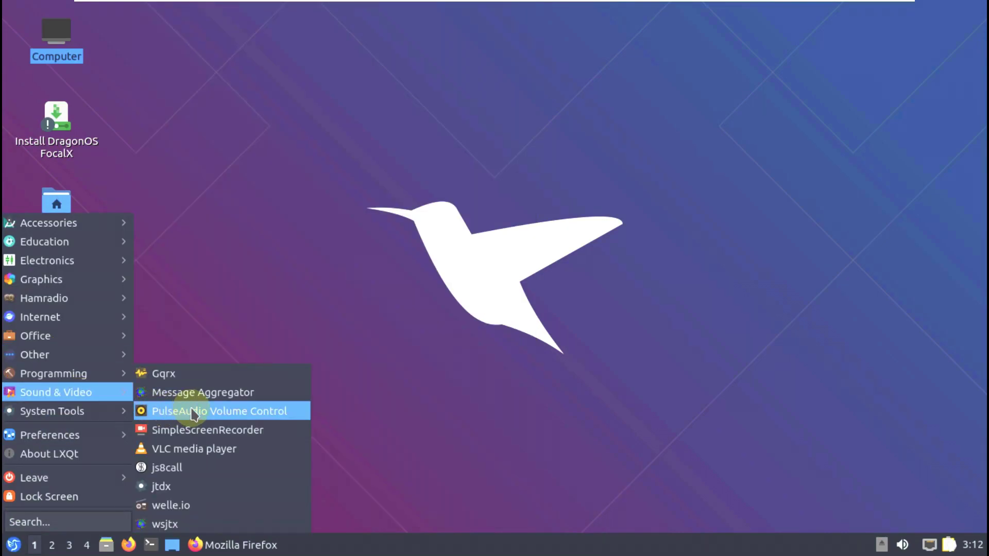
key(Escape)
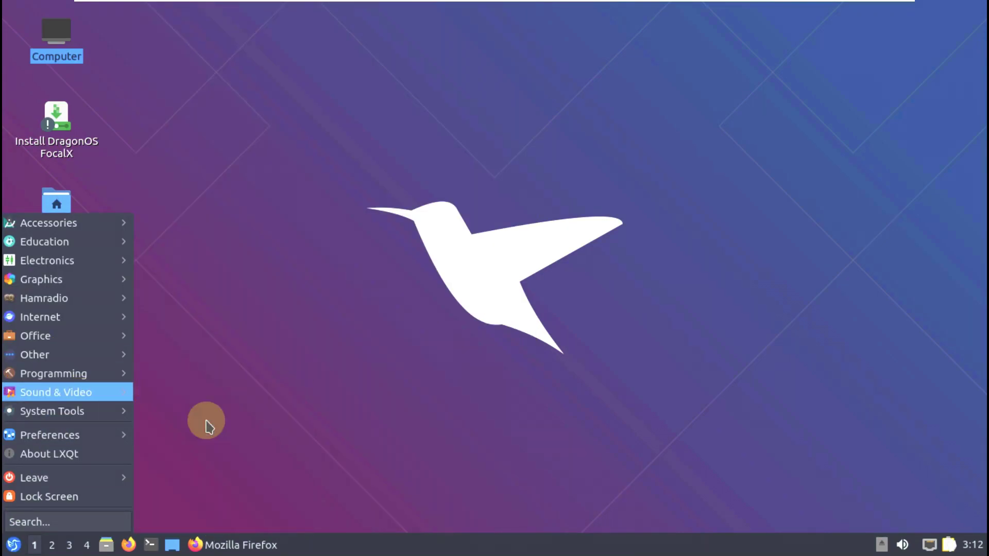
key(Escape)
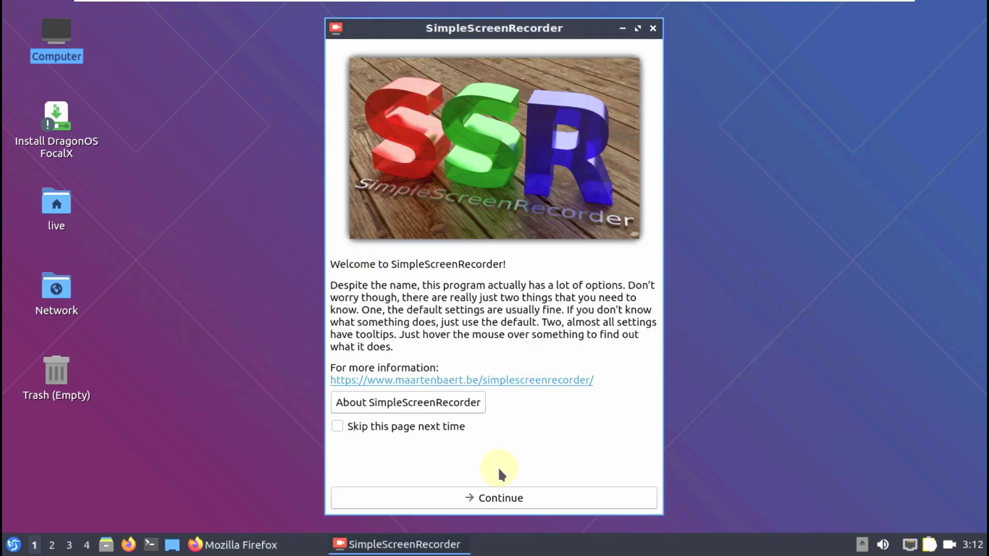
click(443, 395)
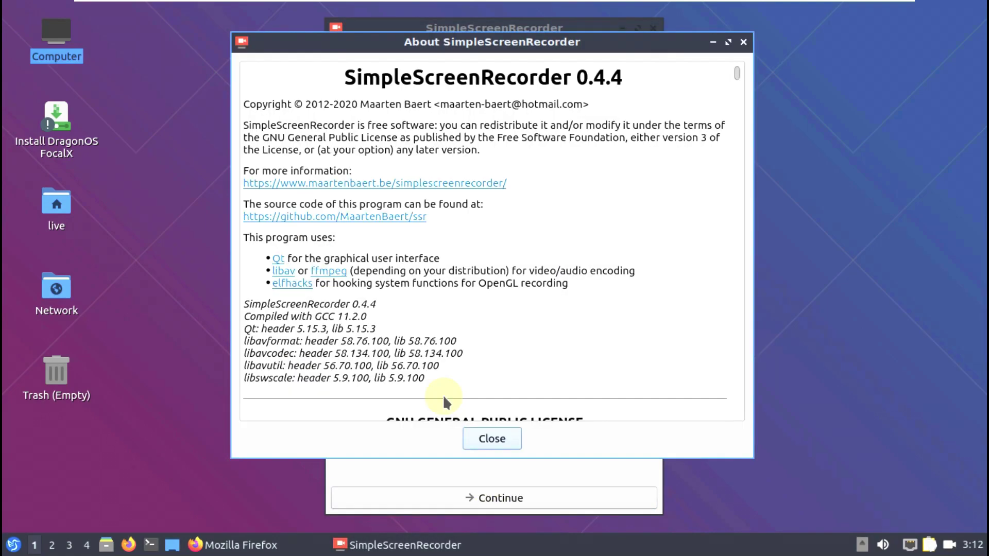
click(743, 42)
click(651, 28)
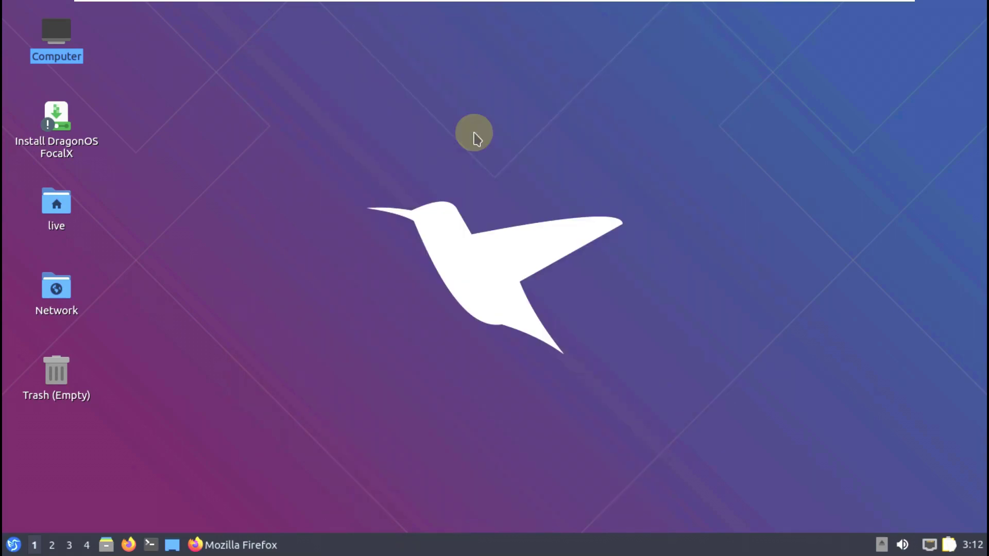
- Look over the sound and video applications, and launch GNU Radio Companion from the programming applications
click(4, 549)
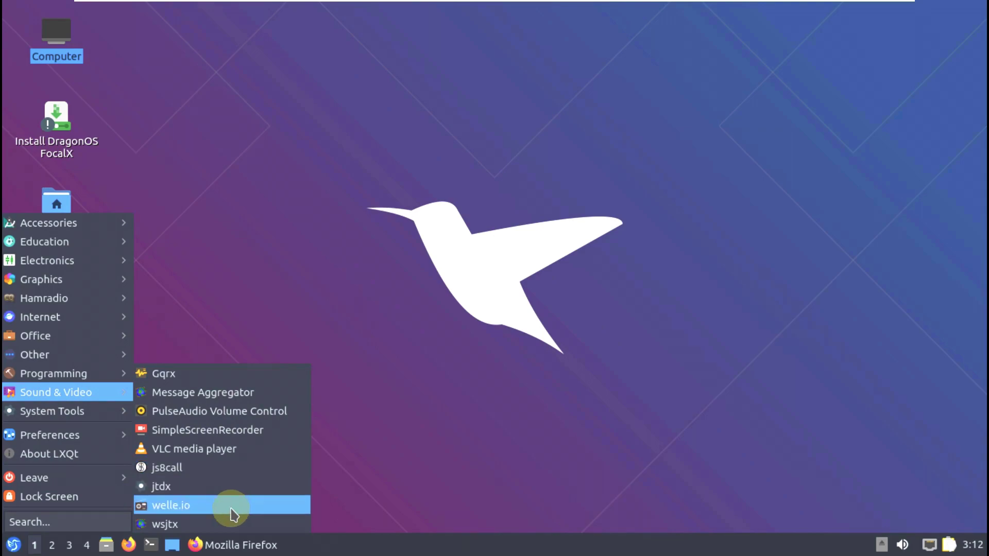
mouse_move(96, 381)
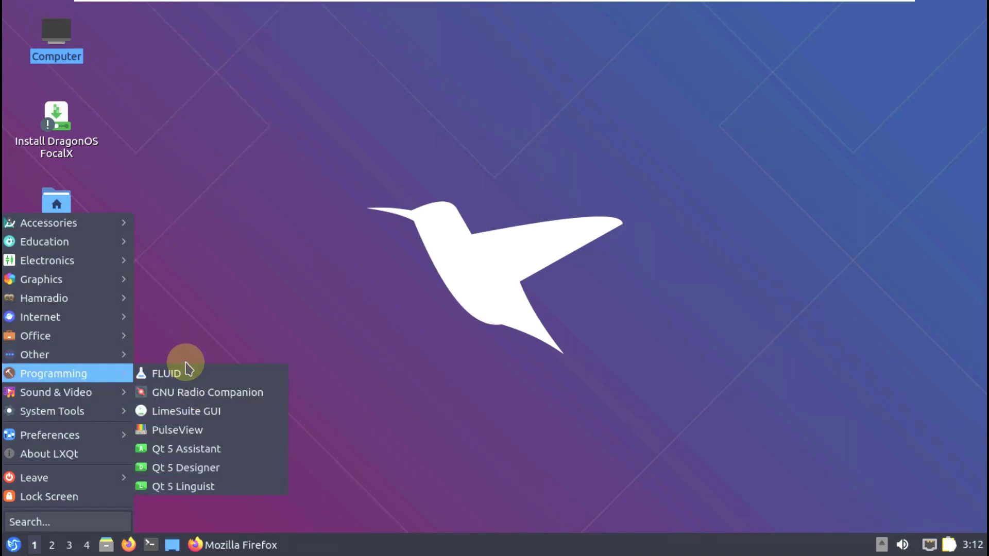
click(195, 395)
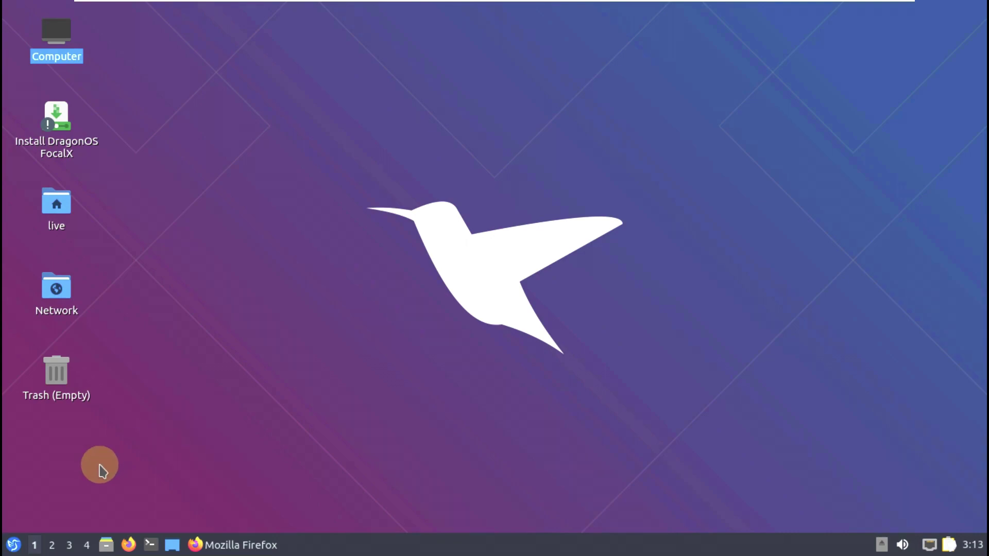
- Open PulseView from the programming applications, look over its demo device session, and close it
click(14, 544)
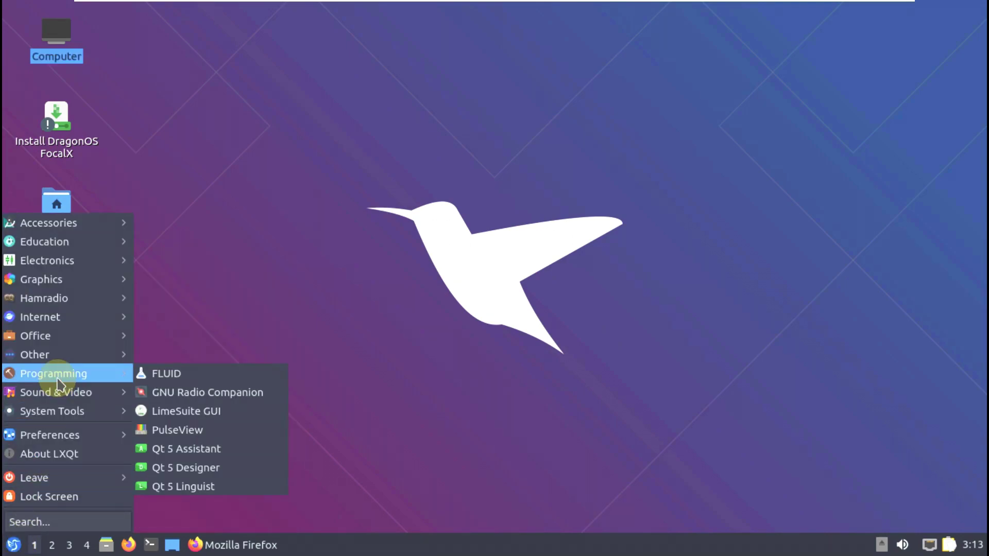
click(219, 437)
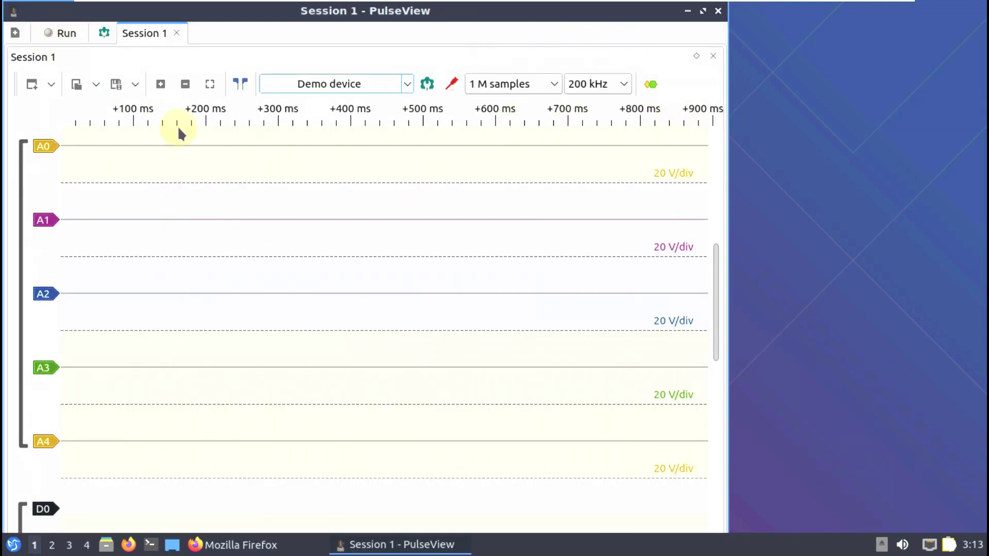
click(717, 11)
- Look through the installed applications in the Other and Office categories
click(14, 547)
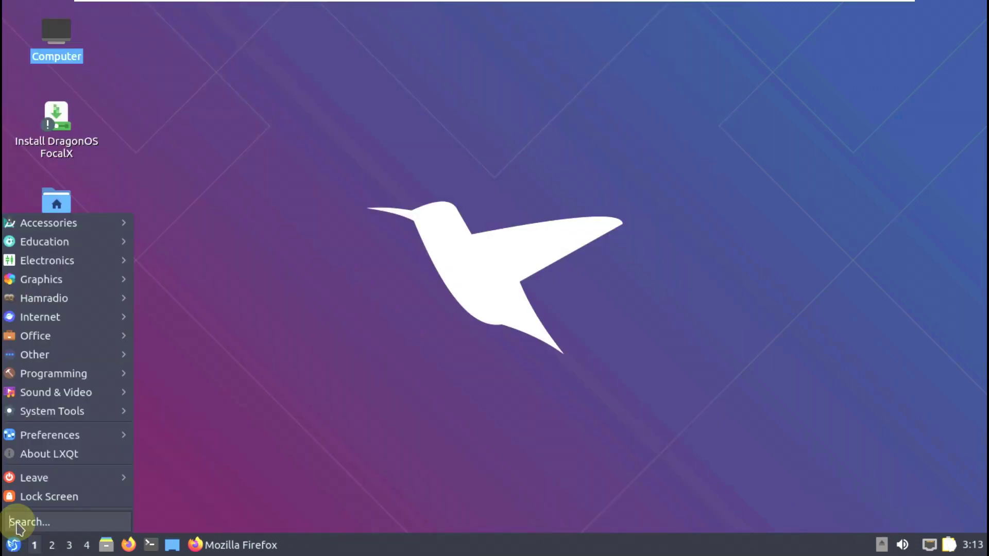
click(60, 378)
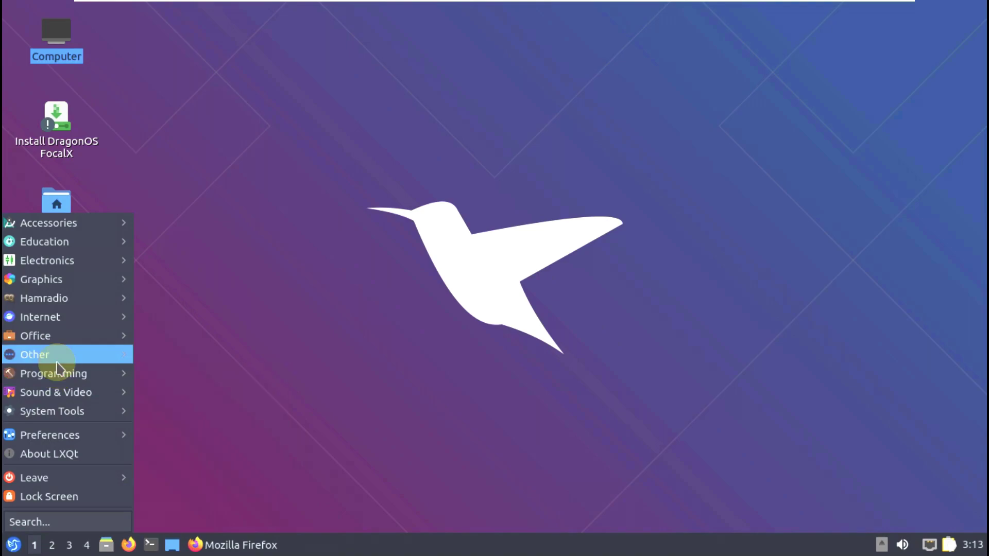
mouse_move(60, 360)
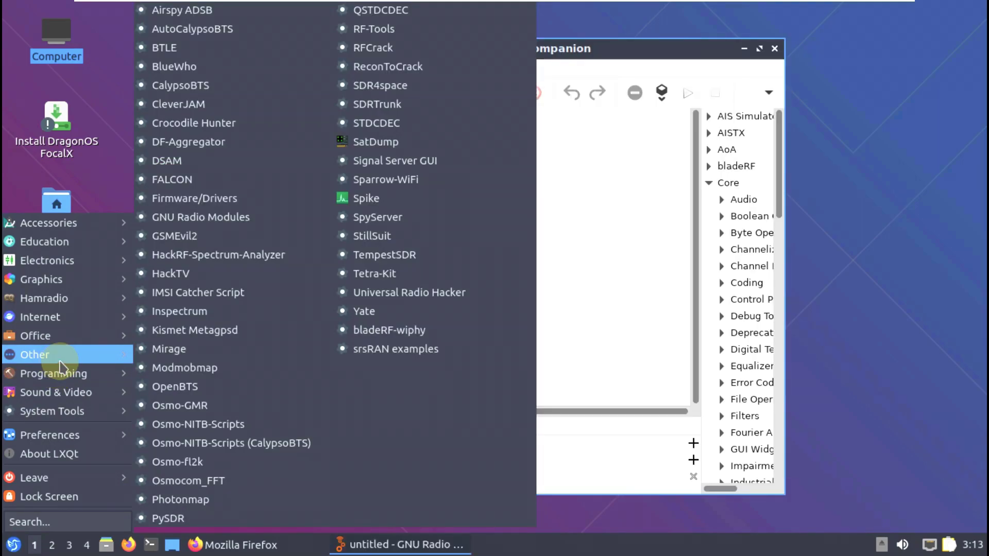
mouse_move(60, 336)
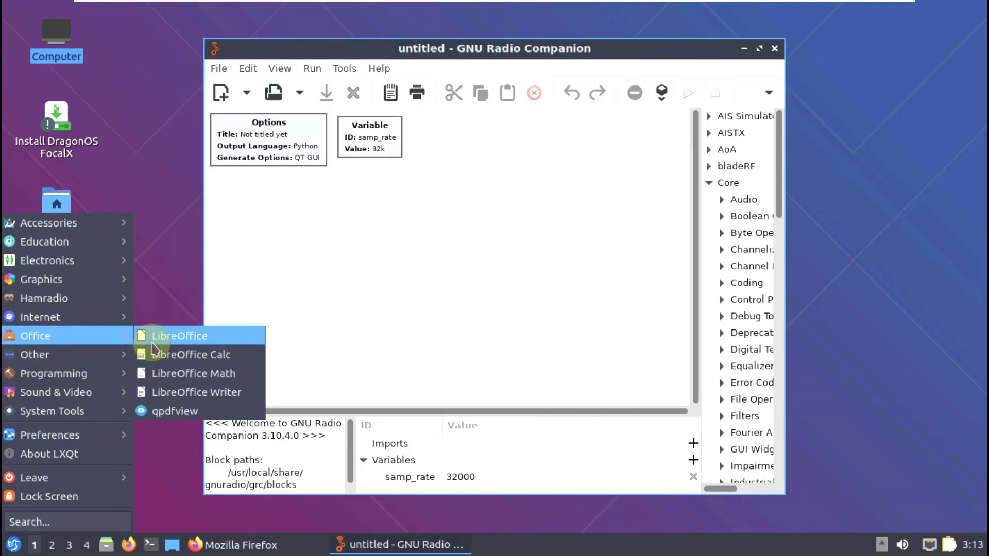
click(179, 316)
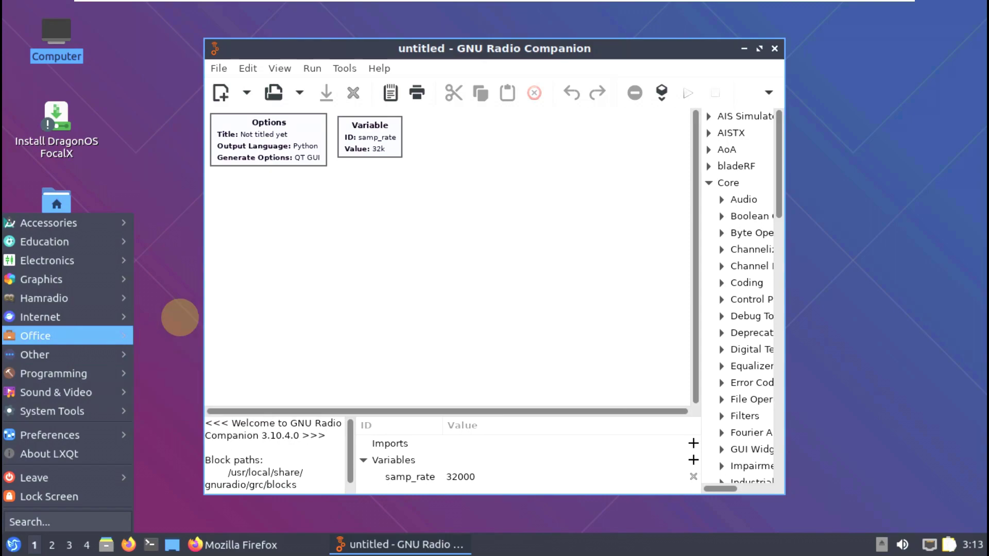
- View the version information of GNU Radio Companion and close that information dialog
click(379, 69)
click(407, 178)
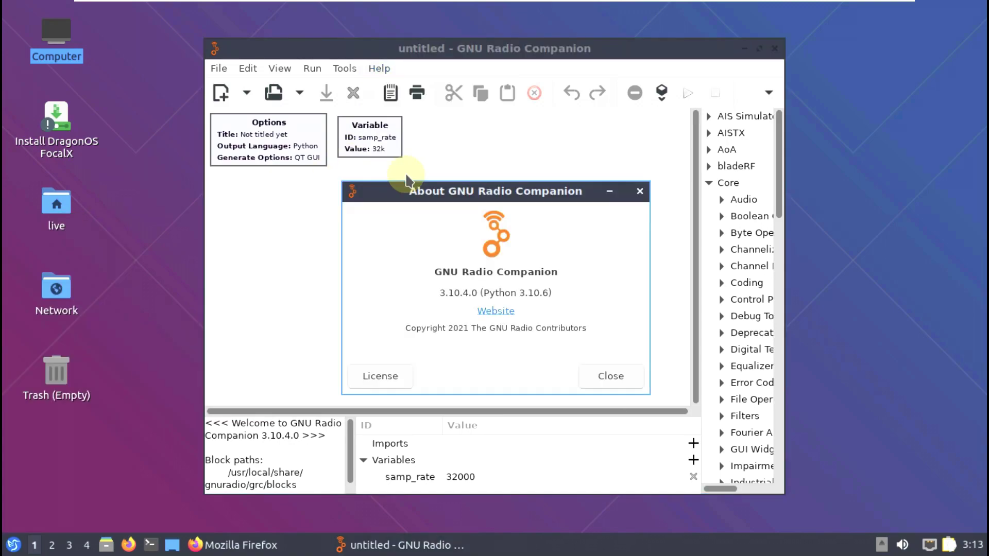
click(609, 379)
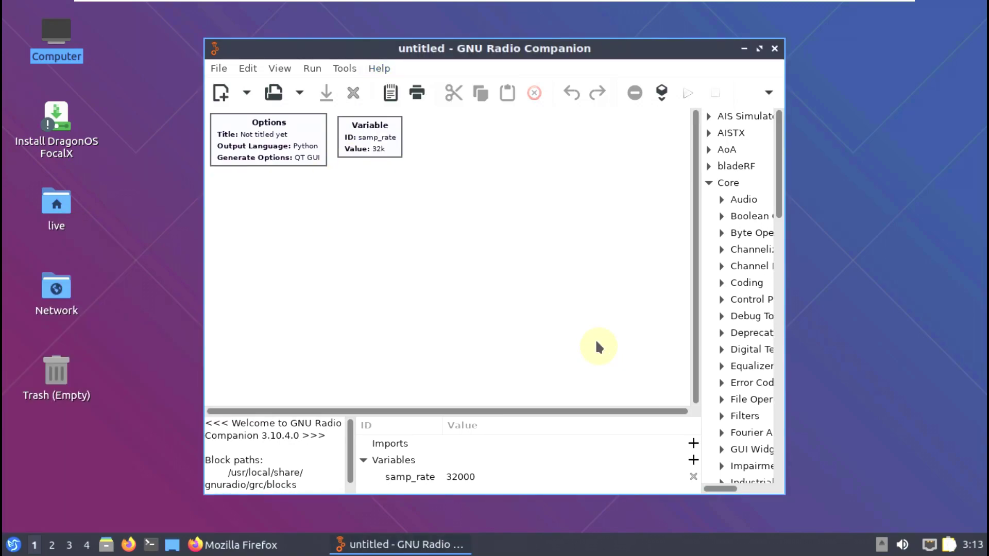
- Close GNU Radio Companion, launch LibreOffice from the office applications, and glance over the Internet and Hamradio categories
click(775, 50)
click(13, 544)
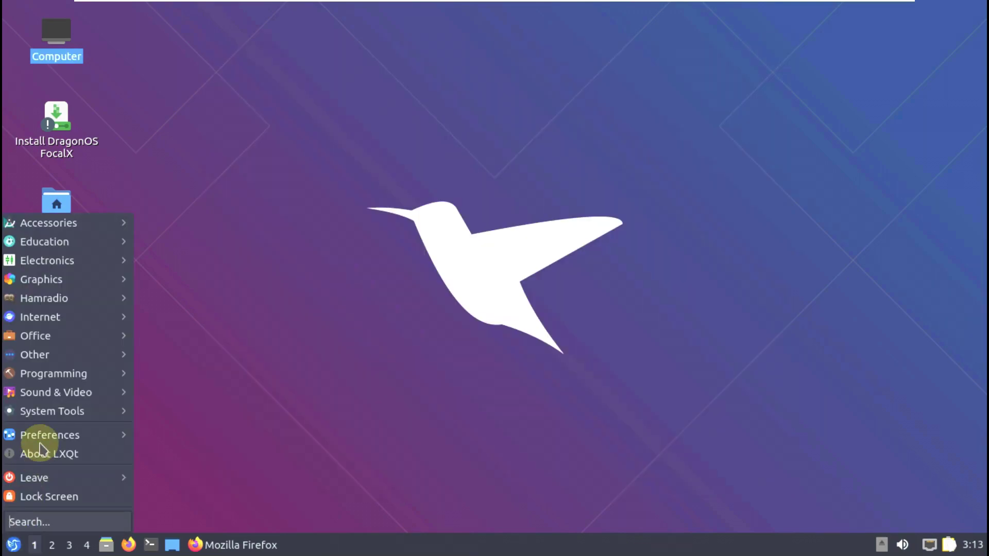
mouse_move(45, 410)
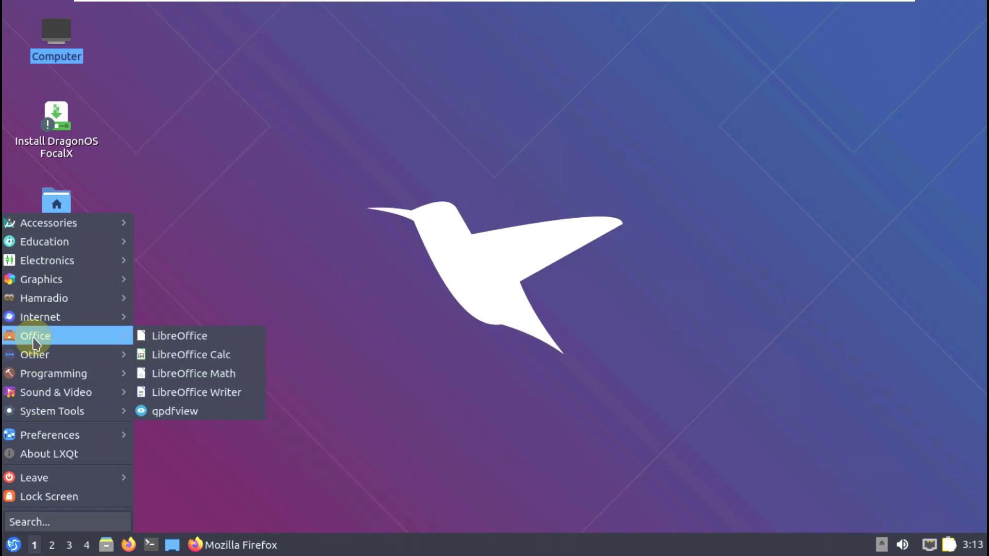
mouse_move(34, 325)
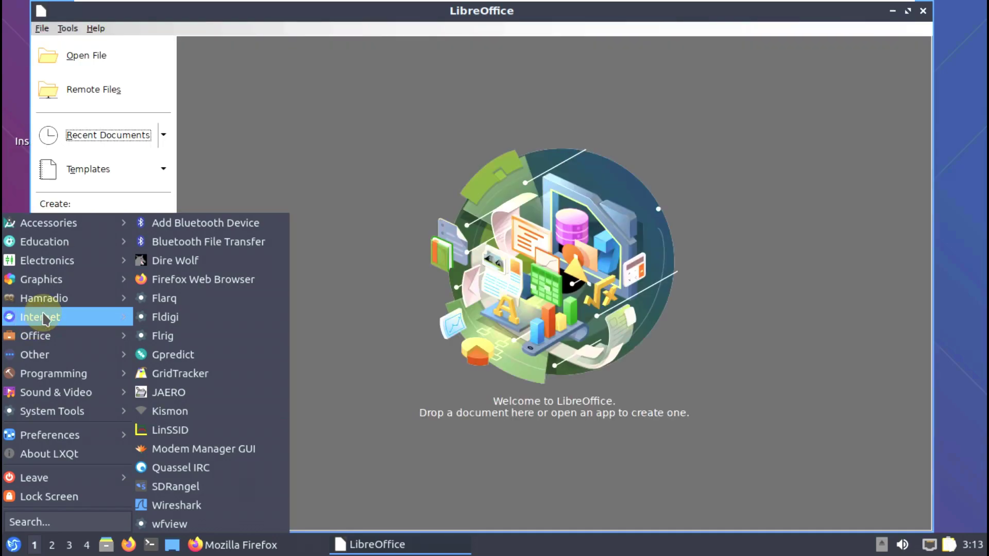
mouse_move(46, 307)
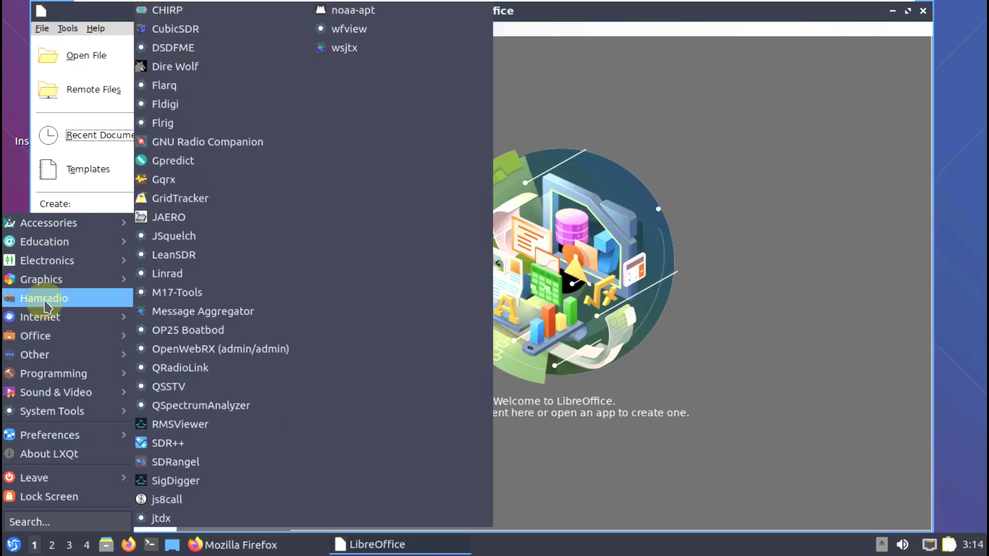
click(706, 304)
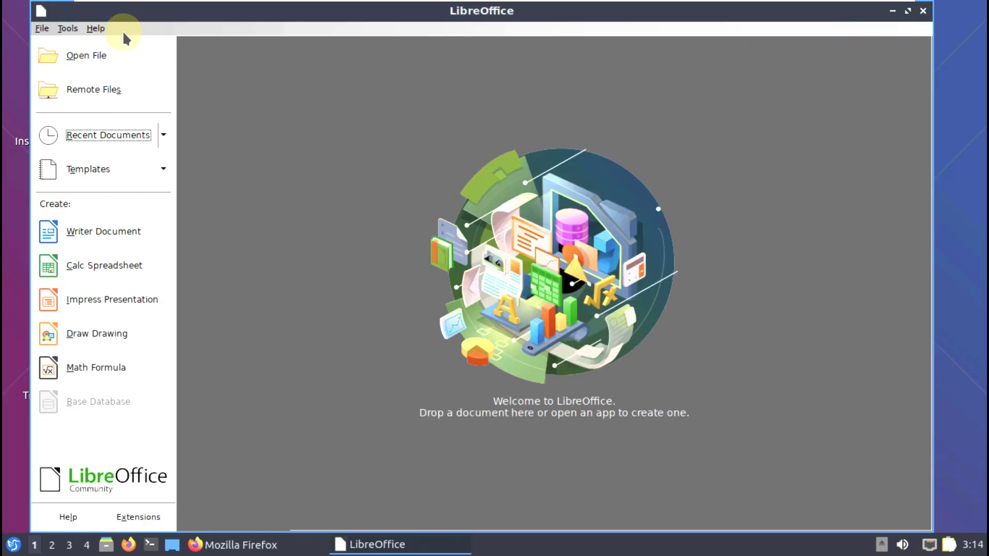
- View the version information of LibreOffice, dismiss it, and close the LibreOffice start window
click(68, 28)
mouse_move(96, 28)
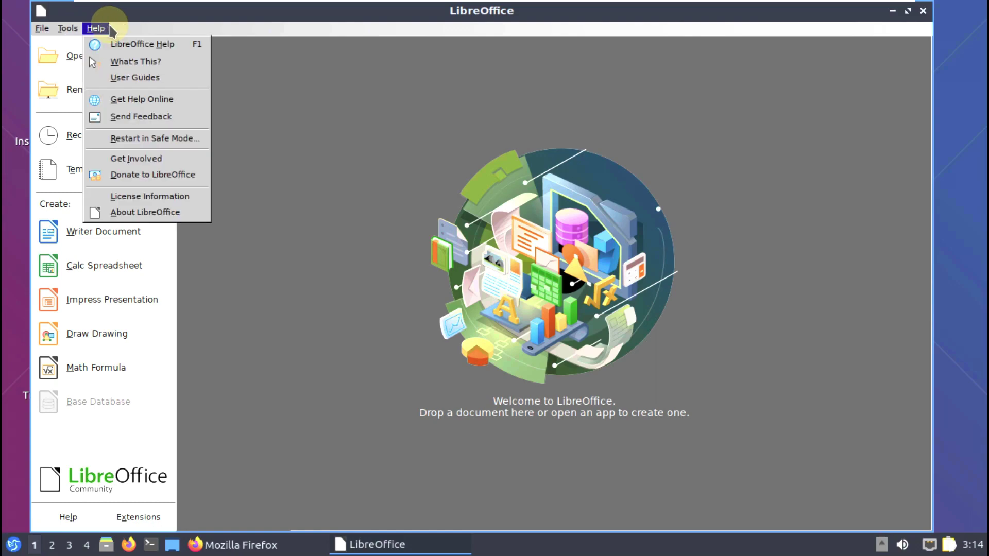
click(128, 212)
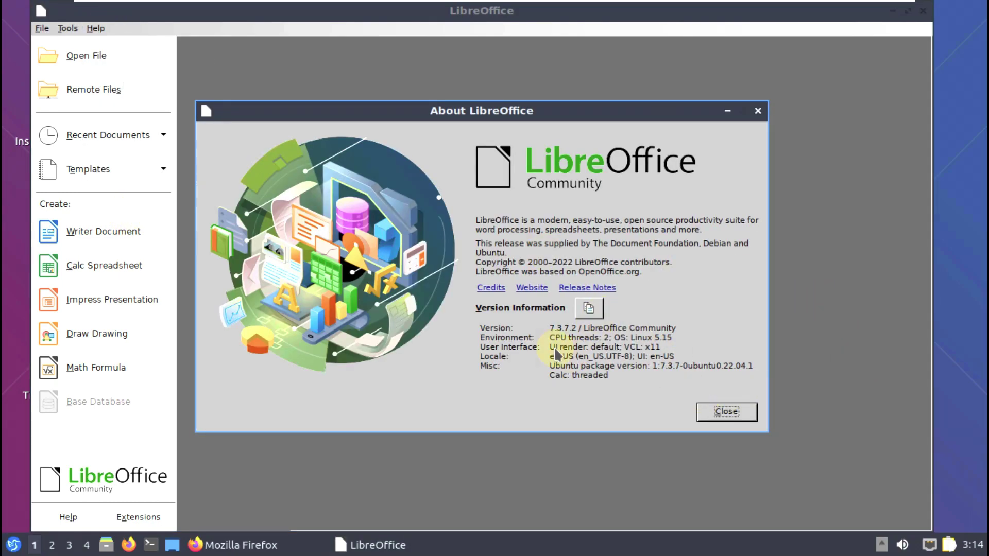
click(704, 409)
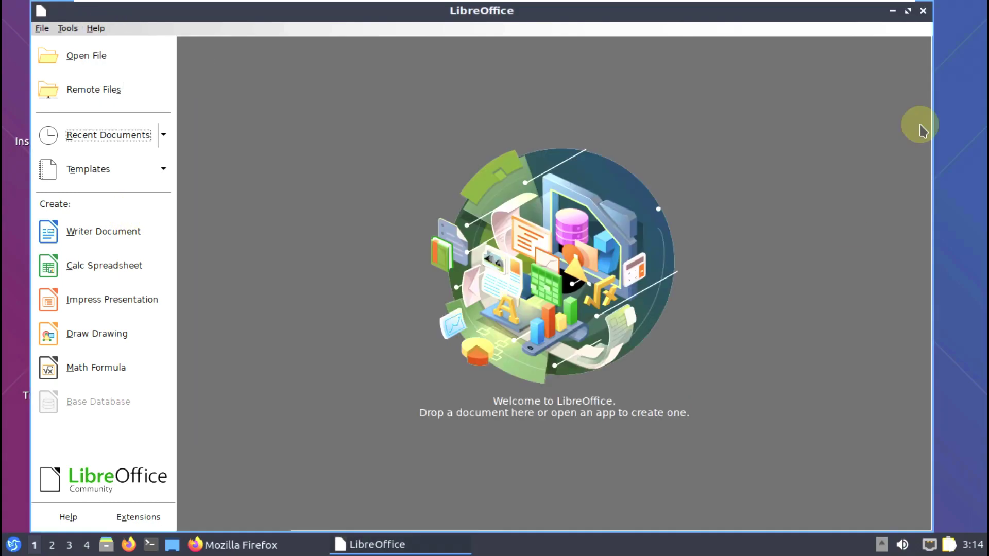
click(923, 11)
- Switch to Firefox, load youtube.com/9to5linux, and check the browser's recent downloads
click(247, 545)
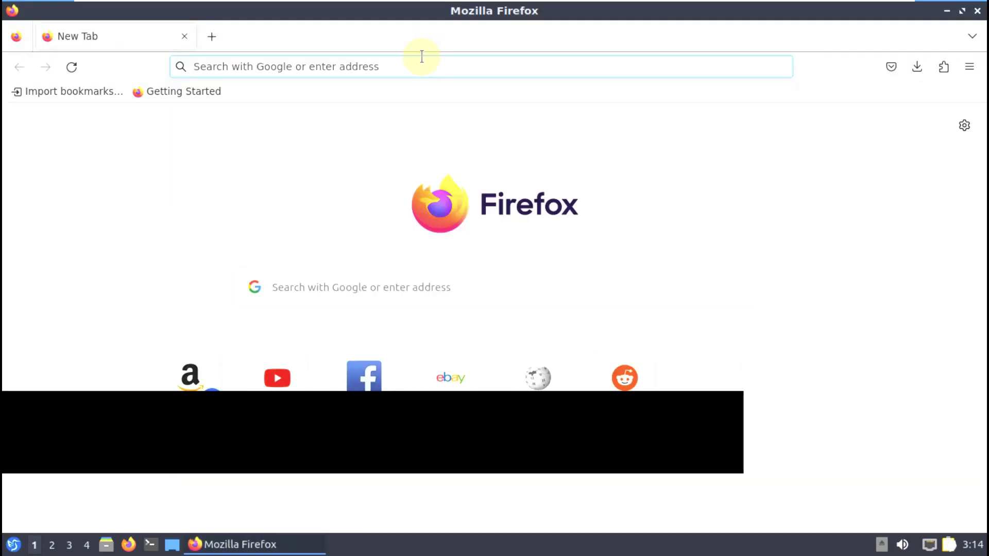
click(421, 56)
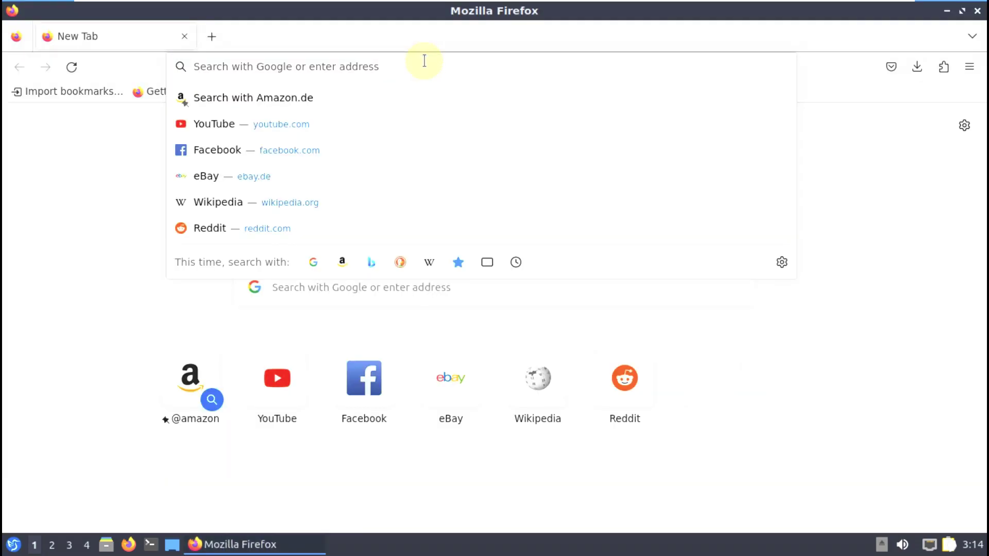
text(you)
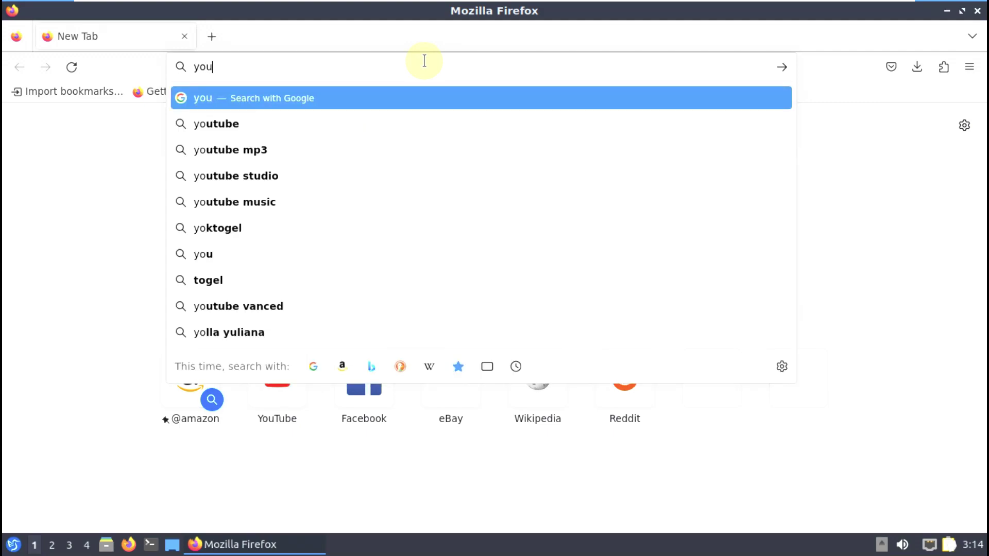
text(tube.)
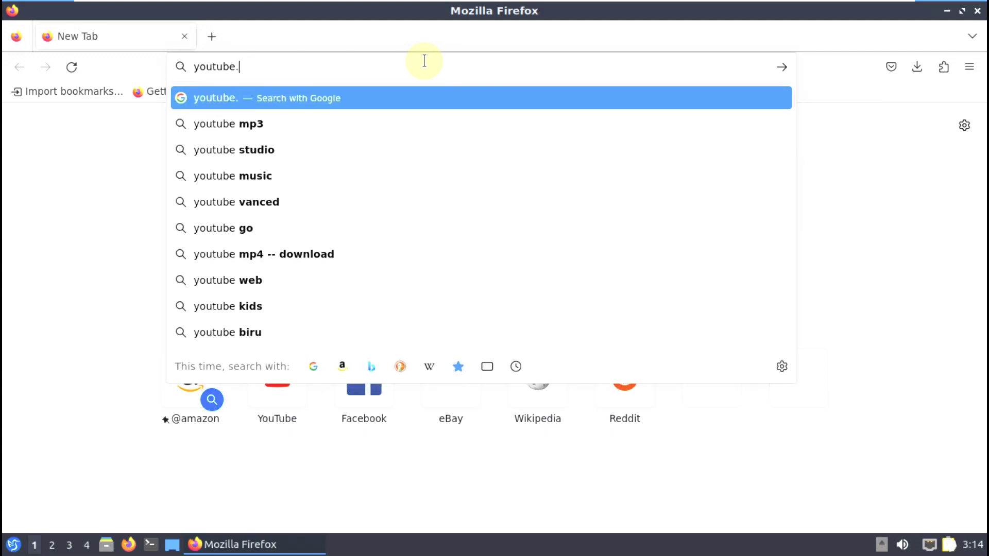
text(com/9to5linux)
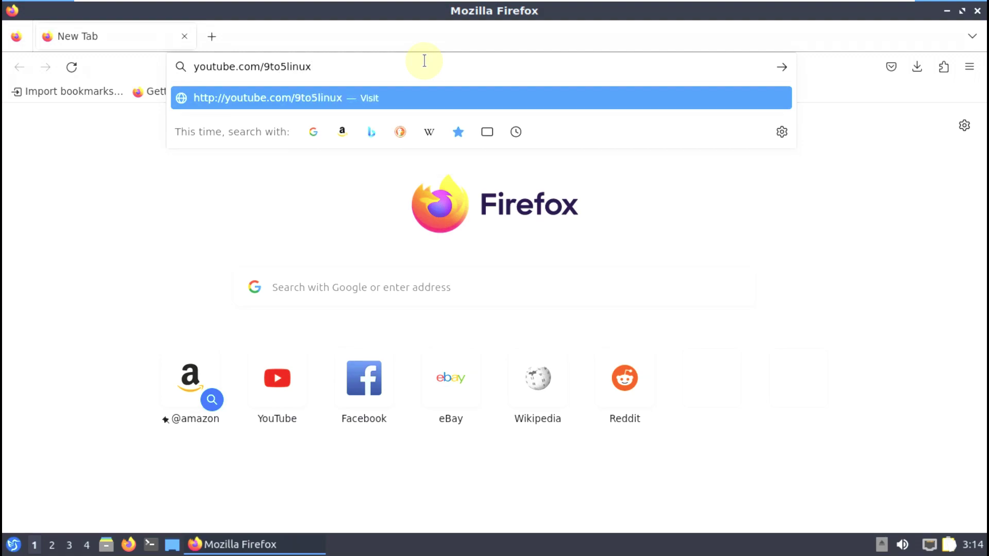
key(Return)
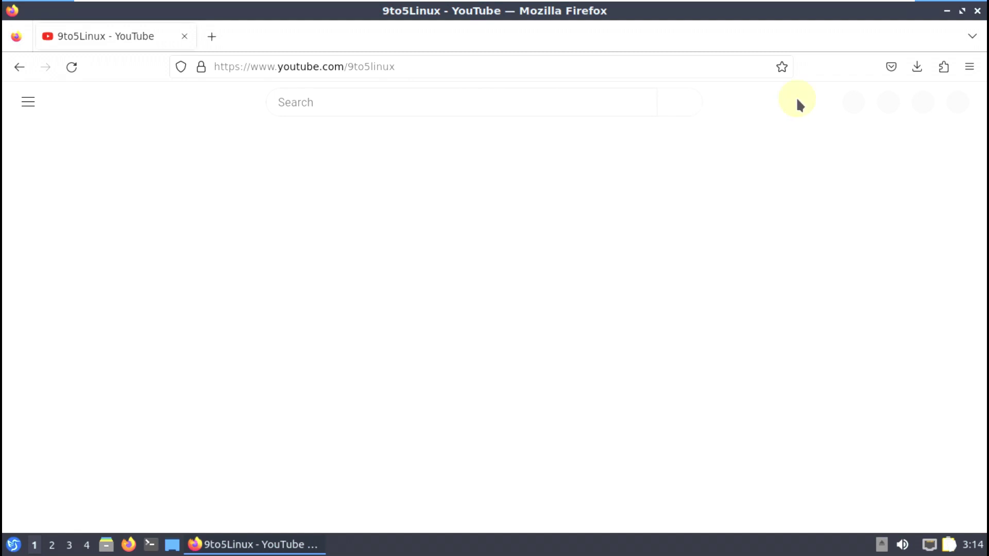
click(925, 67)
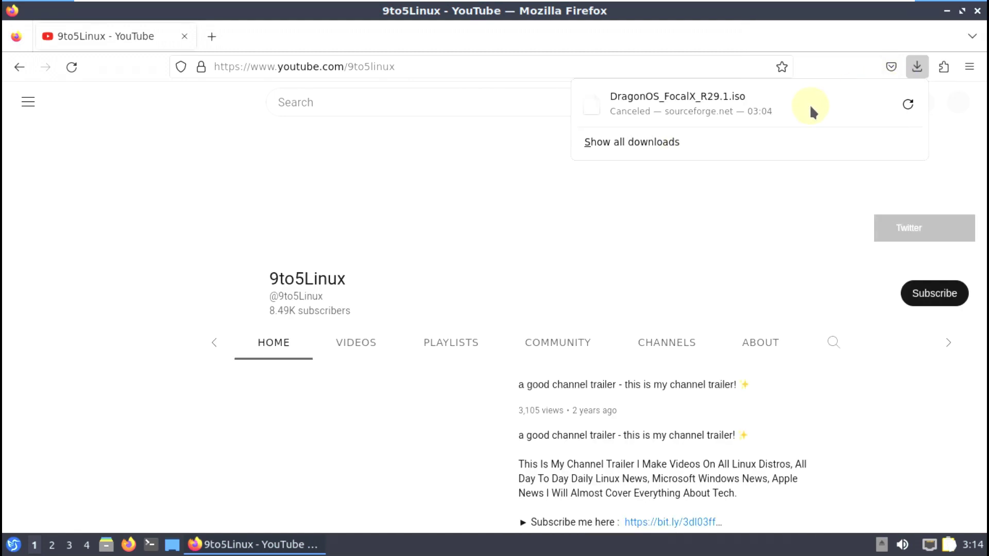
click(600, 38)
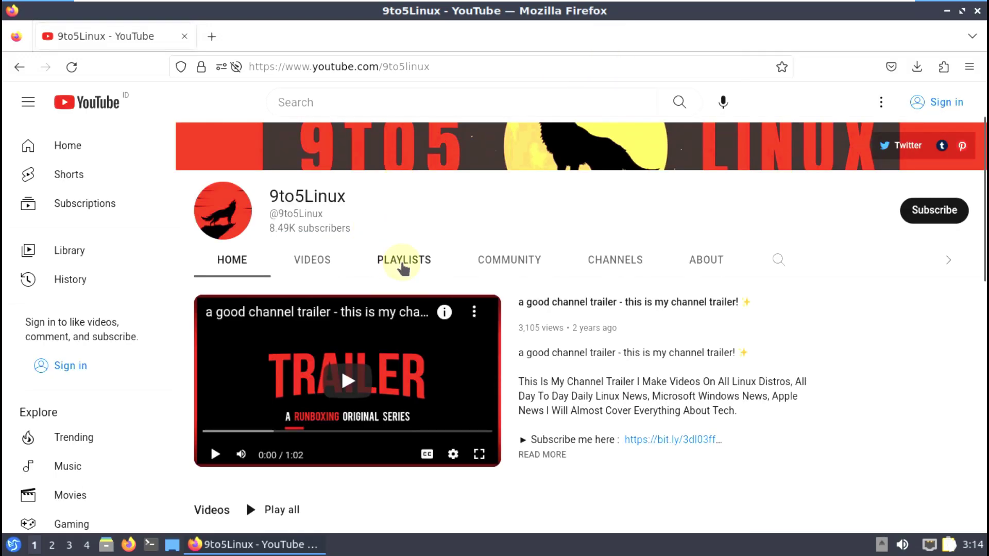
- Read the 9to5Linux channel's About page, including its description and weekly upload schedule
click(702, 262)
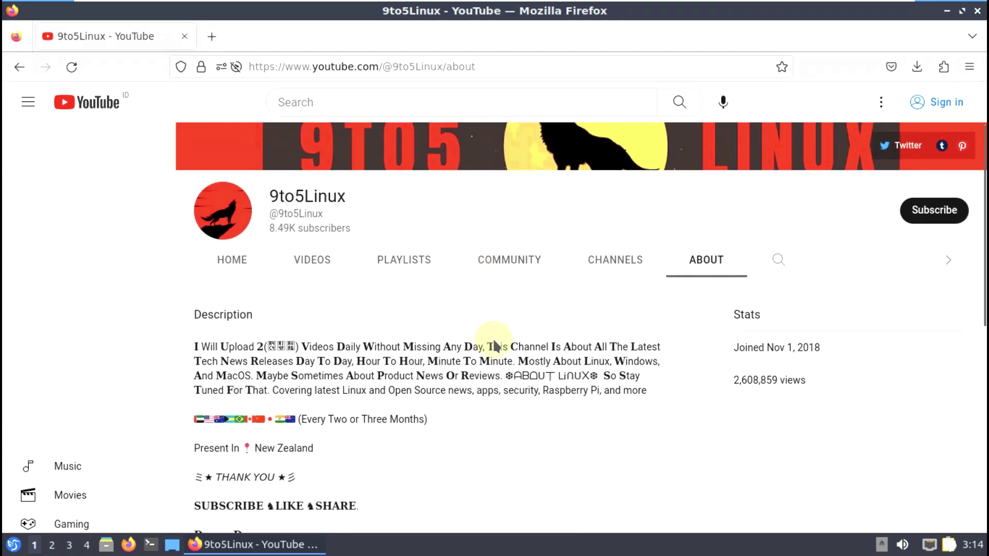
drag(486, 345, 278, 333)
scroll(278, 332, down, 5)
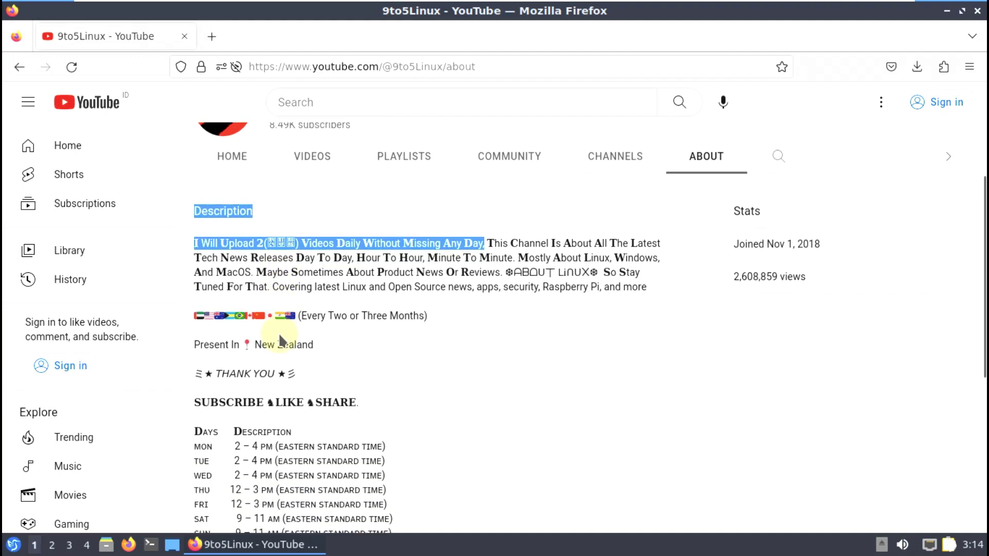
drag(195, 259, 380, 389)
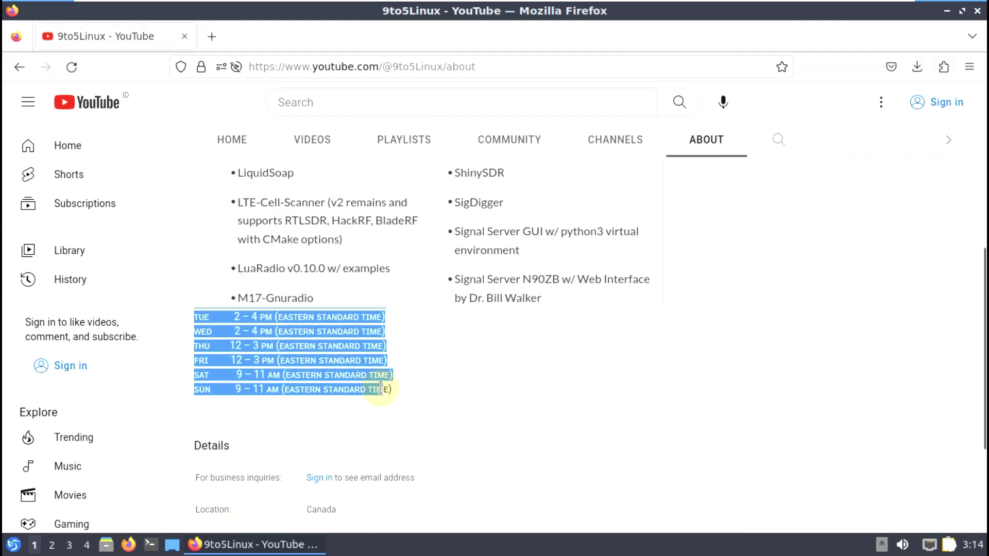
scroll(522, 392, up, 10)
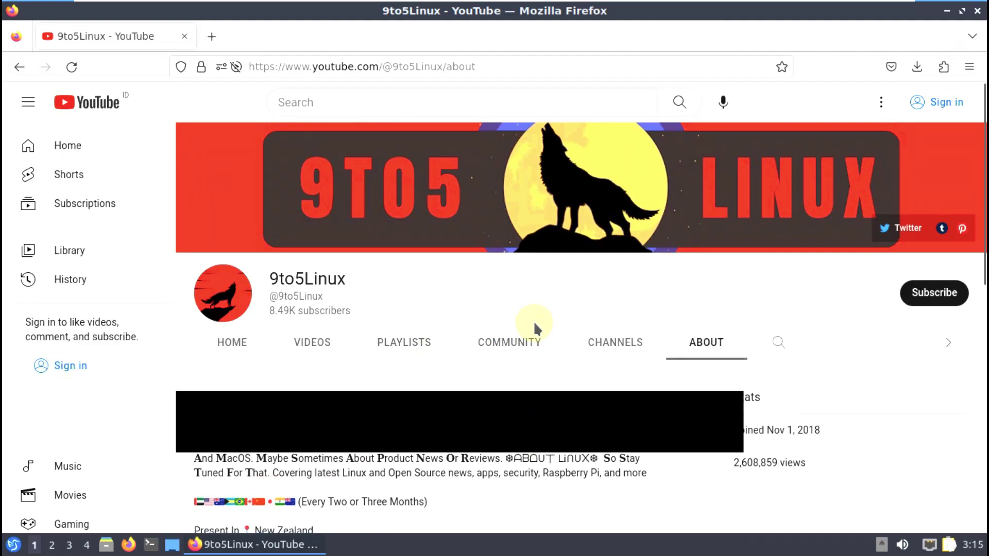
scroll(533, 320, down, 2)
- Browse the channel's playlists, open the full Linux playlist to check its details, and return to the playlists
click(384, 258)
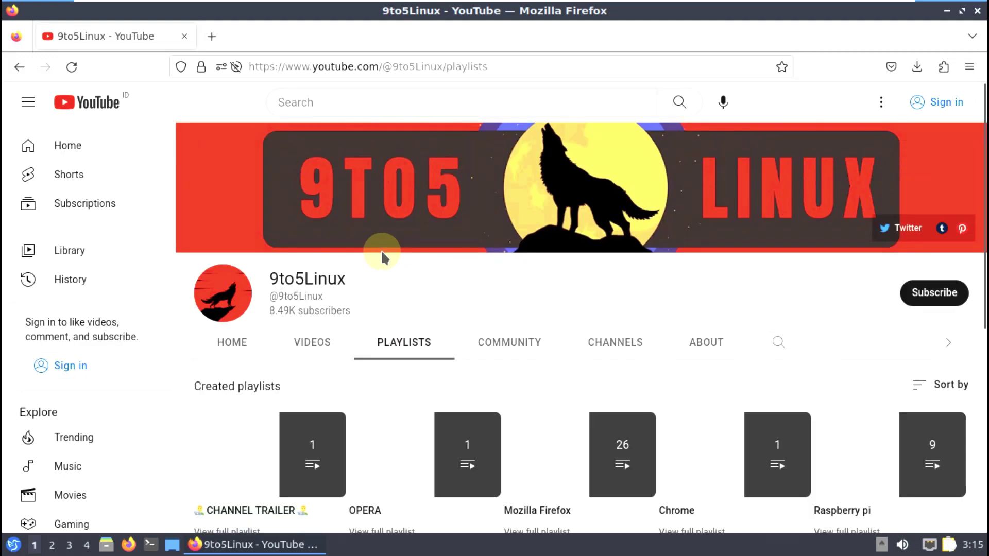
scroll(381, 254, down, 5)
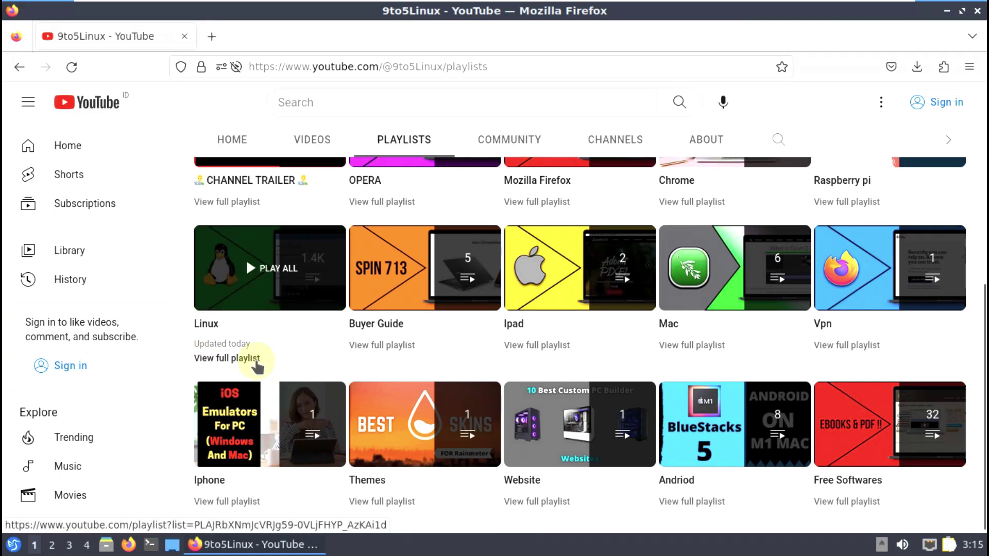
click(255, 360)
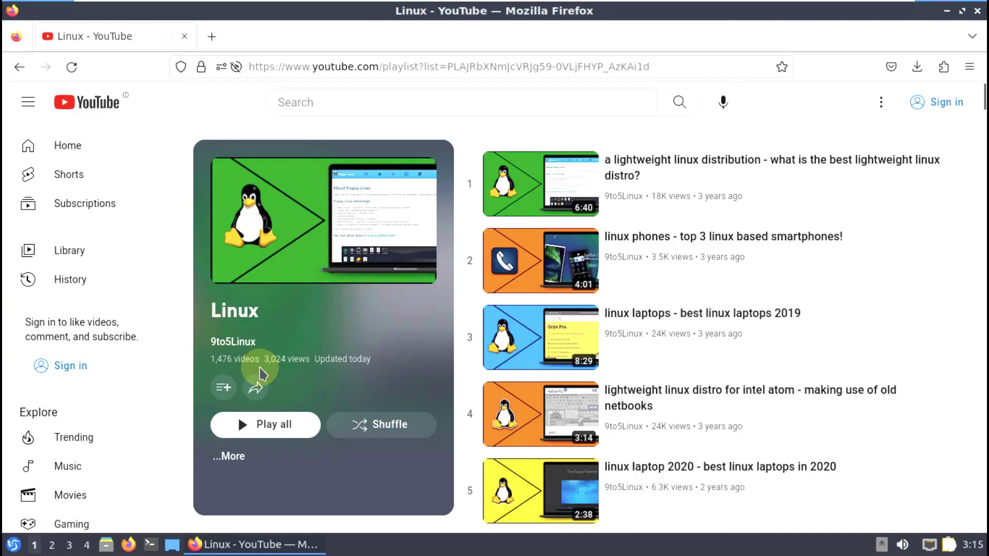
drag(260, 355, 210, 344)
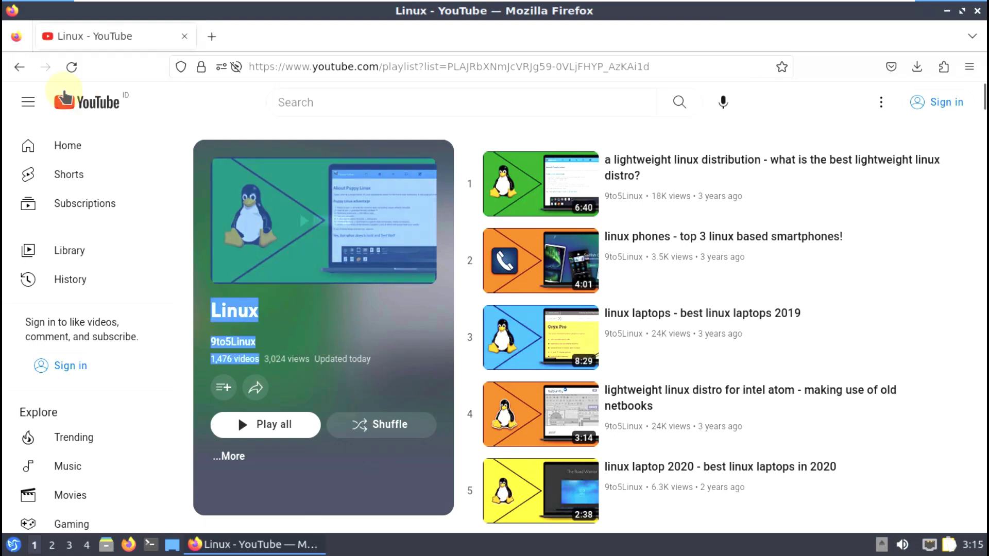
click(20, 67)
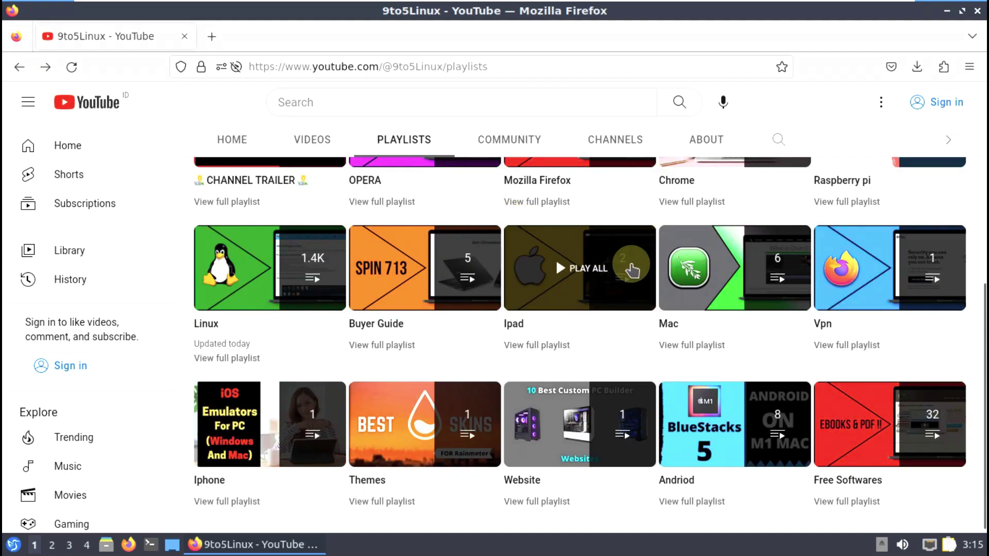
- Try to subscribe to the channel, dismiss the sign-in request, and close Firefox
scroll(654, 278, up, 8)
click(932, 293)
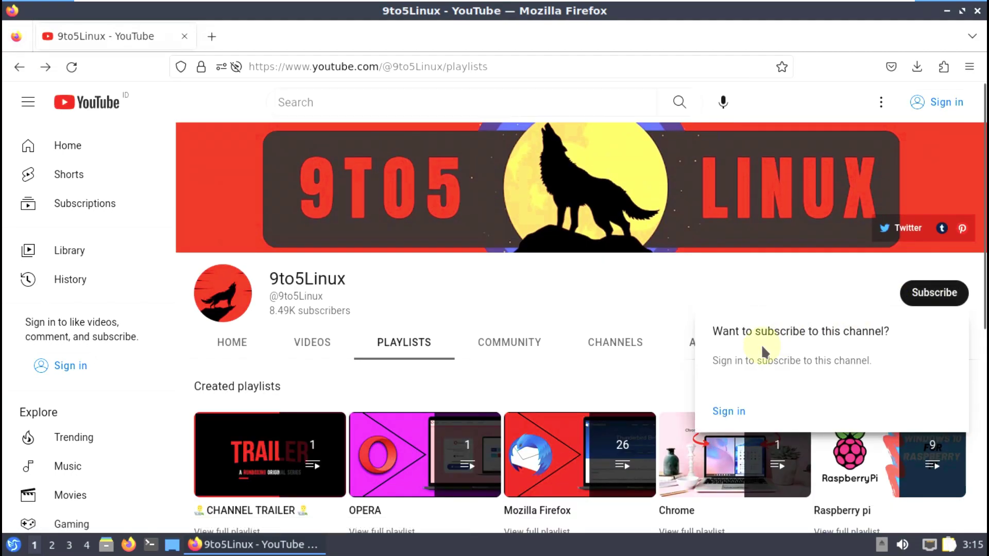
click(754, 304)
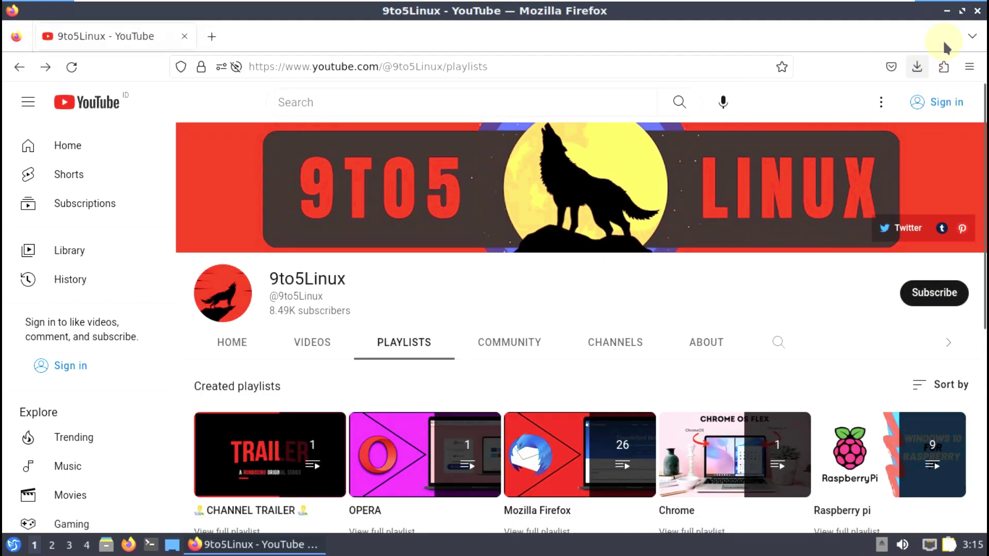
key(ctrl+alt+Right)
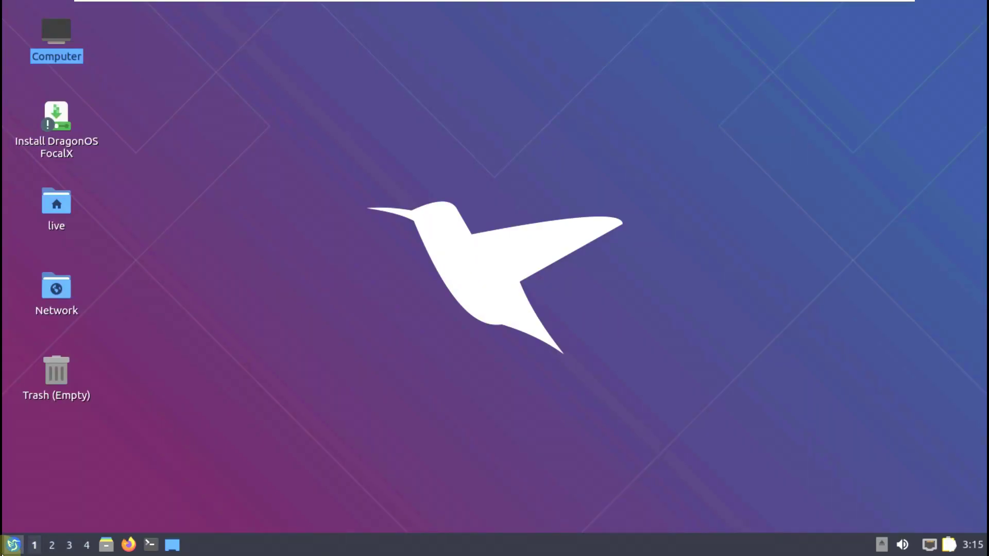
- Launch the Qps process manager from the system tools and include threads in the process tree
click(7, 549)
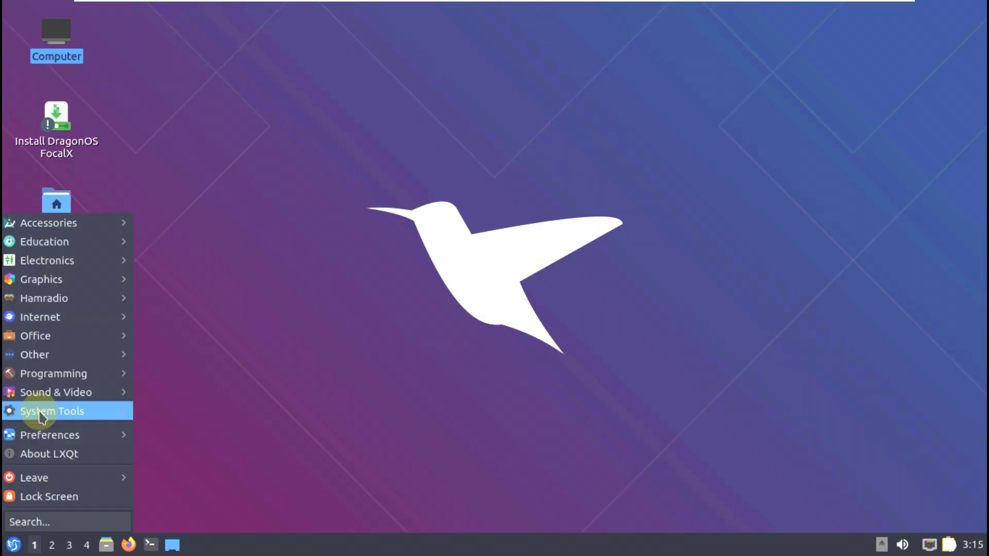
mouse_move(39, 412)
click(188, 523)
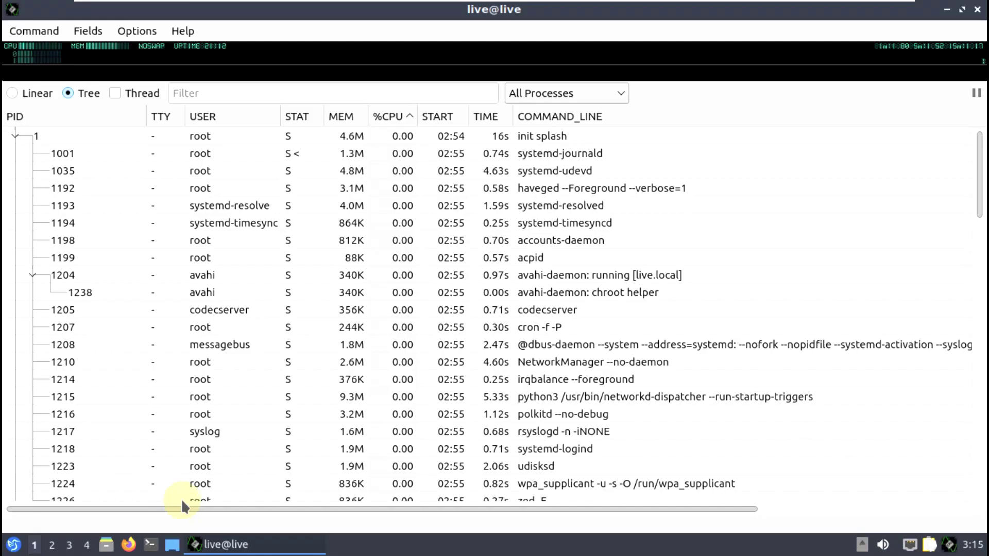
click(117, 97)
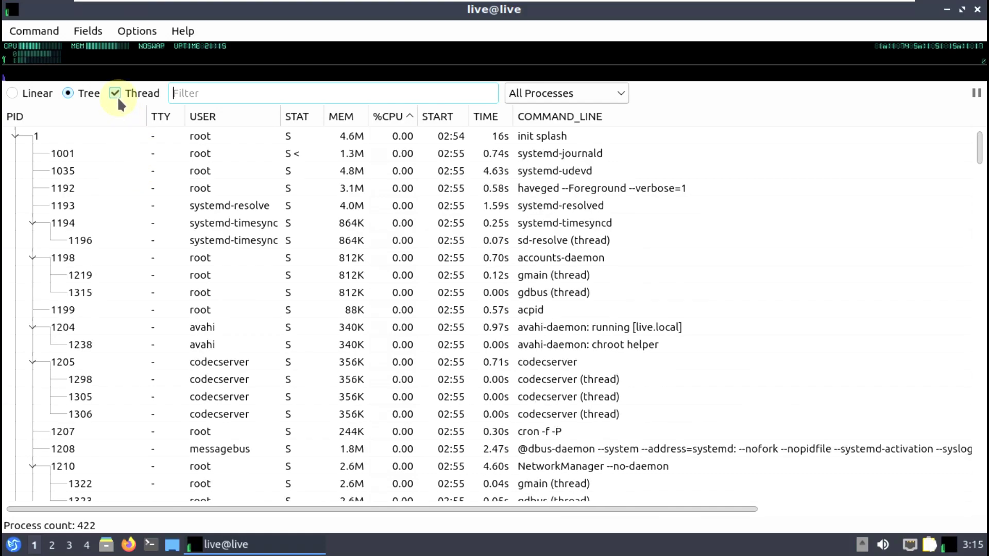
- Check the CPU and memory meters and view the process manager's version information
mouse_move(34, 52)
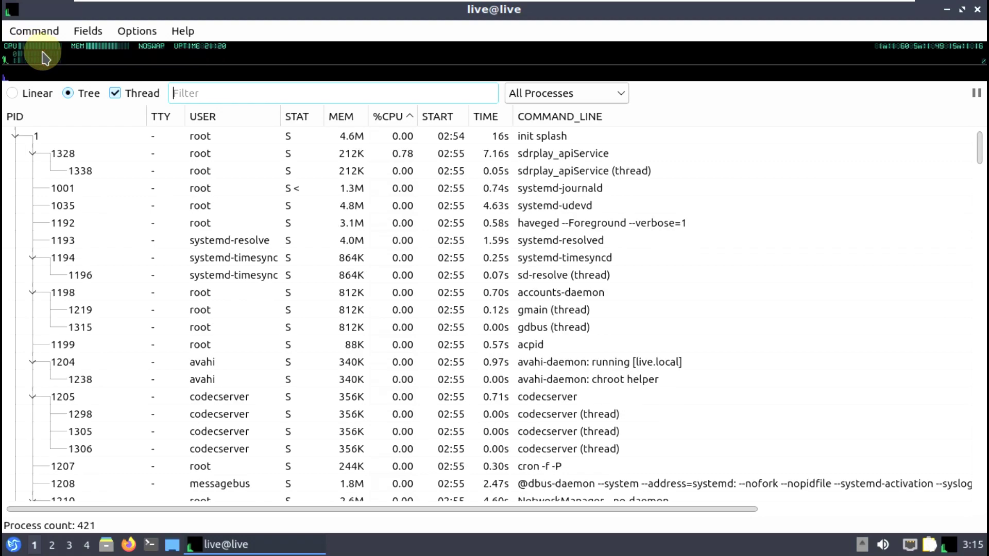
mouse_move(106, 54)
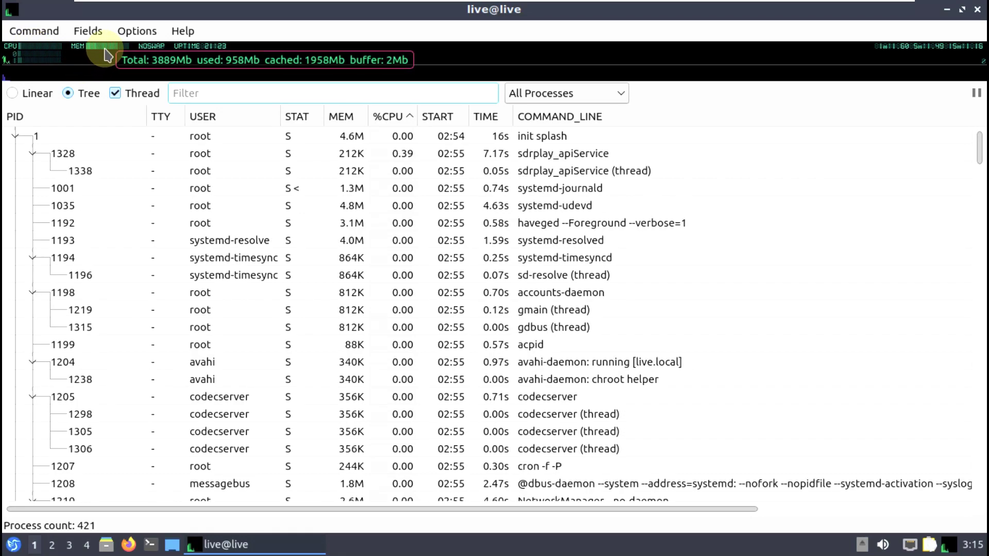
click(183, 32)
click(196, 51)
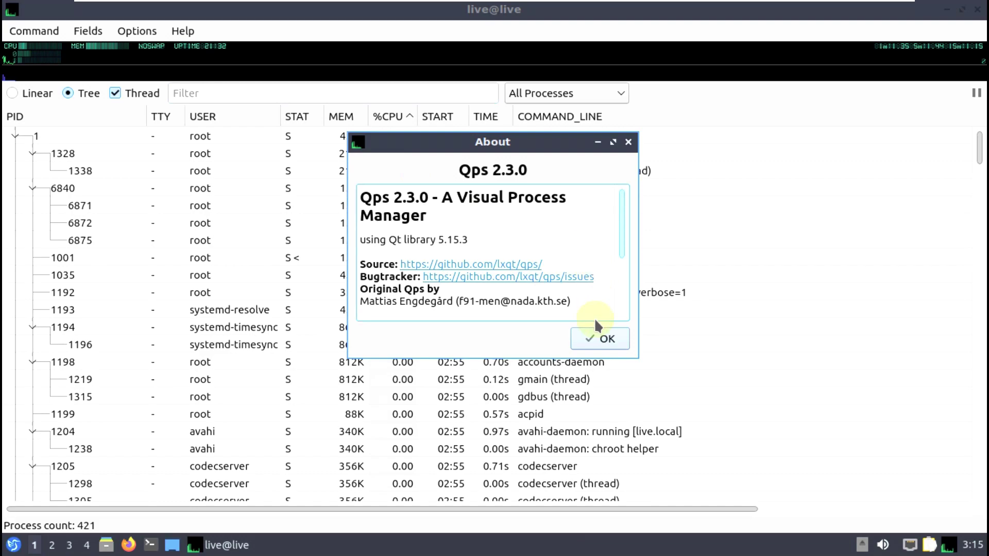
click(598, 339)
scroll(401, 221, down, 2)
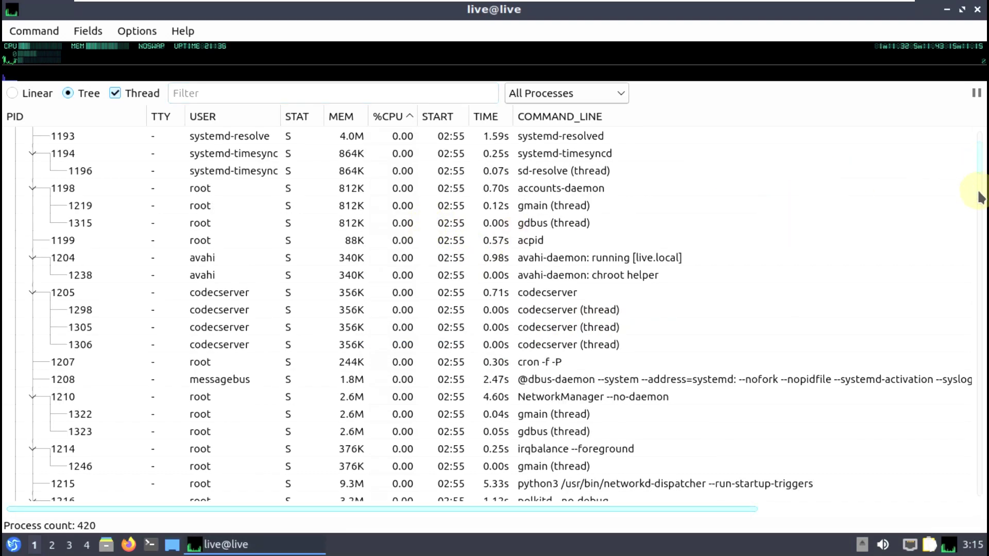
- Look through the running processes and their threads in the process tree, and close the process manager
scroll(980, 197, up, 1)
scroll(980, 197, down, 11)
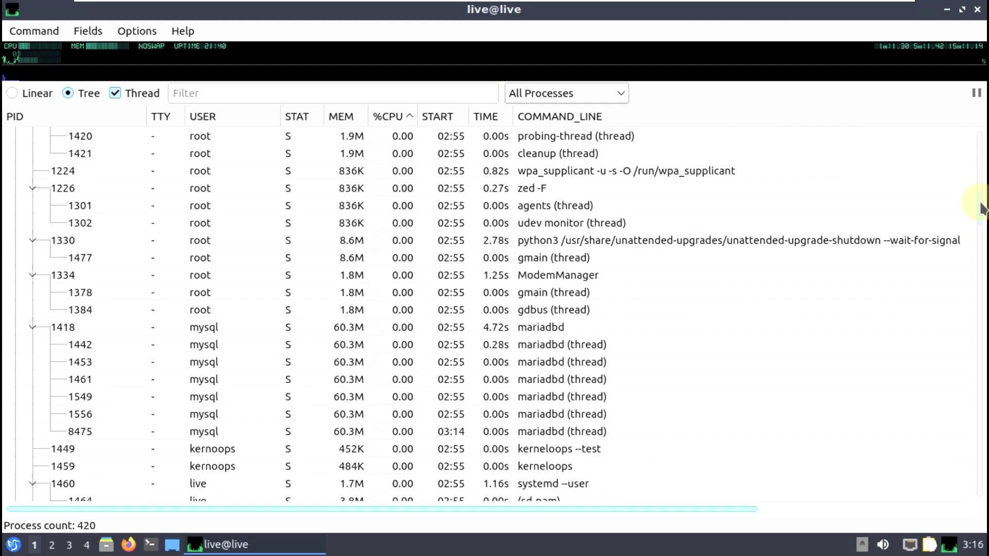
scroll(981, 217, up, 3)
scroll(981, 282, down, 18)
scroll(983, 402, down, 9)
scroll(981, 442, up, 1)
scroll(981, 453, down, 8)
scroll(984, 487, down, 5)
scroll(983, 464, up, 2)
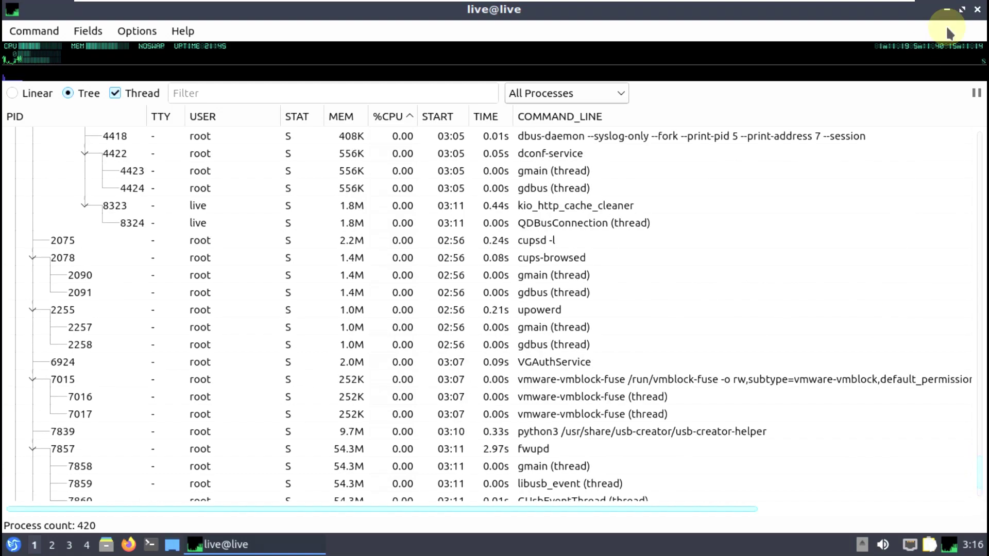
click(976, 9)
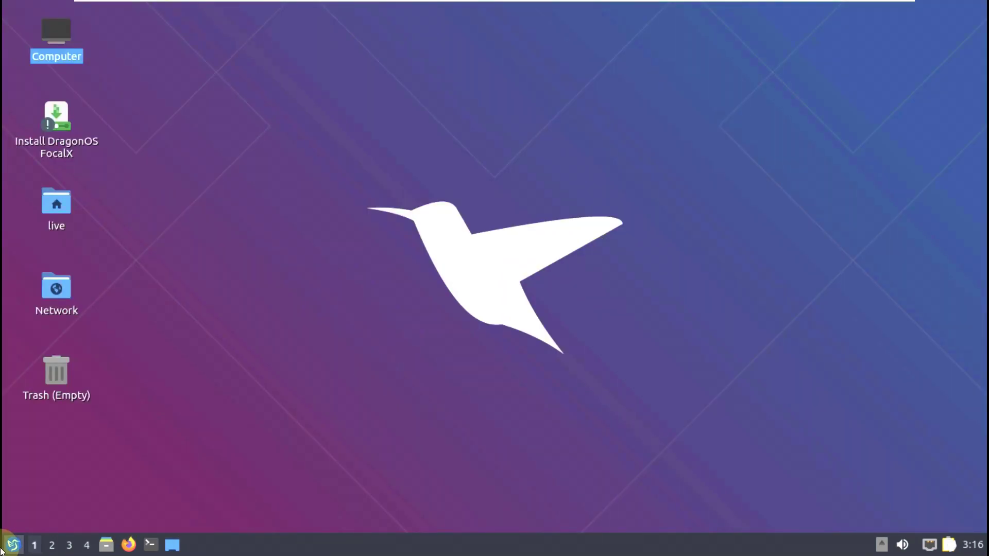
- Shut down the live system from the desktop session and confirm switching off the computer
click(14, 546)
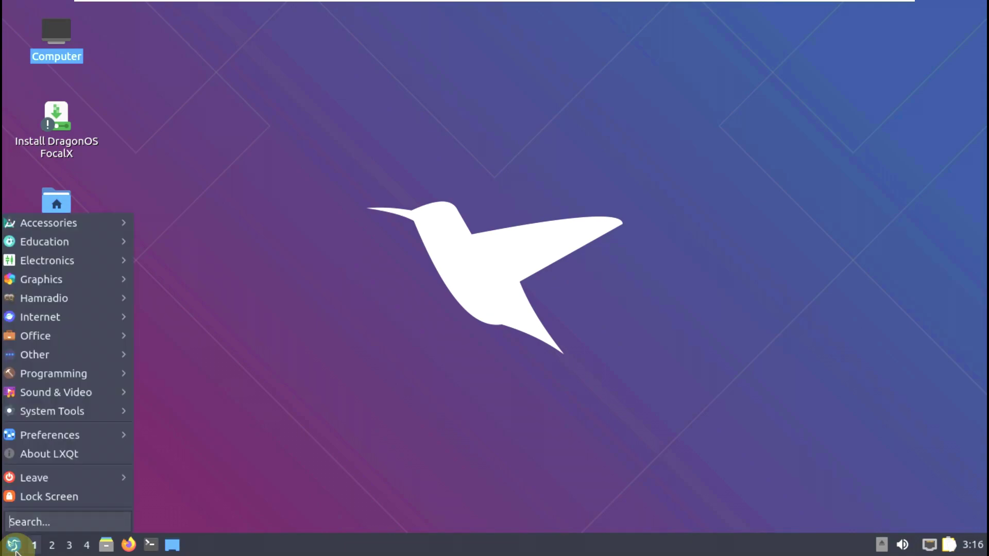
mouse_move(47, 478)
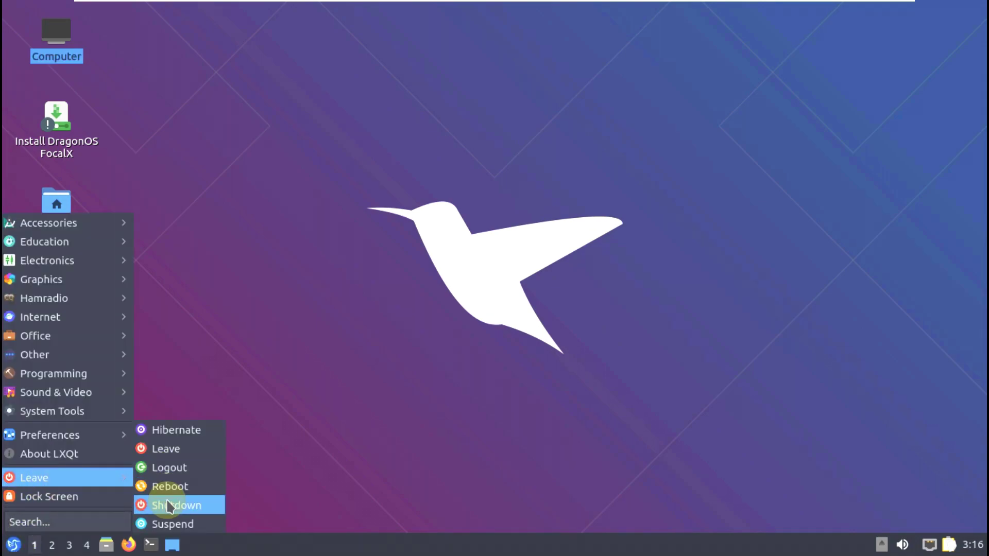
click(169, 505)
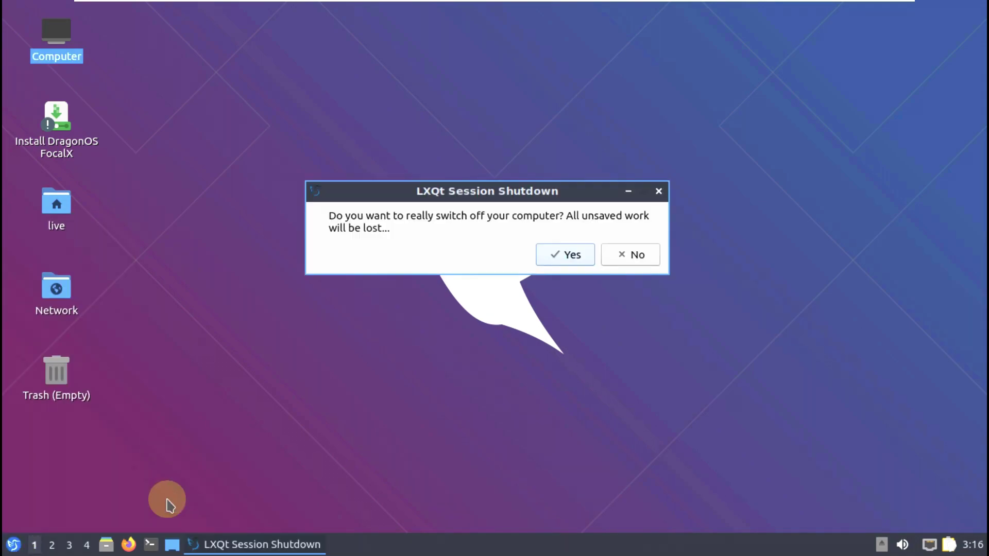
click(578, 254)
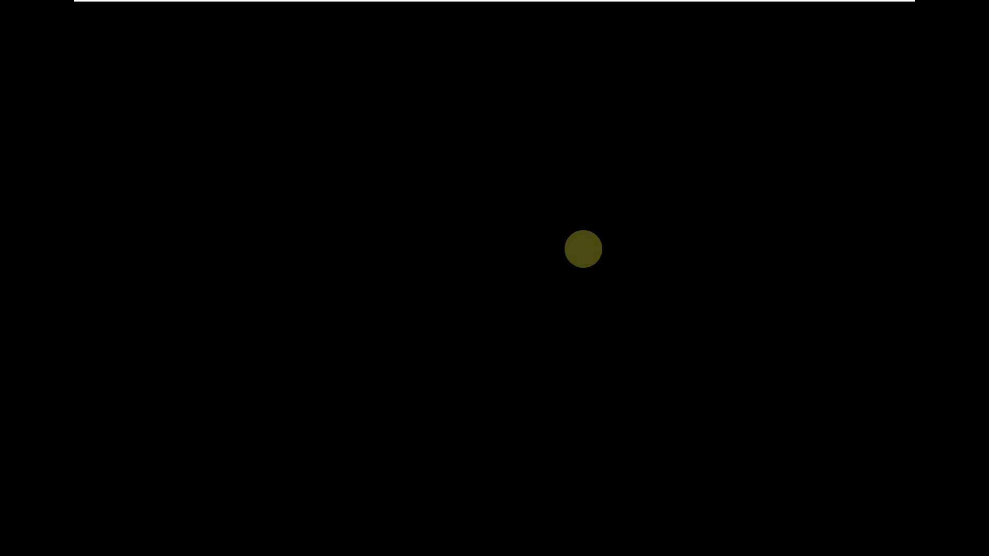